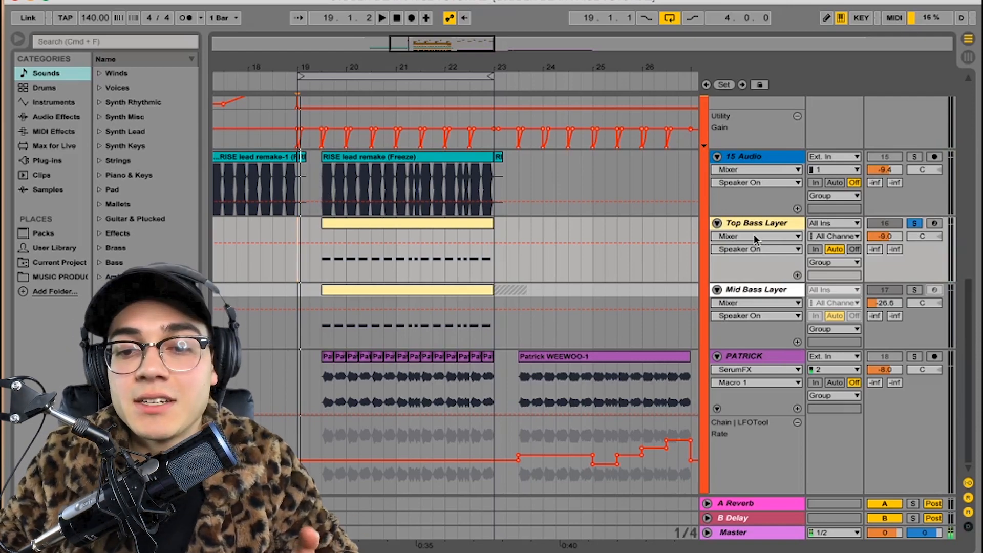
Open Serum on the Top Bass Layer track and look over LFO 2 and the effects rack.
double_click(767, 224)
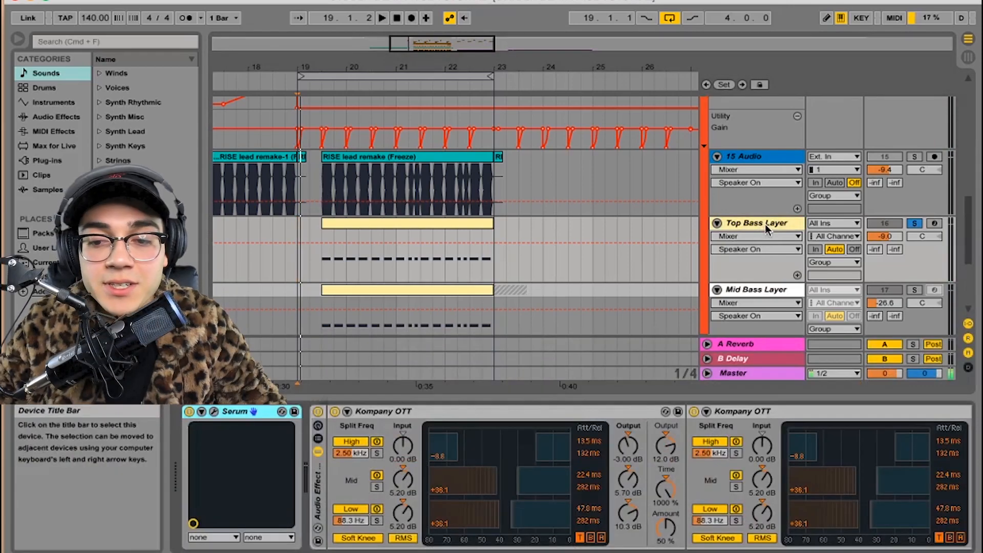
click(214, 411)
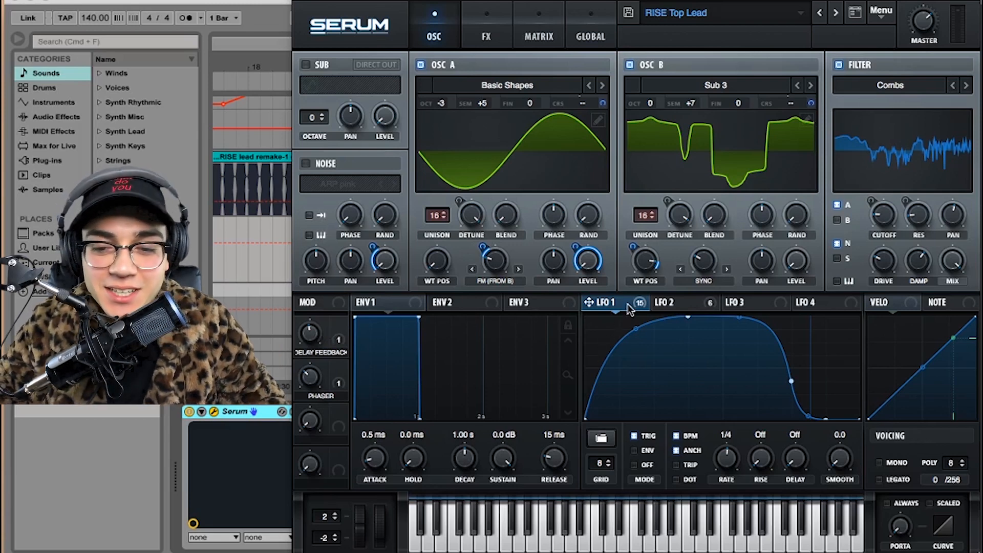
click(652, 306)
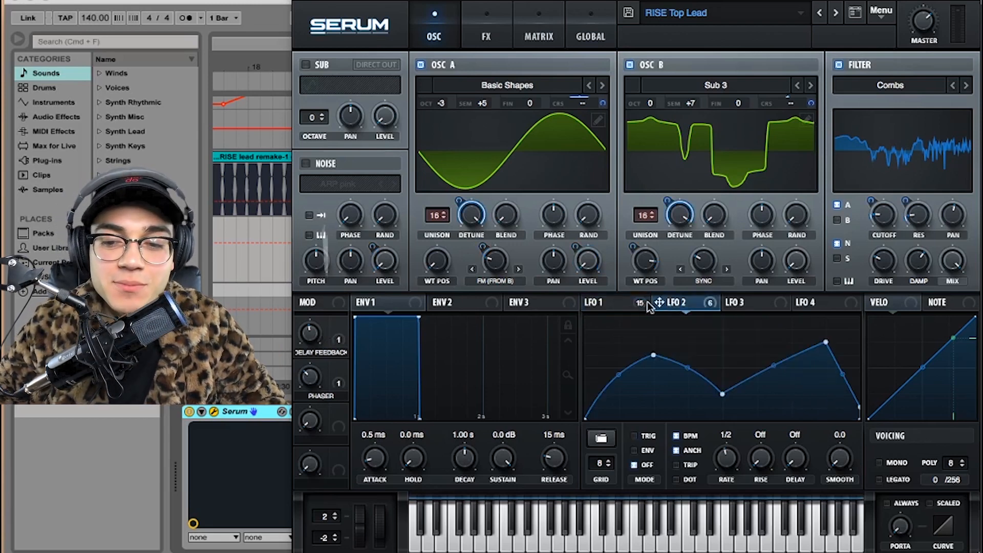
click(487, 34)
scroll(970, 90, down, 5)
scroll(971, 90, up, 5)
click(440, 31)
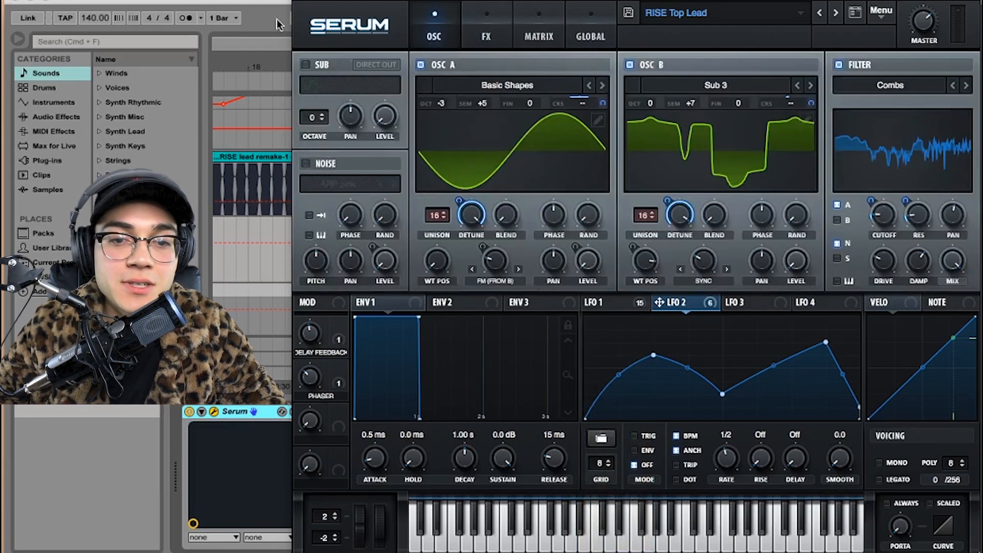
Switch off the filter and oscillator B in the Top Bass Layer's Serum patch.
click(300, 2)
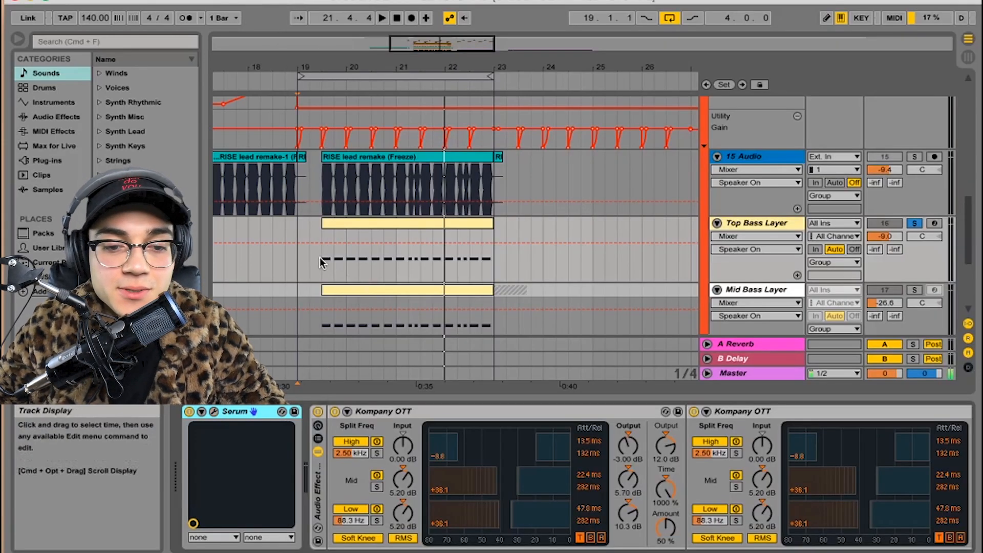
key(space)
click(214, 411)
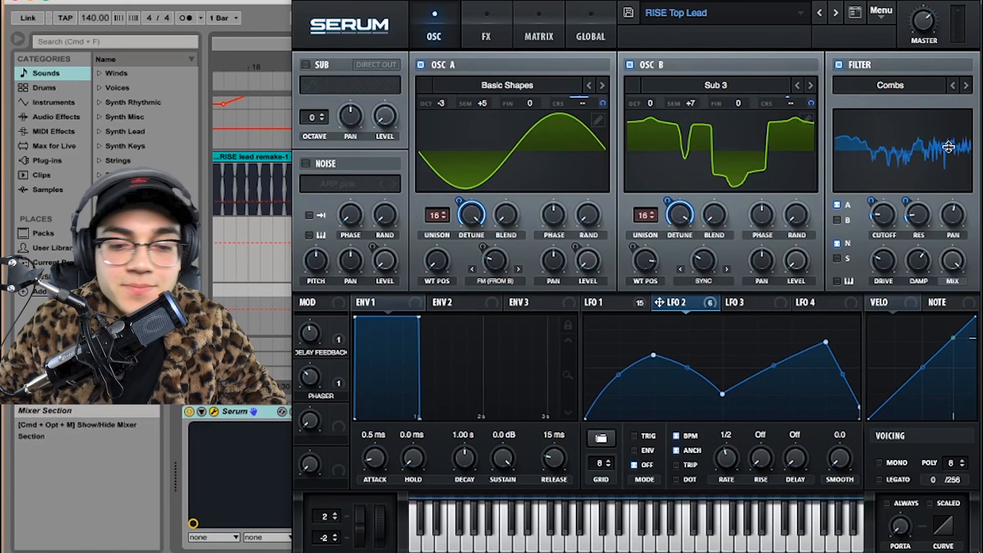
click(838, 64)
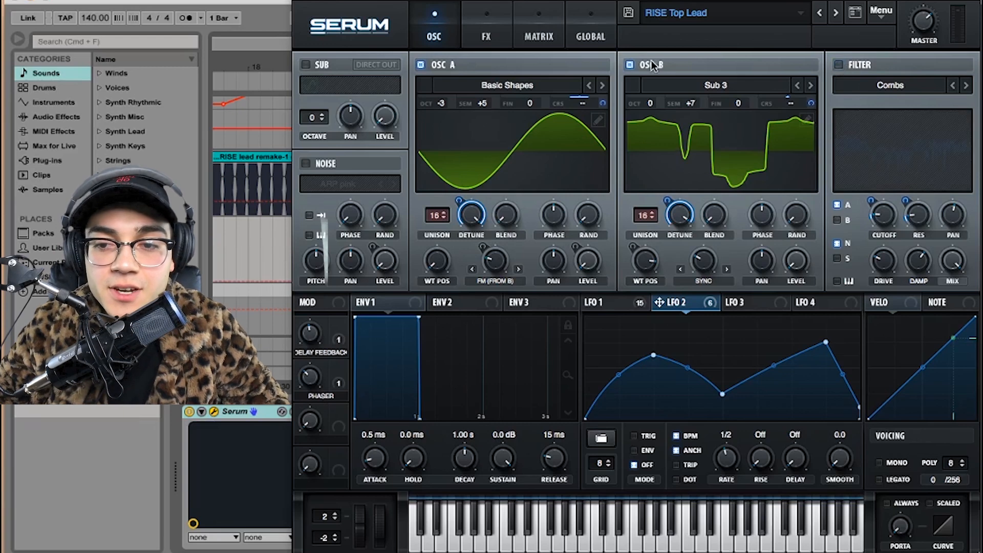
click(636, 64)
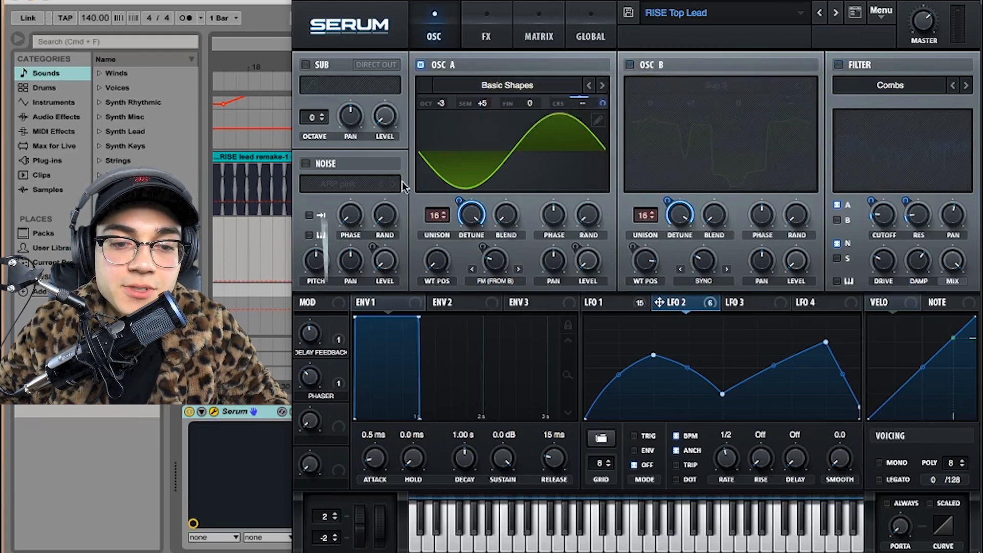
Bypass the active effects in Serum's effects rack and close the plug-in window.
click(487, 31)
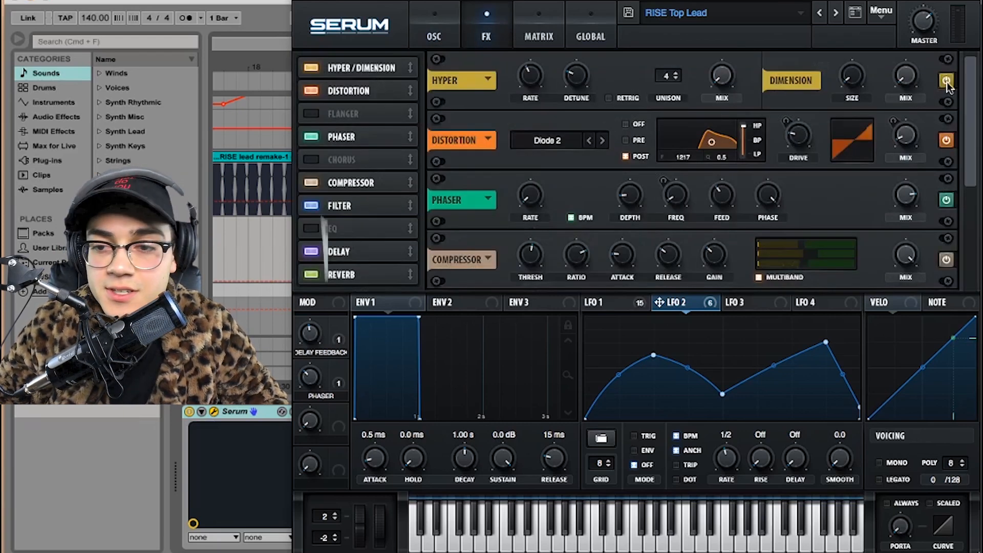
click(946, 140)
scroll(971, 112, down, 5)
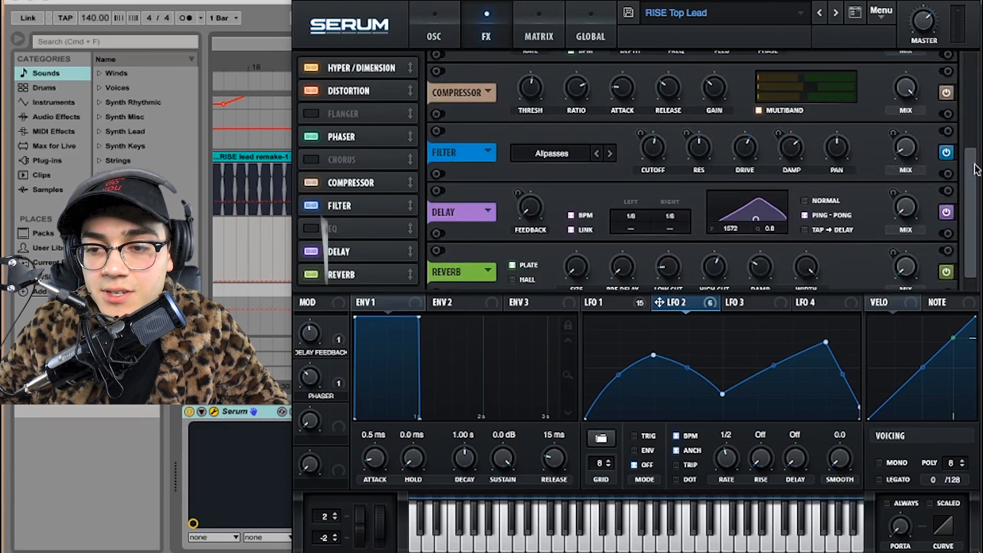
scroll(965, 119, up, 3)
click(947, 128)
scroll(950, 132, down, 1)
click(947, 135)
click(947, 195)
scroll(953, 194, down, 1)
click(946, 199)
click(947, 259)
drag(968, 236, 958, 110)
key(super+w)
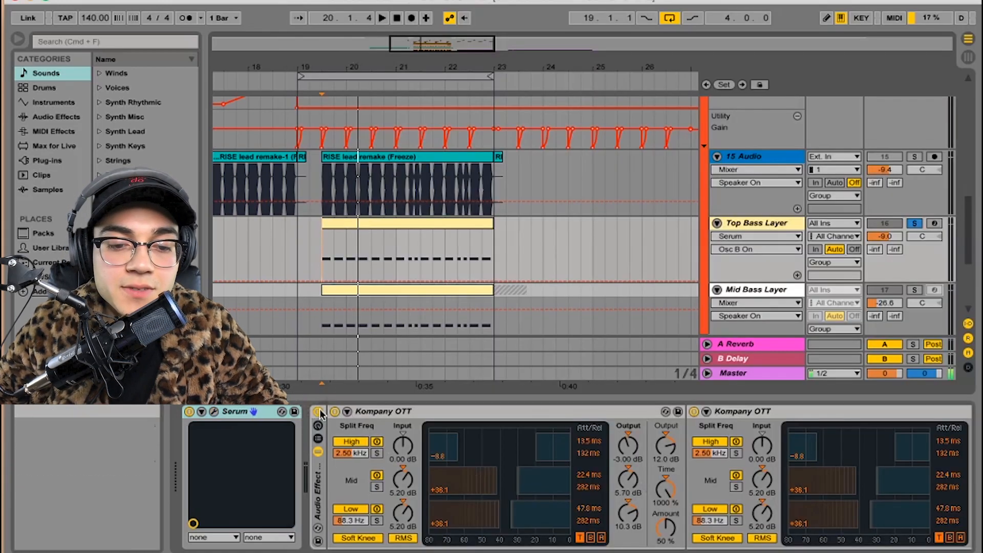
Deactivate the Audio Effect Rack on the Top Bass Layer and look through the devices in its chain.
click(318, 412)
scroll(477, 447, right, 10)
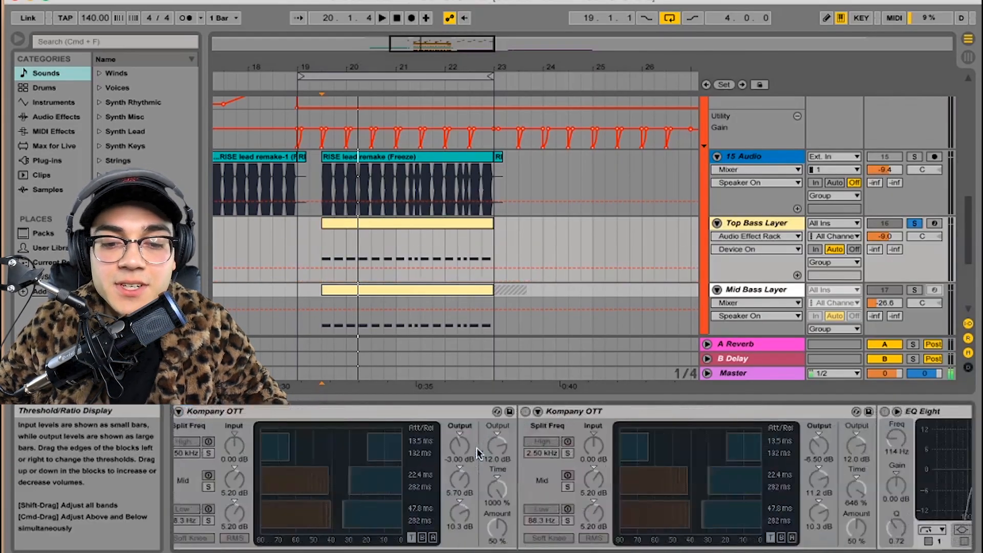
scroll(464, 450, left, 5)
scroll(453, 455, right, 6)
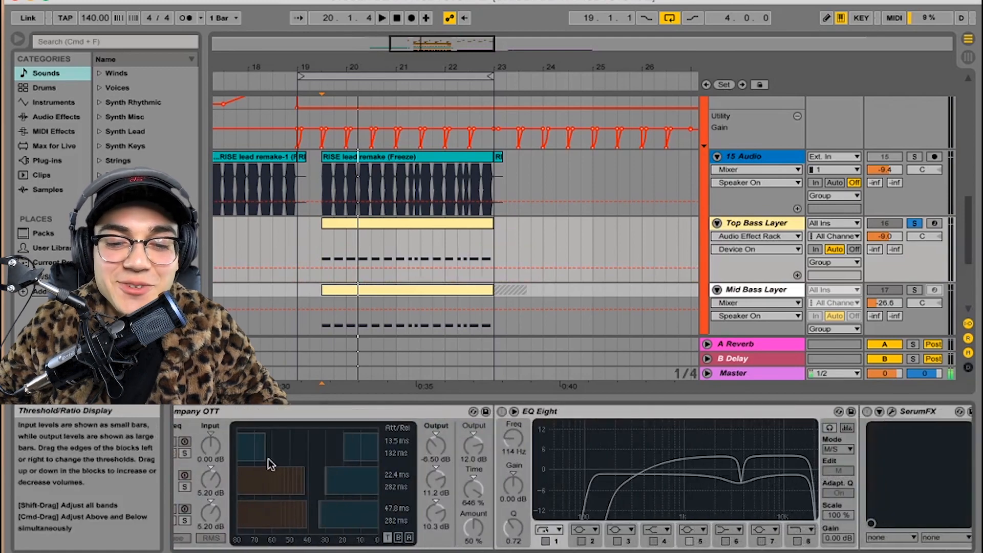
scroll(551, 461, left, 10)
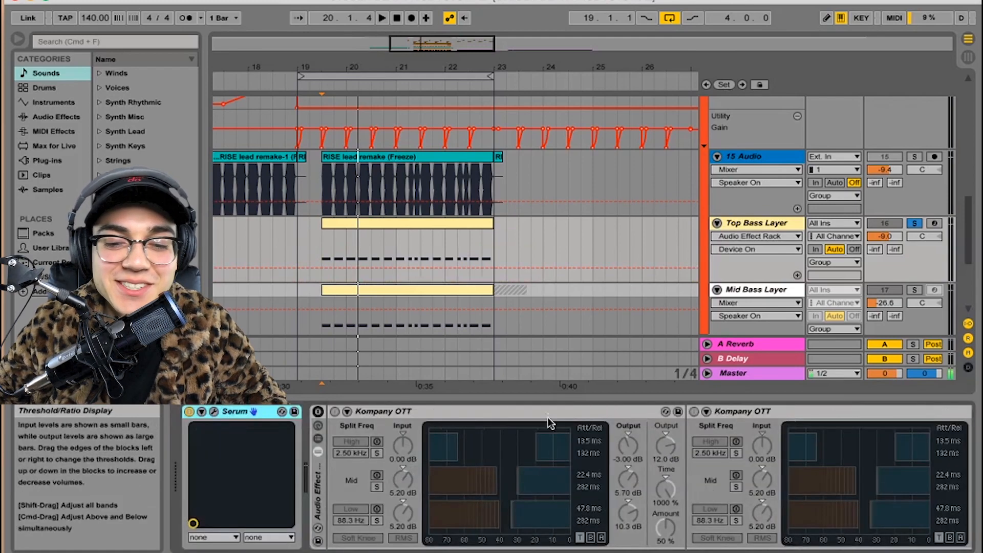
Reopen Serum and look up oscillator A's Basic Shapes wavetable in the Analog category.
click(213, 411)
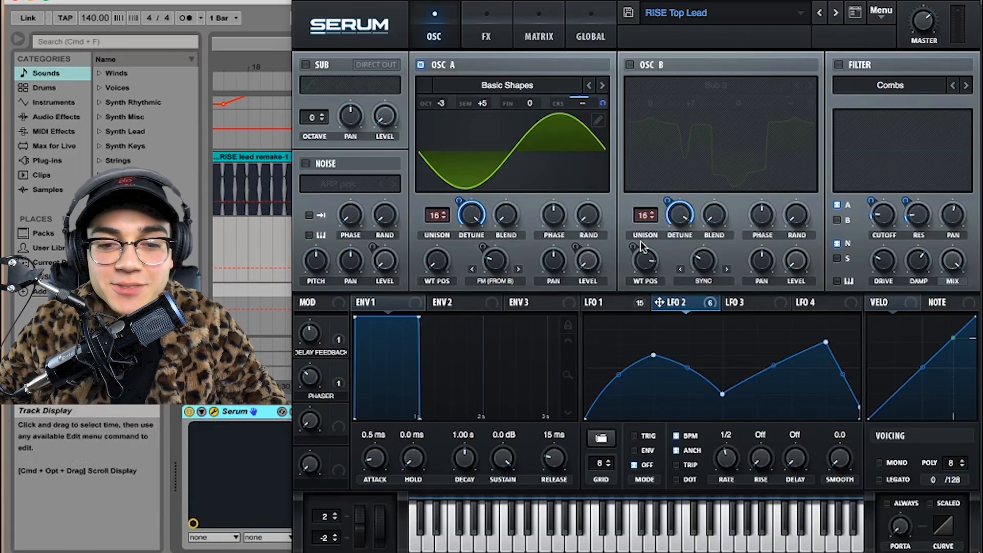
mouse_move(641, 242)
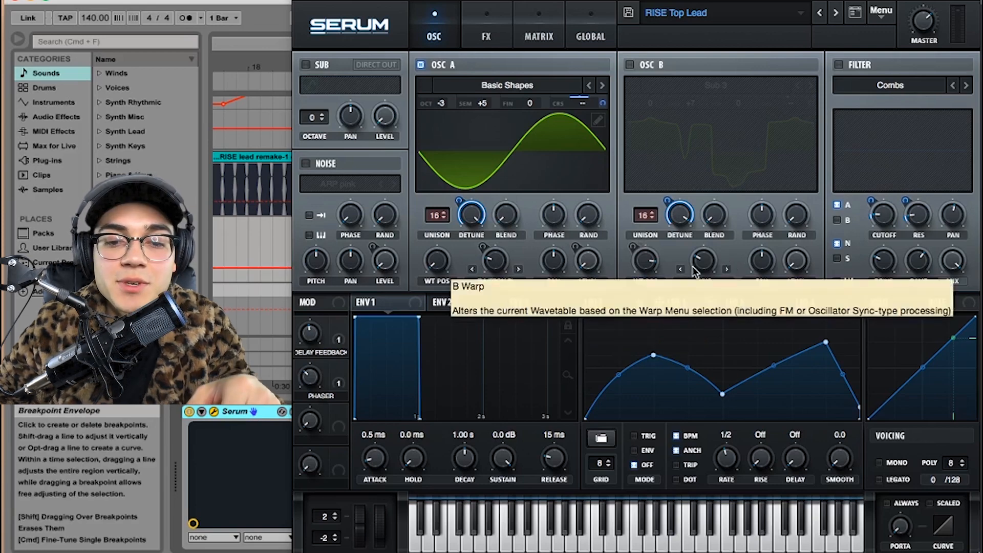
click(507, 85)
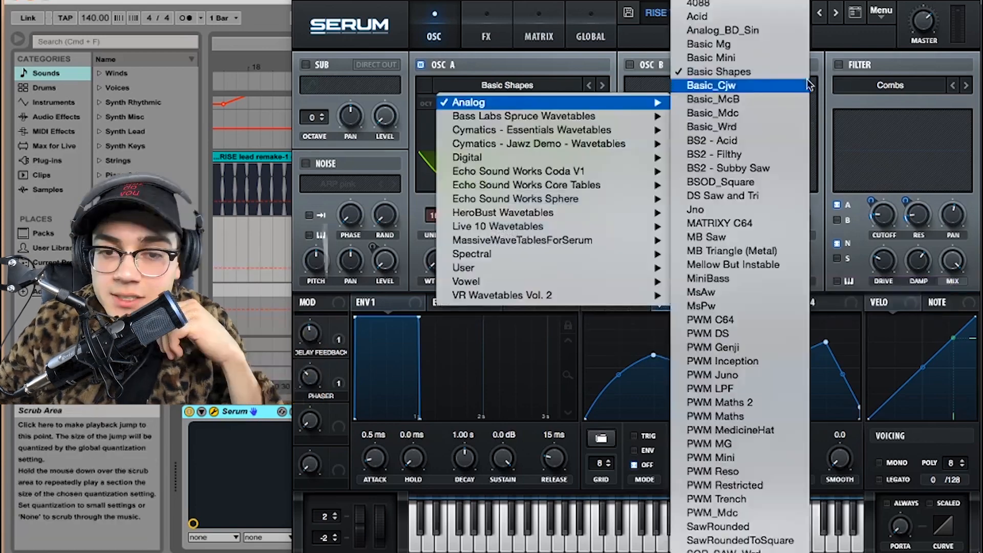
mouse_move(588, 112)
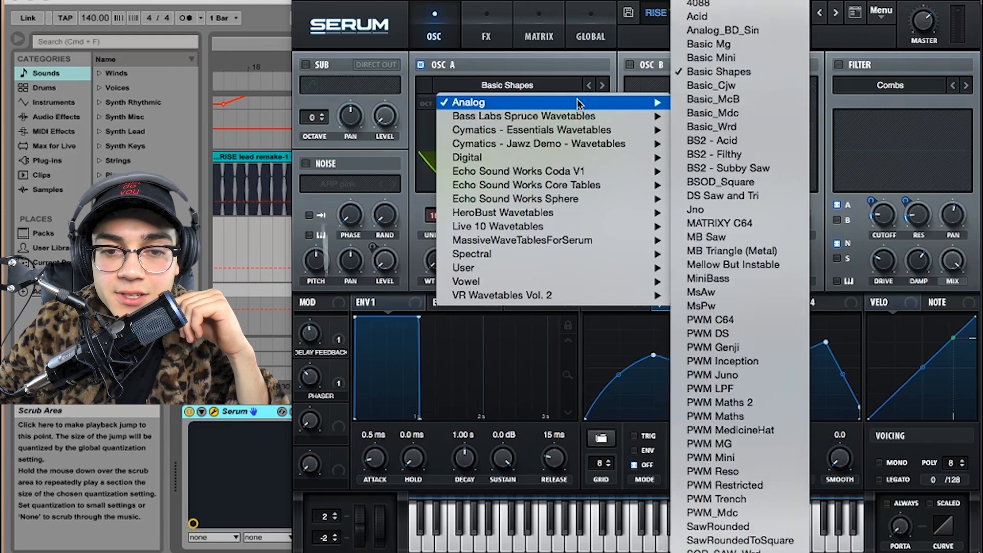
click(594, 2)
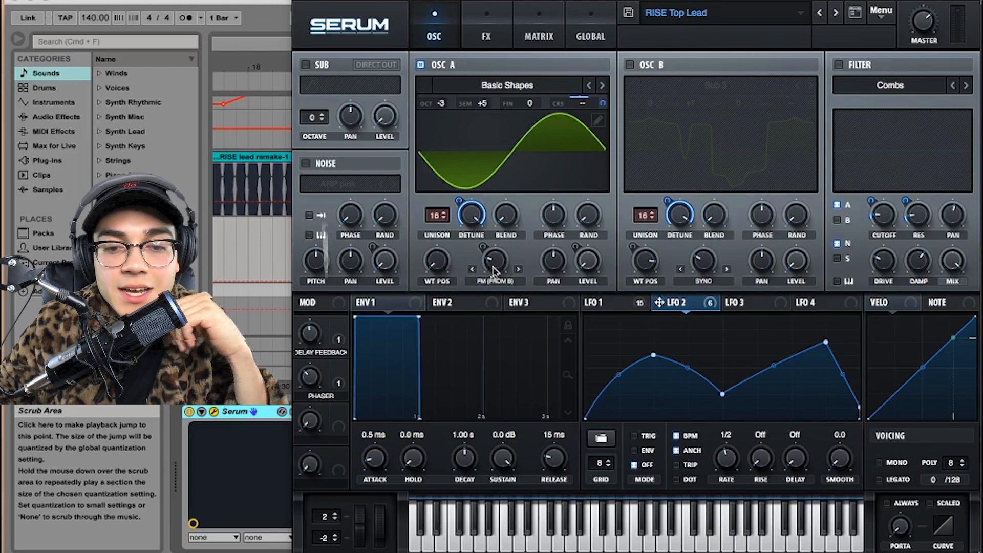
Examine oscillator A's detune modulation by LFO 2 and its semitone setting, and audition the sound.
mouse_move(476, 218)
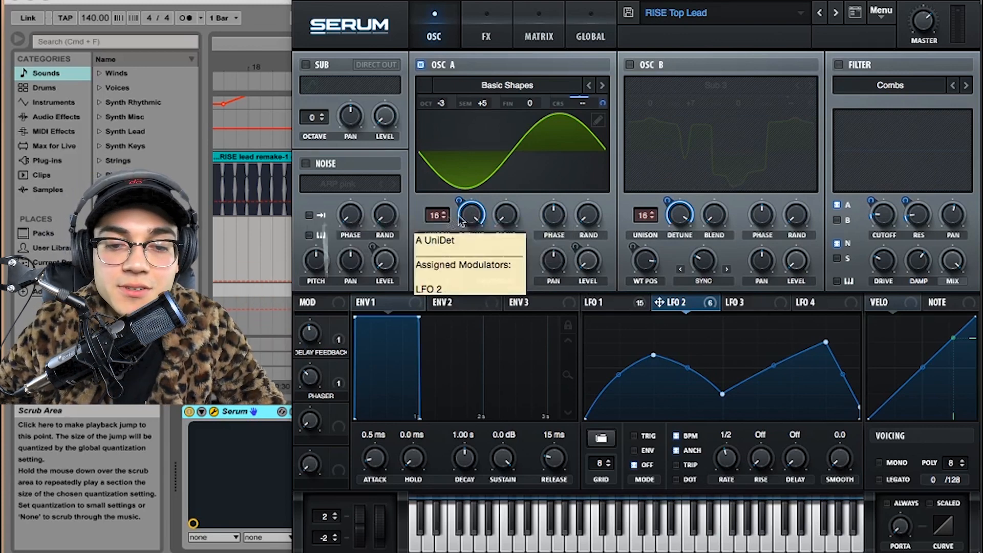
click(470, 216)
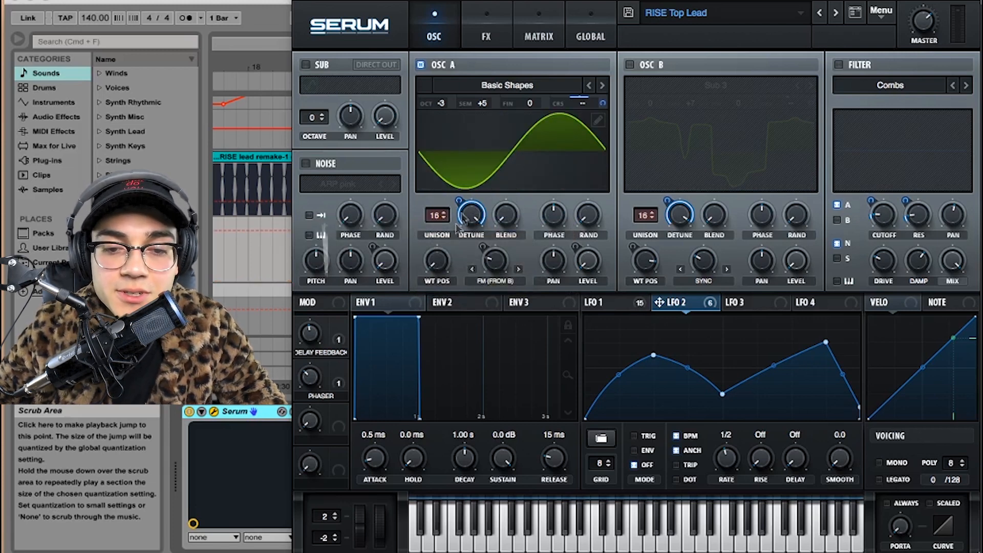
click(635, 306)
click(669, 304)
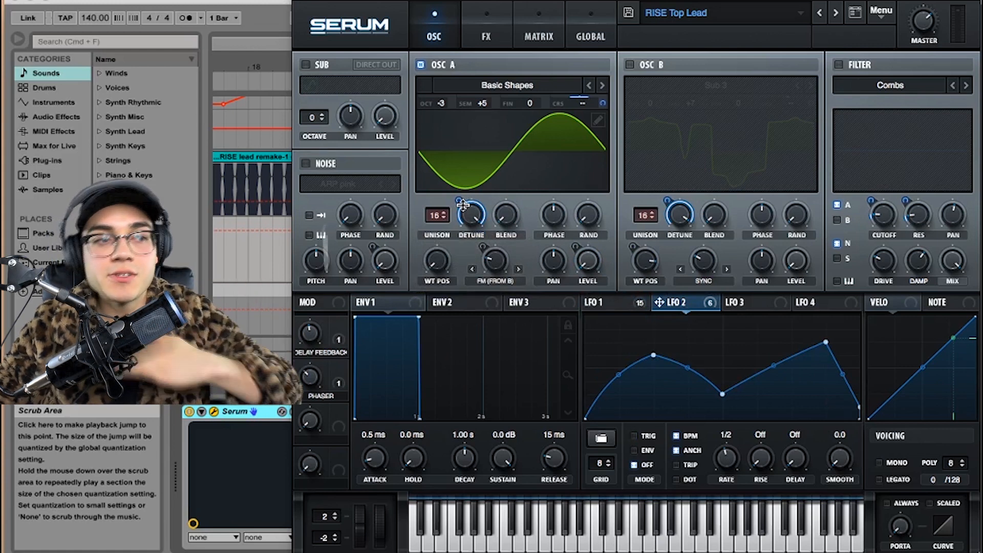
key(space)
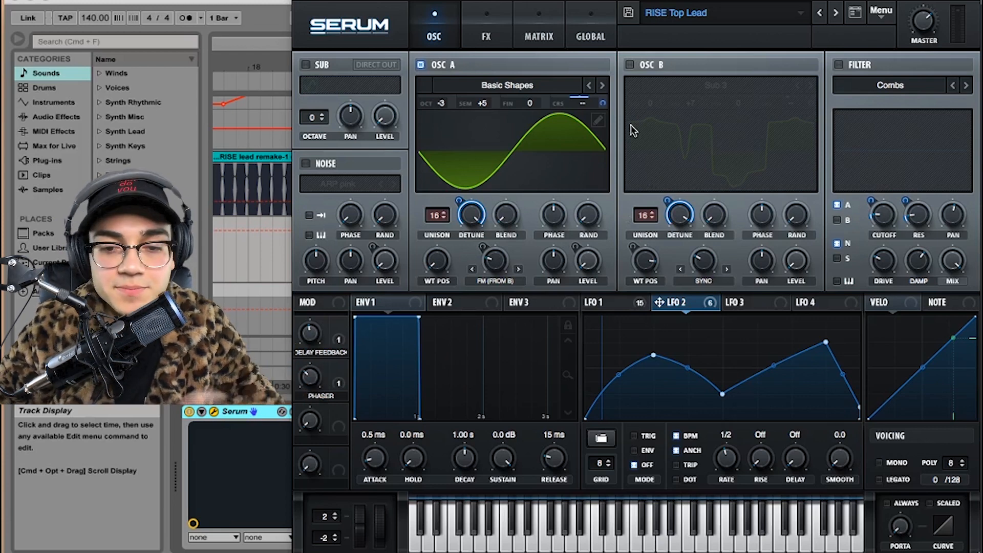
mouse_move(602, 104)
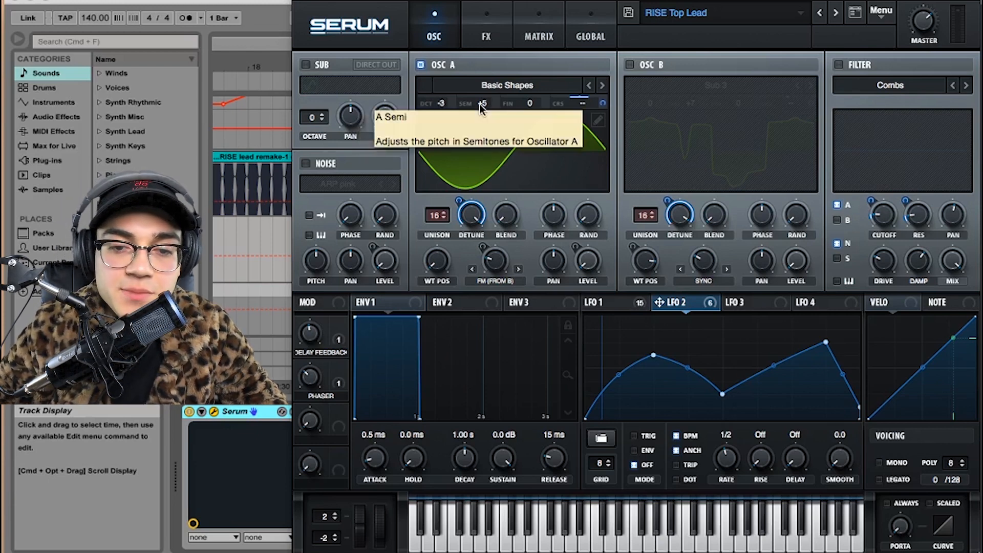
Open the MIDI clip on the Top Bass Layer track and inspect its notes.
click(301, 2)
click(472, 225)
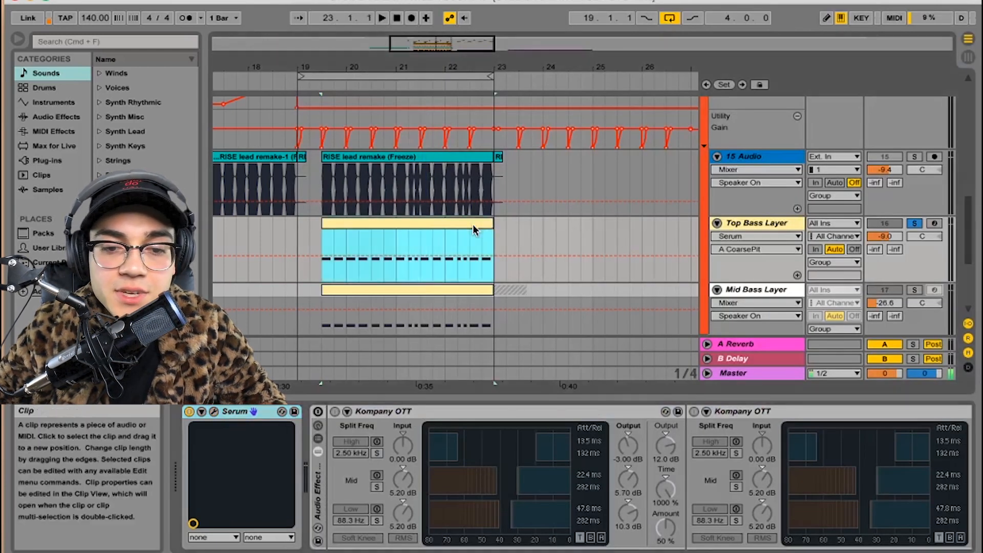
scroll(490, 504, down, 1)
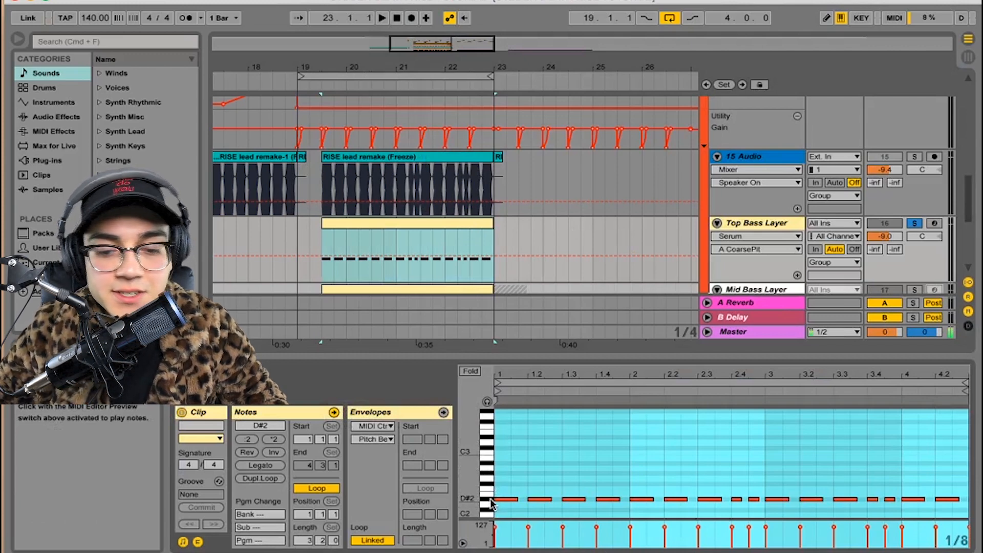
click(528, 353)
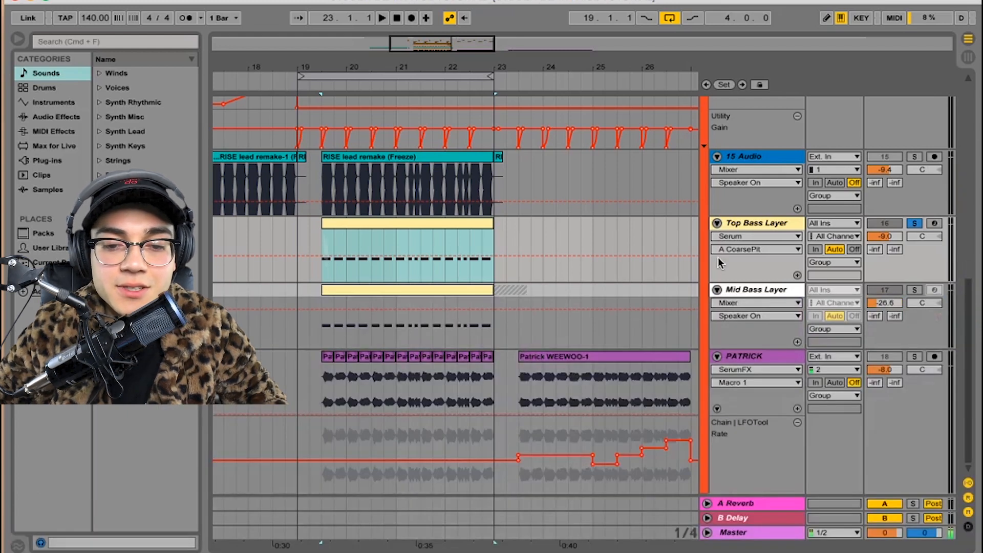
Reopen the Top Bass Layer's Serum and examine how LFO 1 modulates oscillator A's level.
double_click(744, 223)
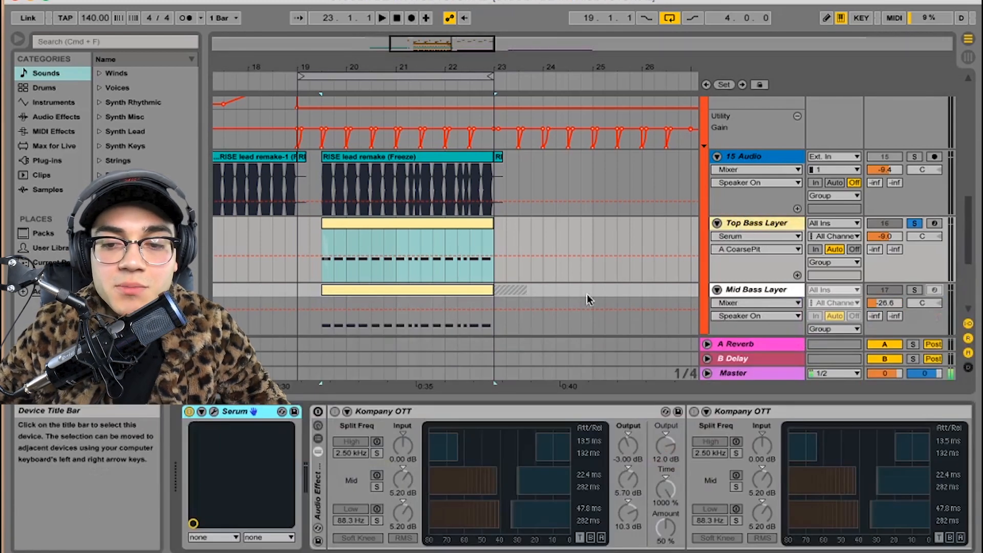
click(215, 412)
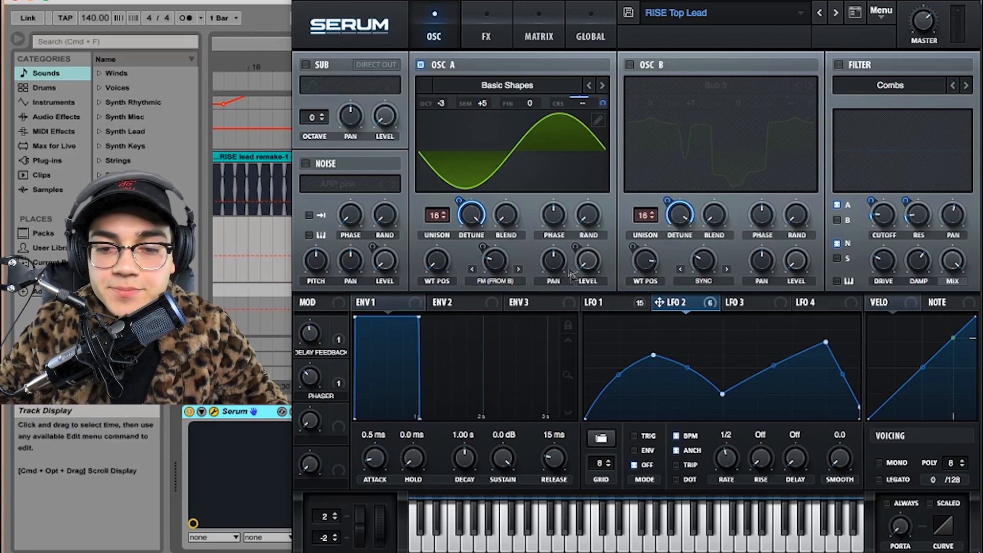
click(622, 308)
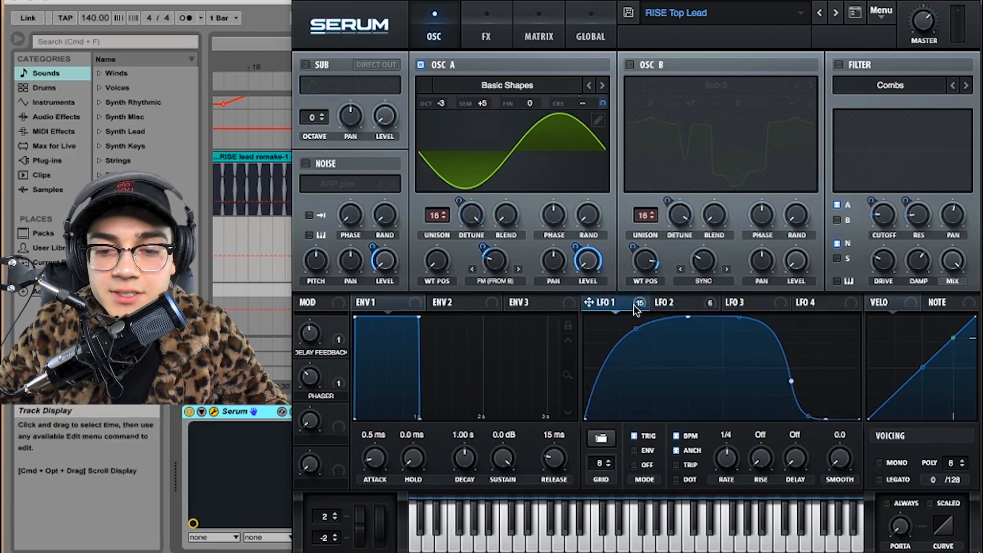
drag(630, 303, 589, 260)
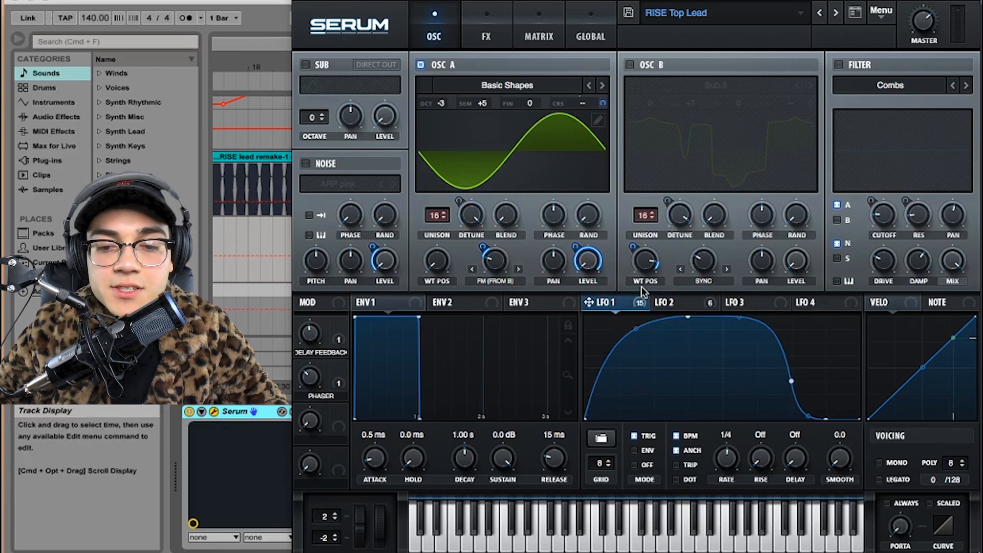
Turn on oscillator B and look up its Sub 3 wavetable in the Basics folder of Live 10 Wavetables.
click(629, 65)
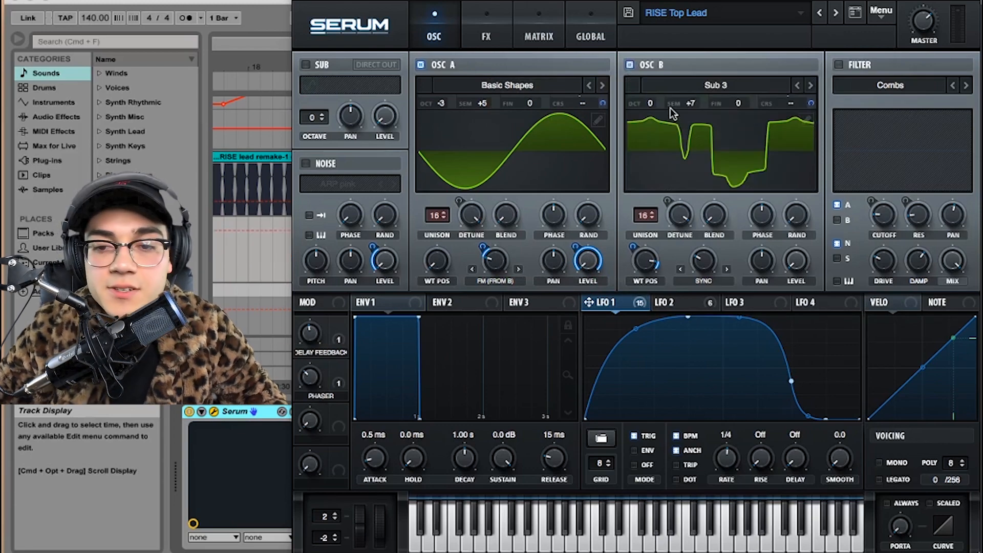
click(720, 83)
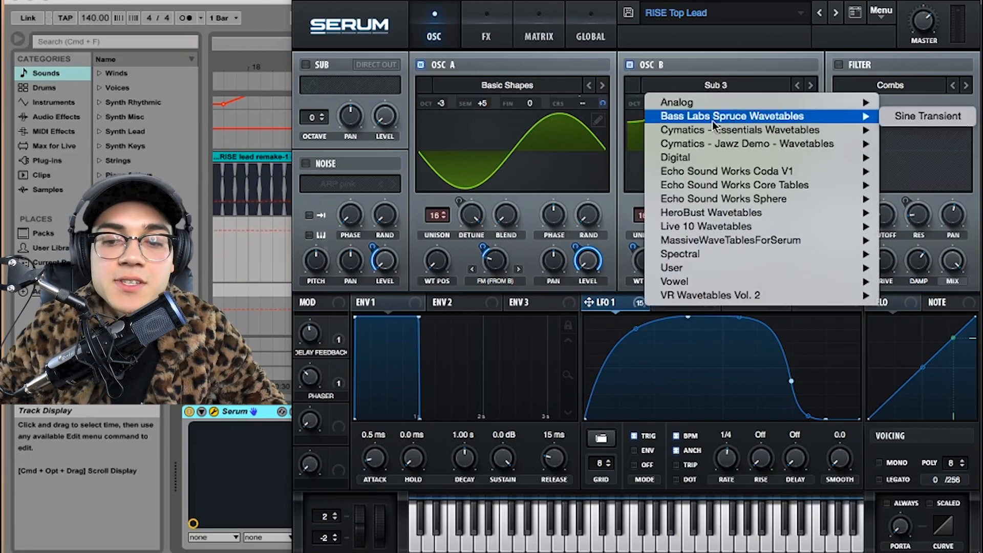
mouse_move(730, 226)
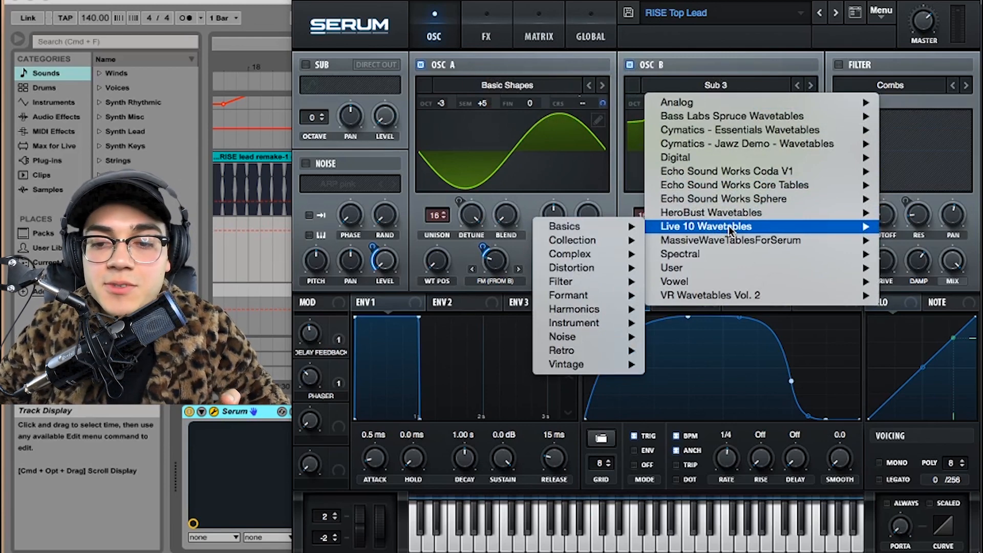
mouse_move(632, 228)
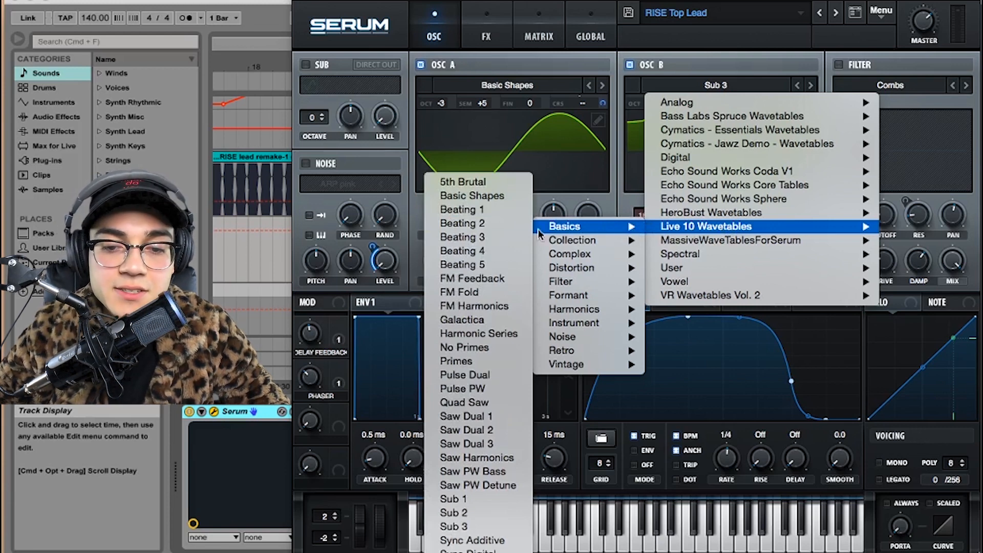
click(454, 498)
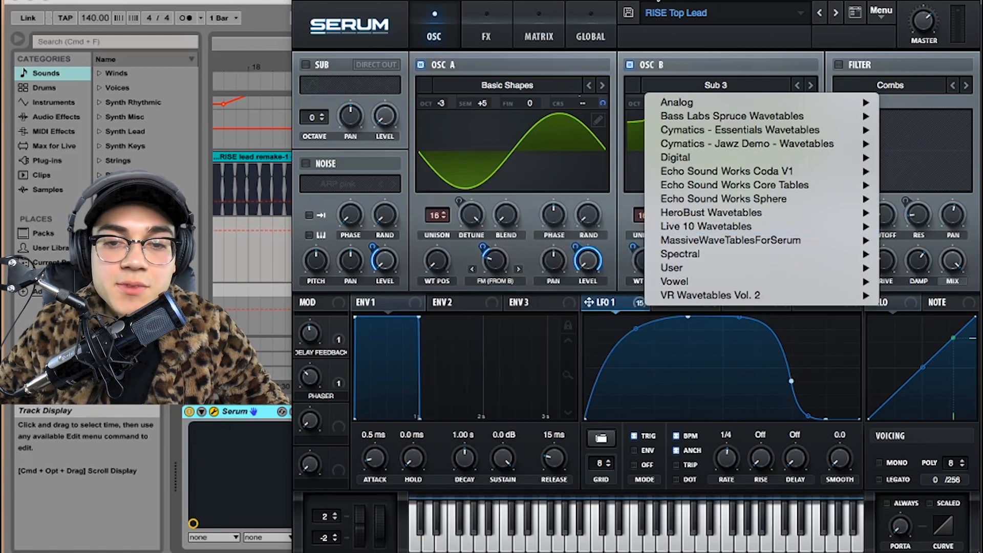
click(649, 1)
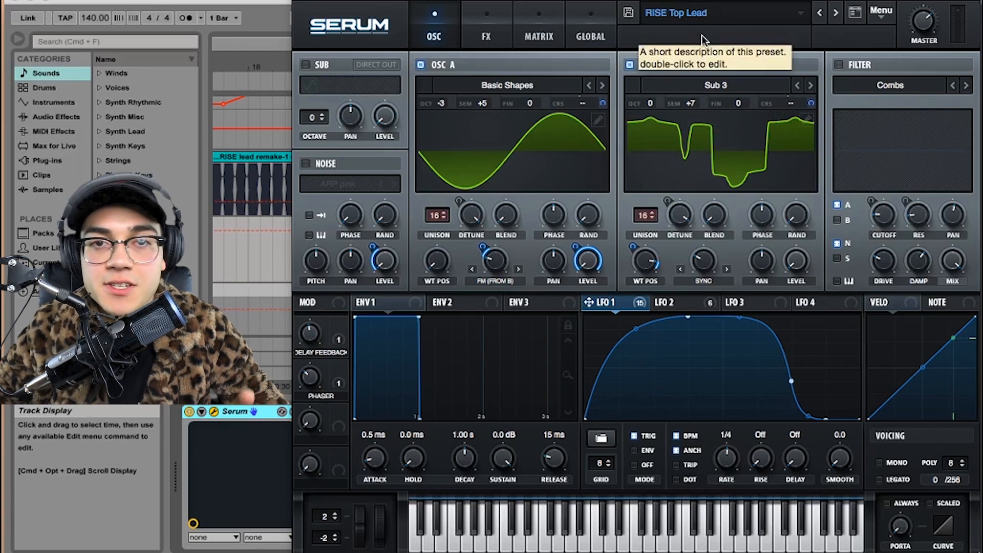
Examine LFO 2's shape and destinations, including oscillator B's coarse pitch and detune, and check oscillator B's wavetable position.
click(686, 303)
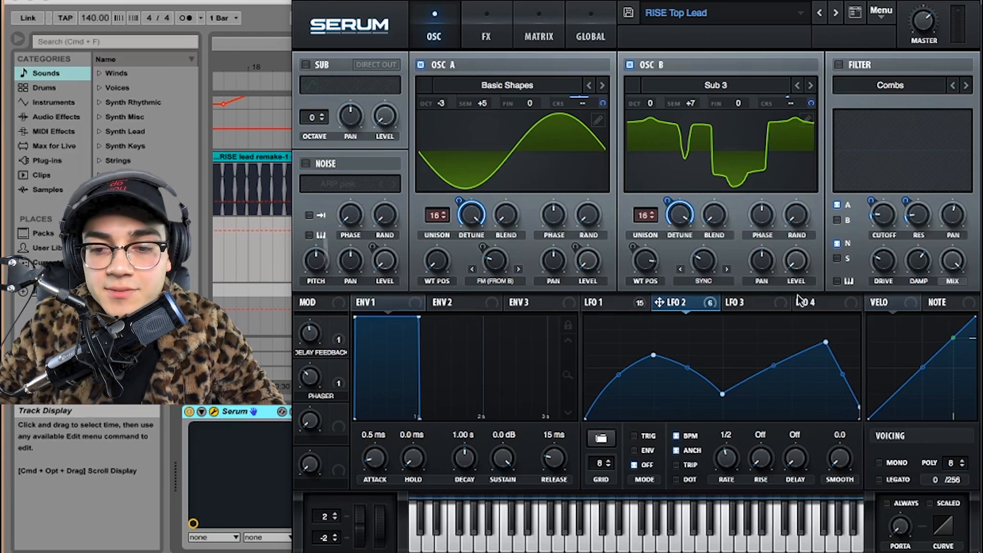
mouse_move(811, 102)
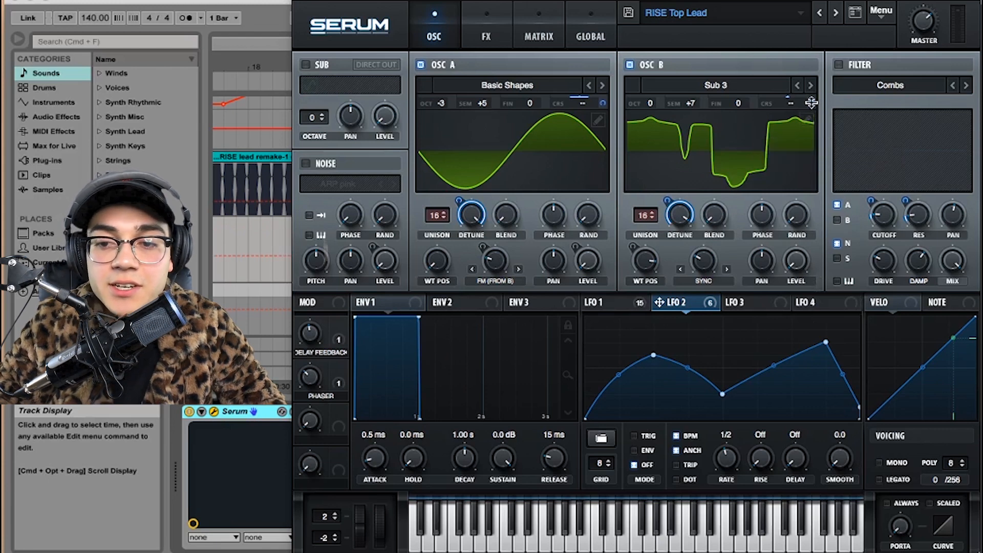
mouse_move(690, 293)
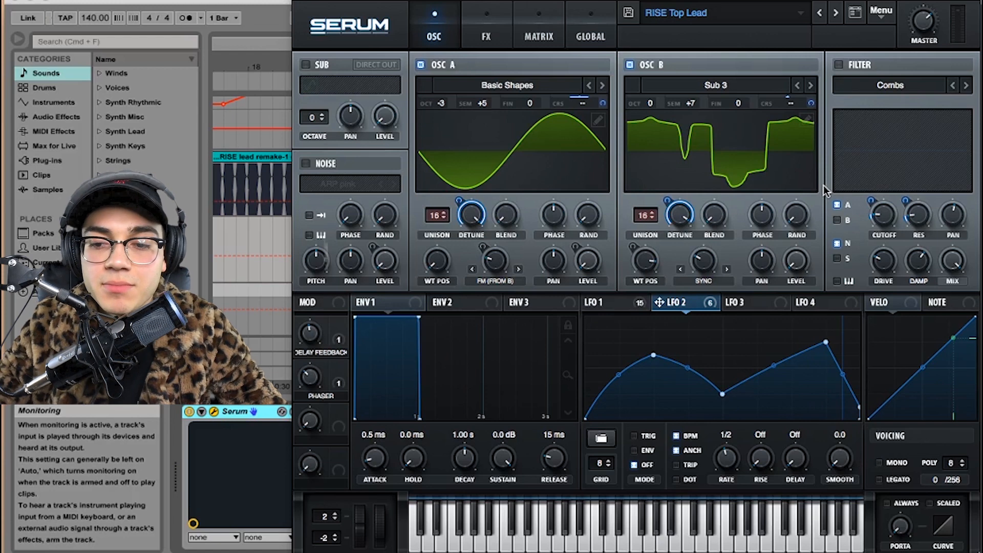
mouse_move(593, 245)
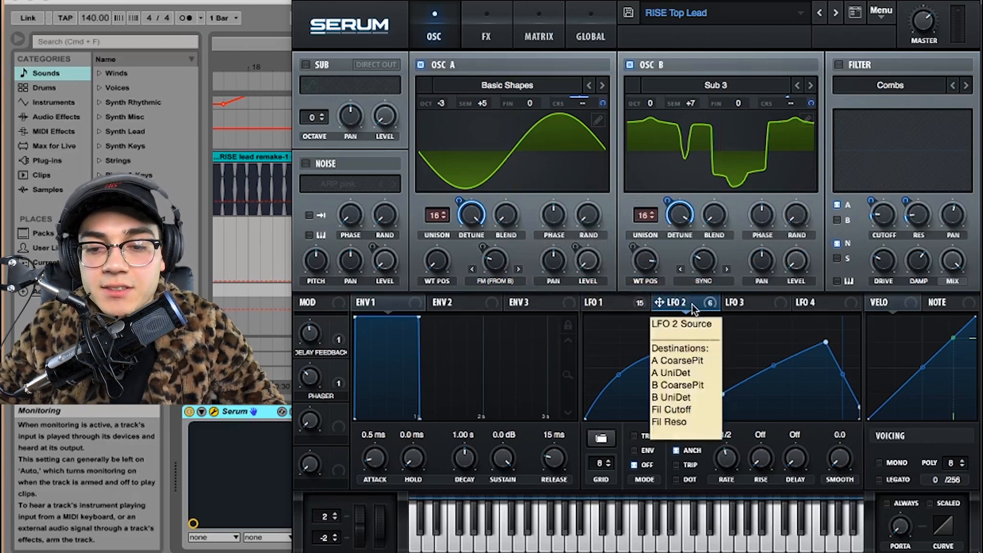
mouse_move(679, 222)
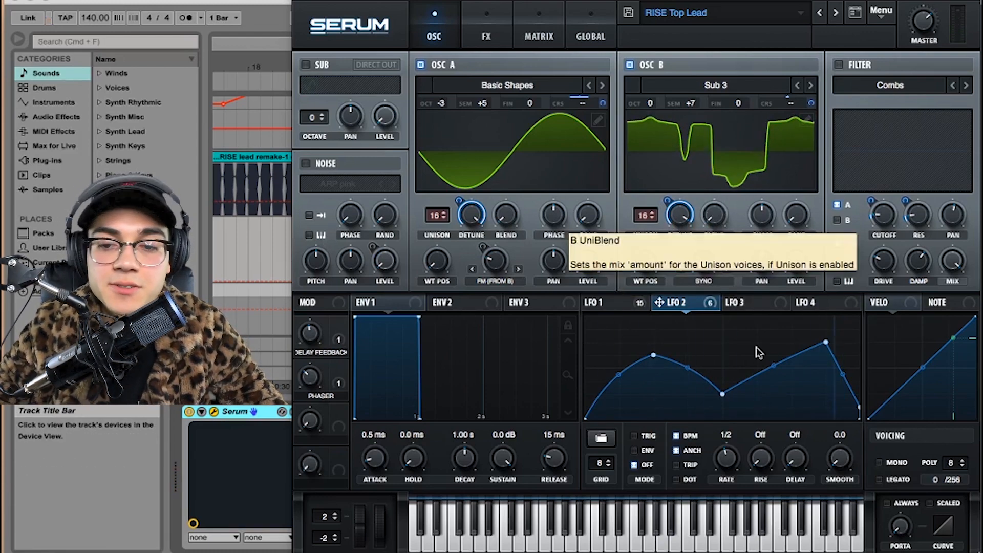
mouse_move(647, 264)
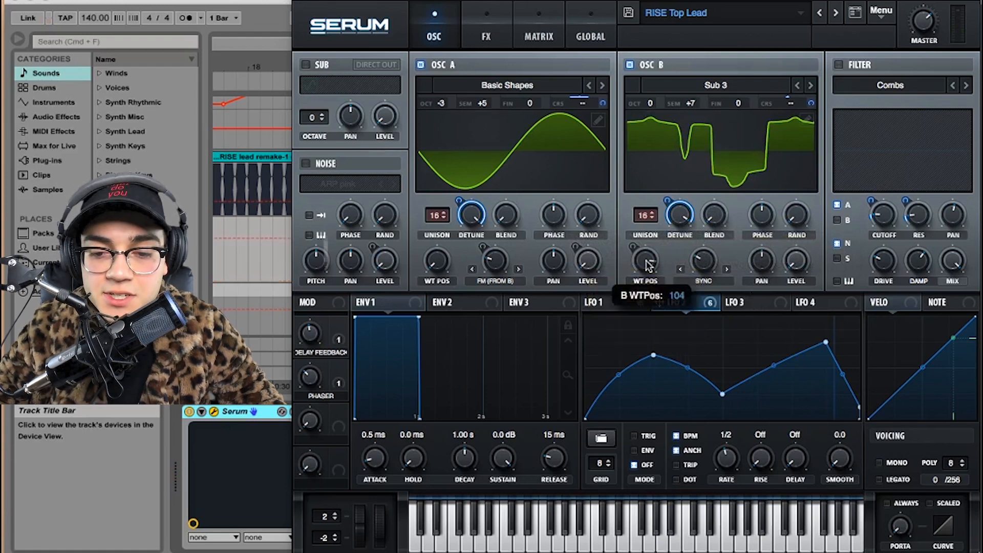
Examine LFO 1's modulation of oscillator B's wavetable position and check the oscillator's Sync warp amount.
click(639, 306)
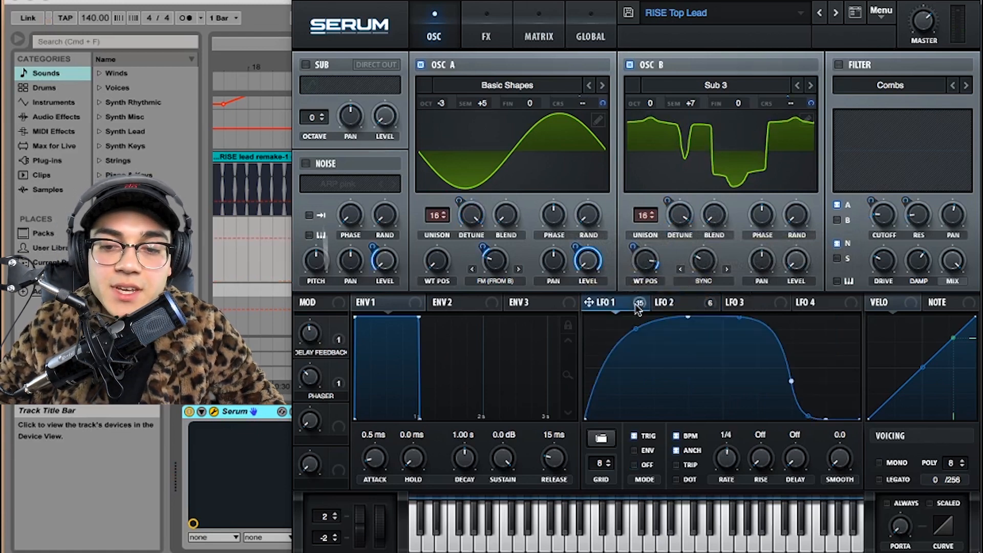
mouse_move(634, 246)
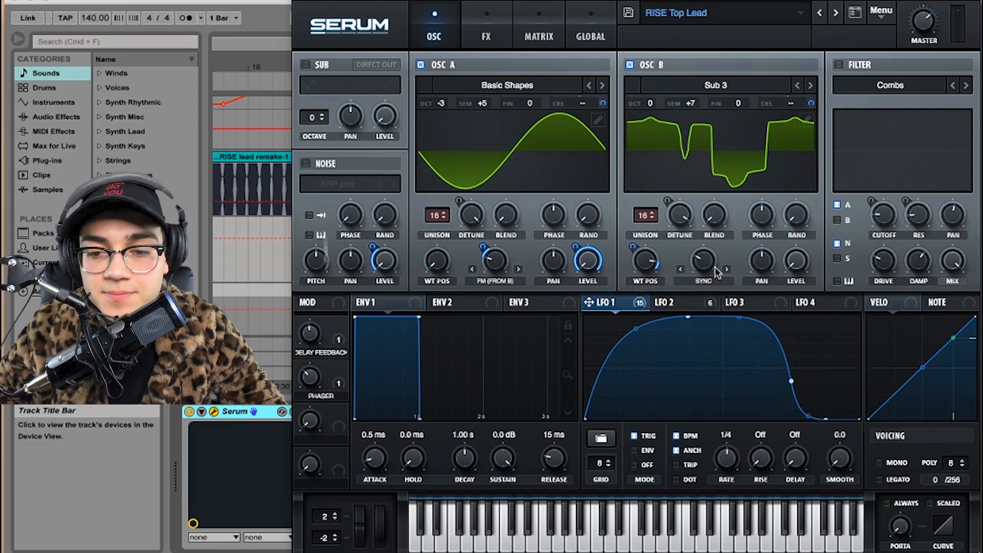
mouse_move(708, 264)
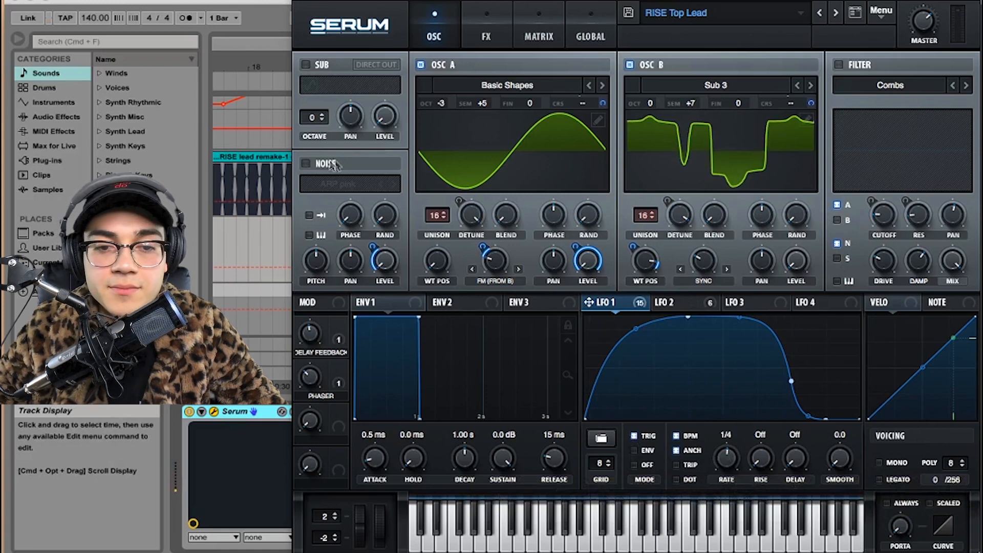
Turn on the noise oscillator and look up its ARP pink sample in the Analog category.
click(304, 163)
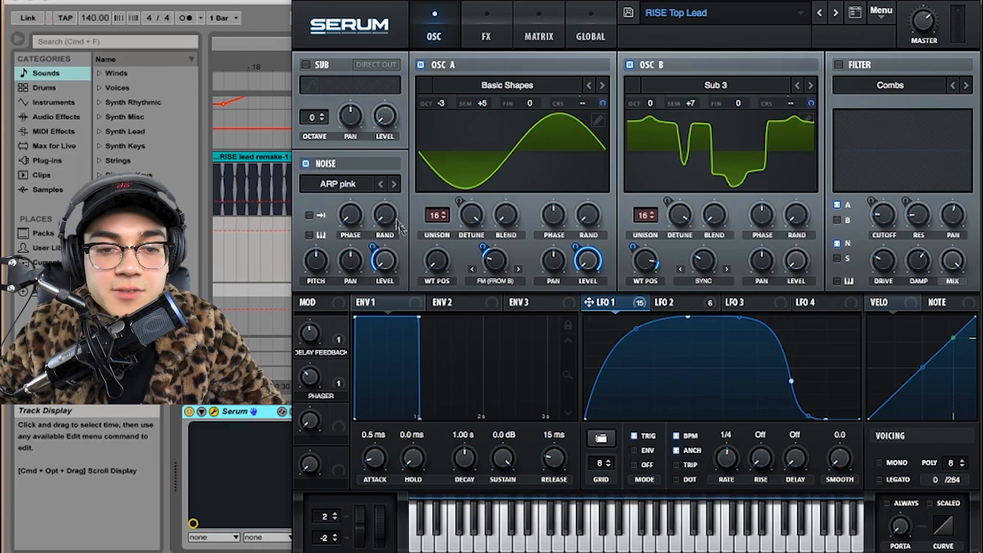
click(372, 186)
mouse_move(363, 215)
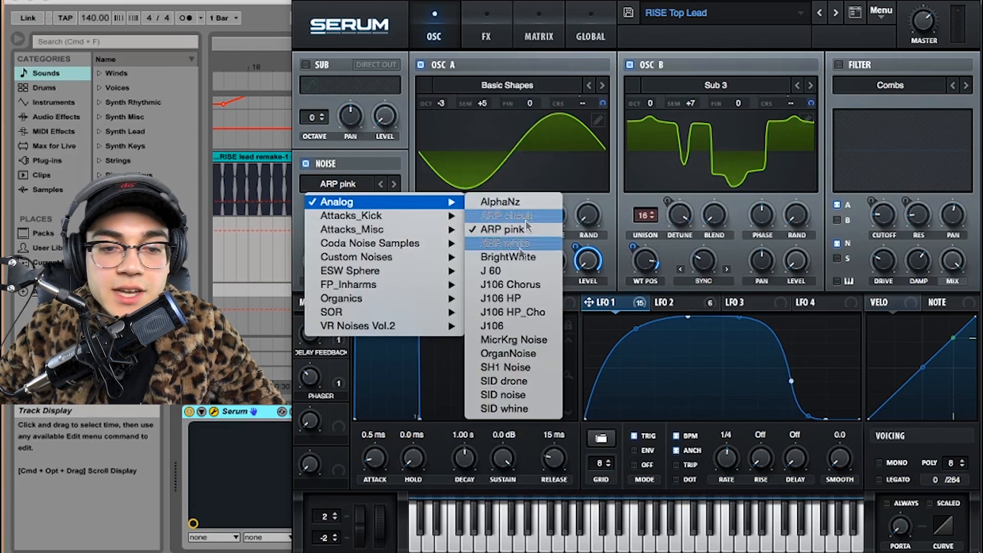
click(411, 90)
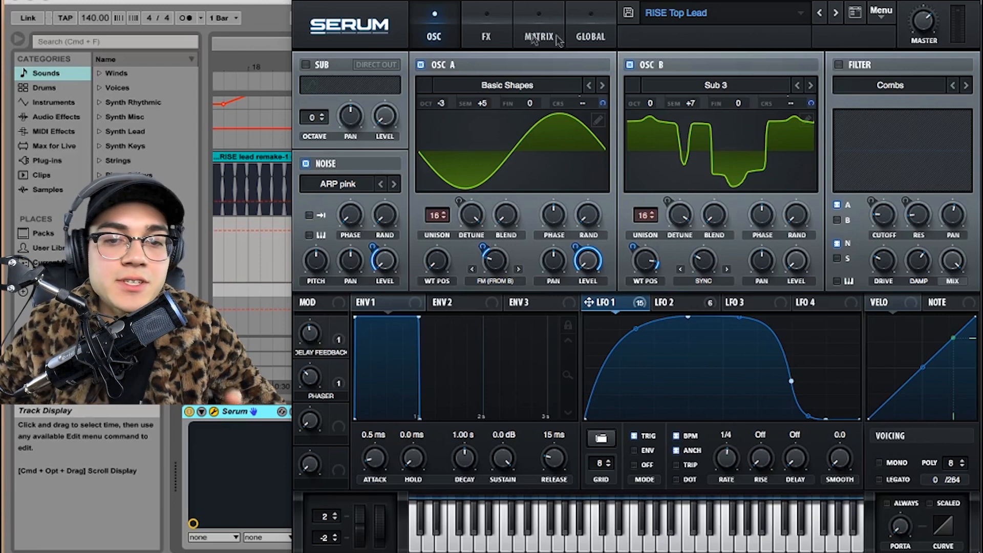
Look over the effects and modulation matrix, and check the LFO 1 modulation on the noise level.
click(497, 23)
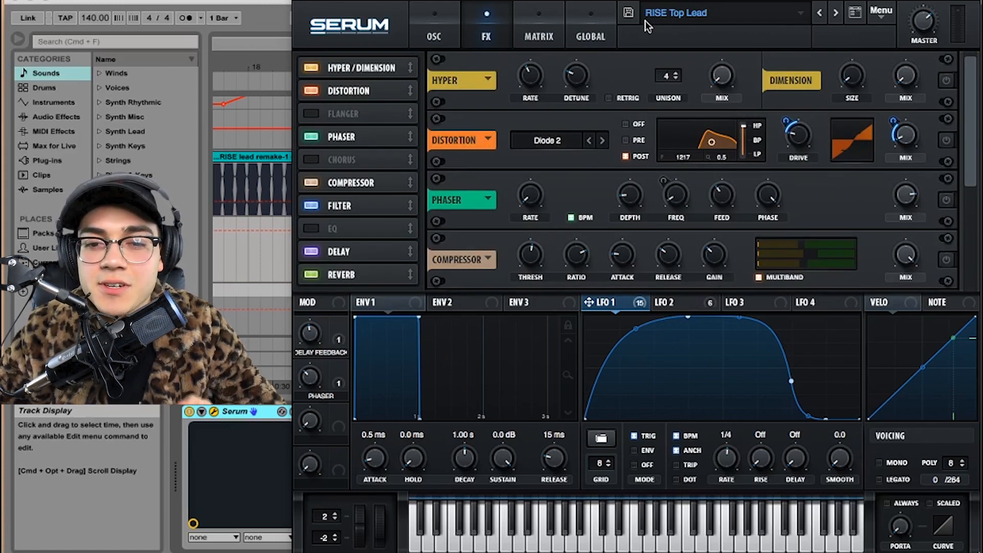
click(538, 28)
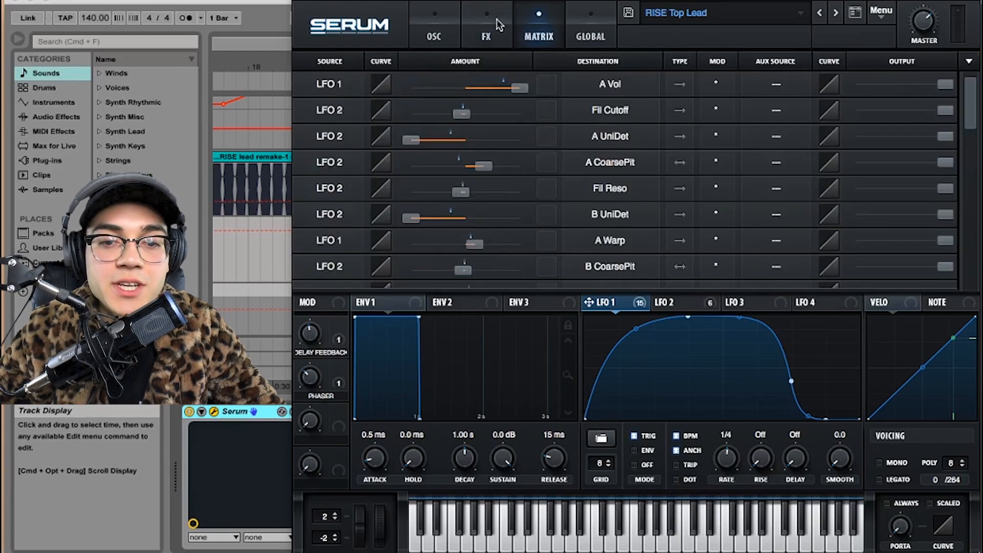
click(437, 31)
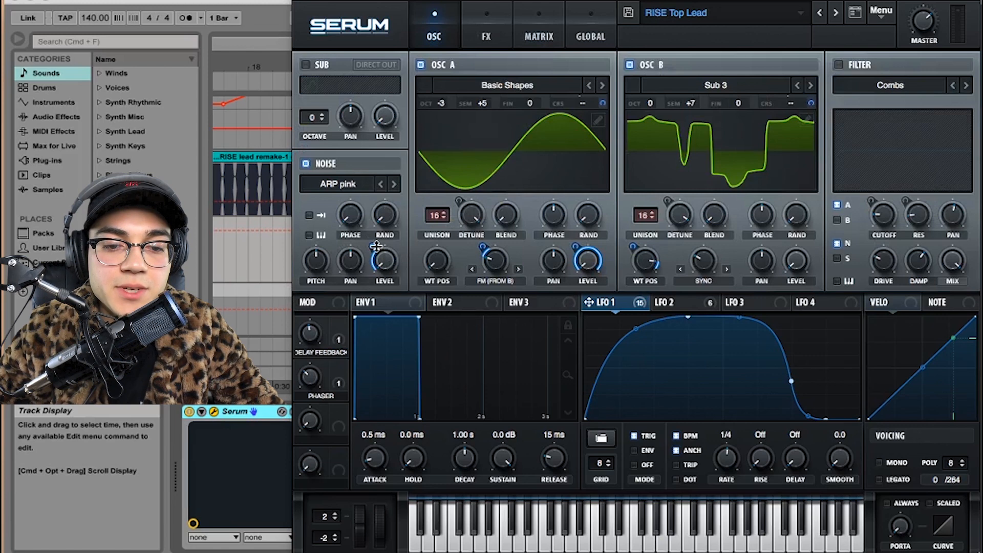
right_click(376, 247)
click(372, 249)
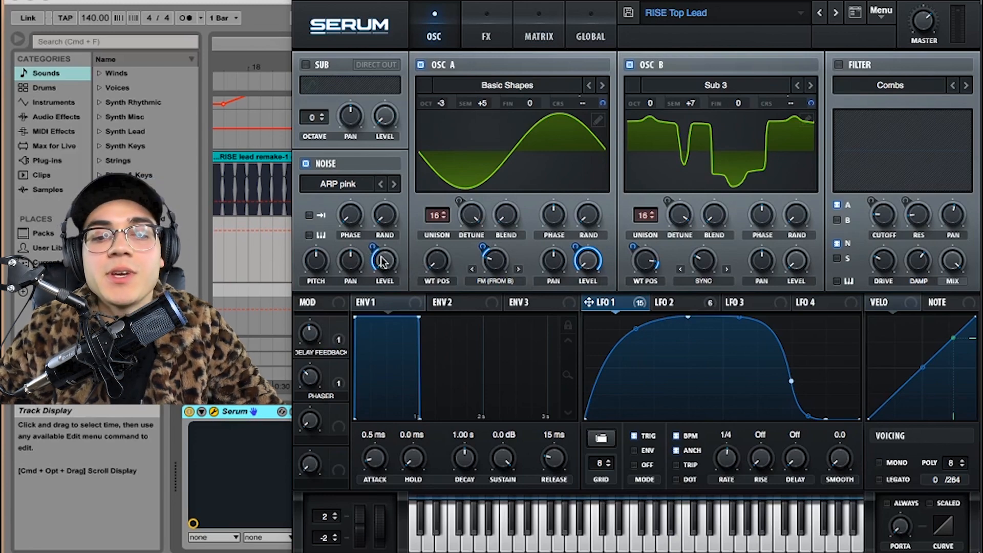
Examine LFO 1's Noise Level routing and its modulation direction type in the matrix, comparing it with the noise level knob.
click(551, 32)
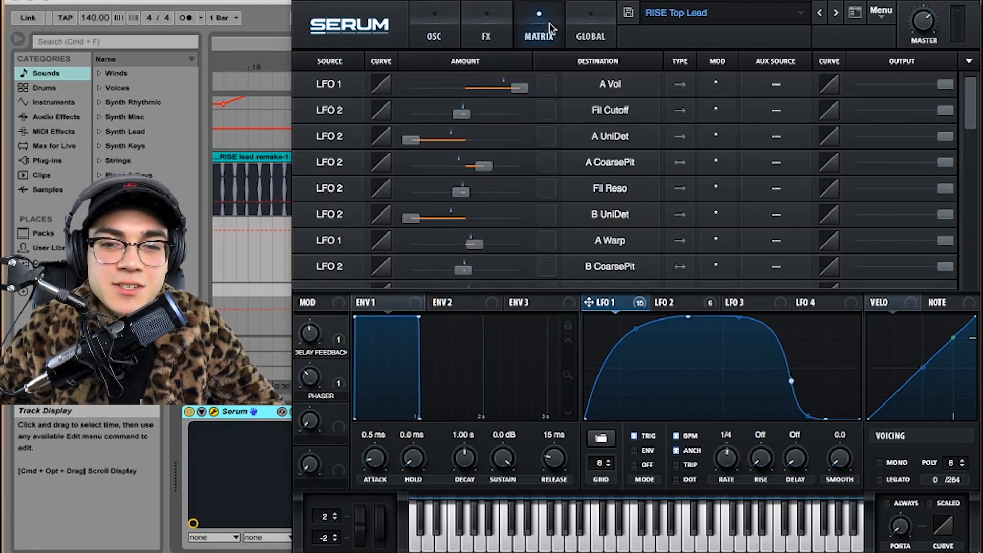
drag(972, 98, 957, 210)
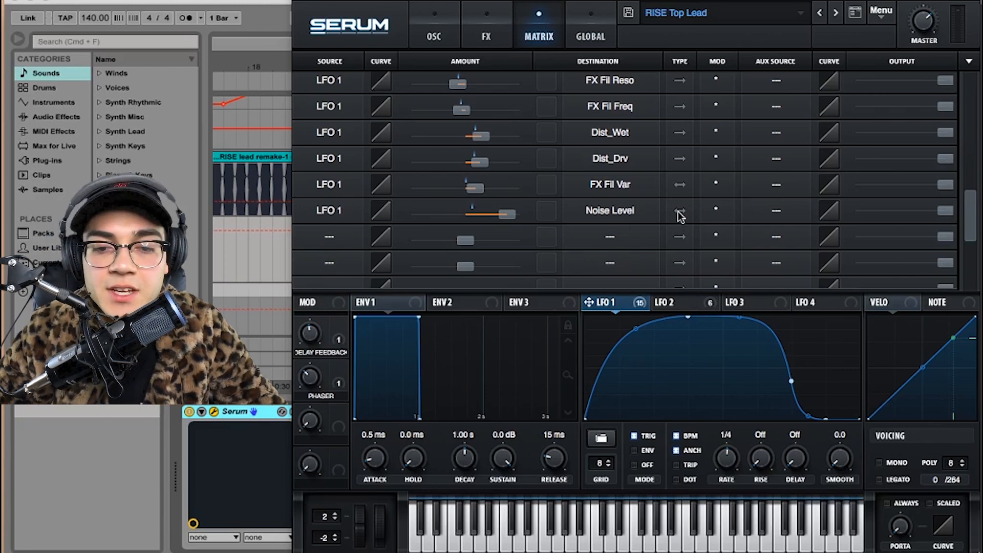
click(451, 26)
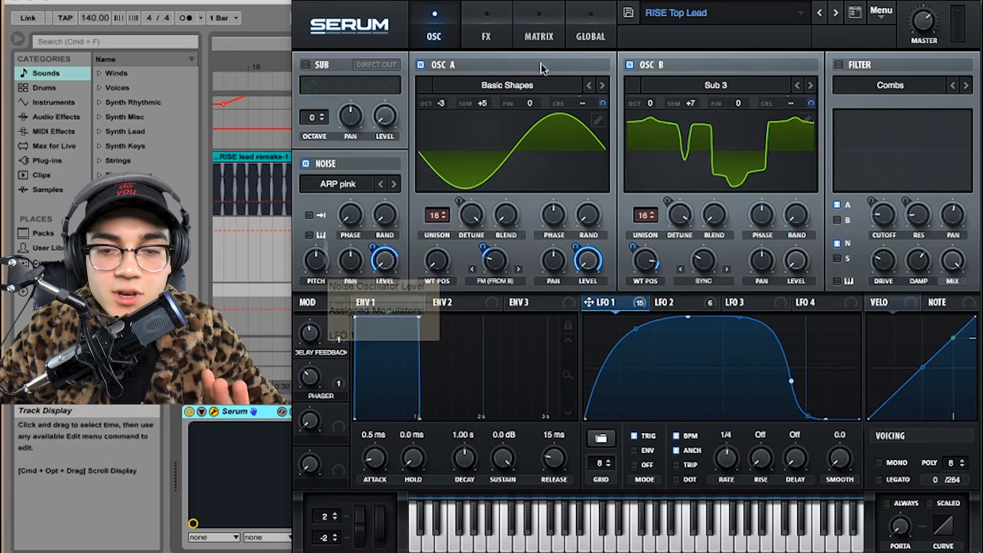
click(540, 28)
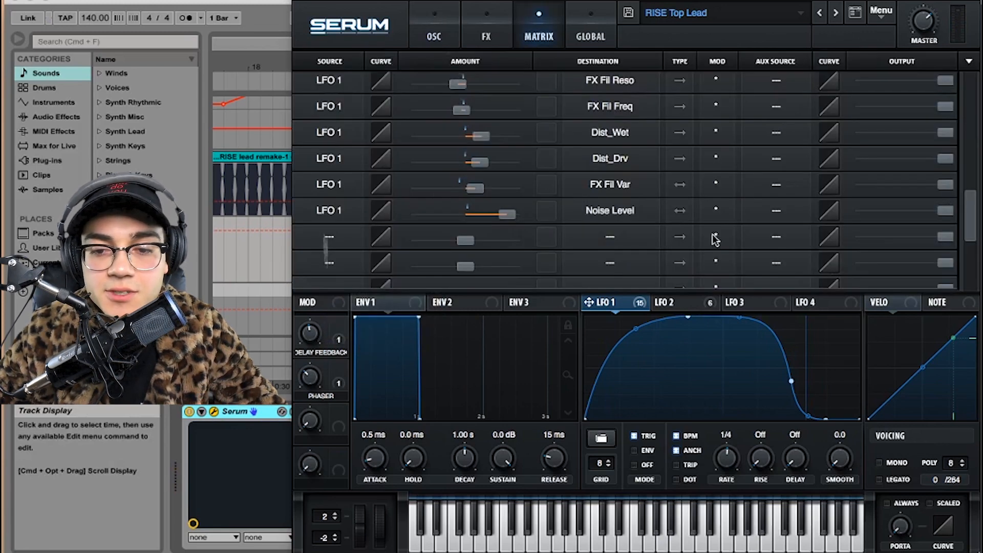
click(457, 34)
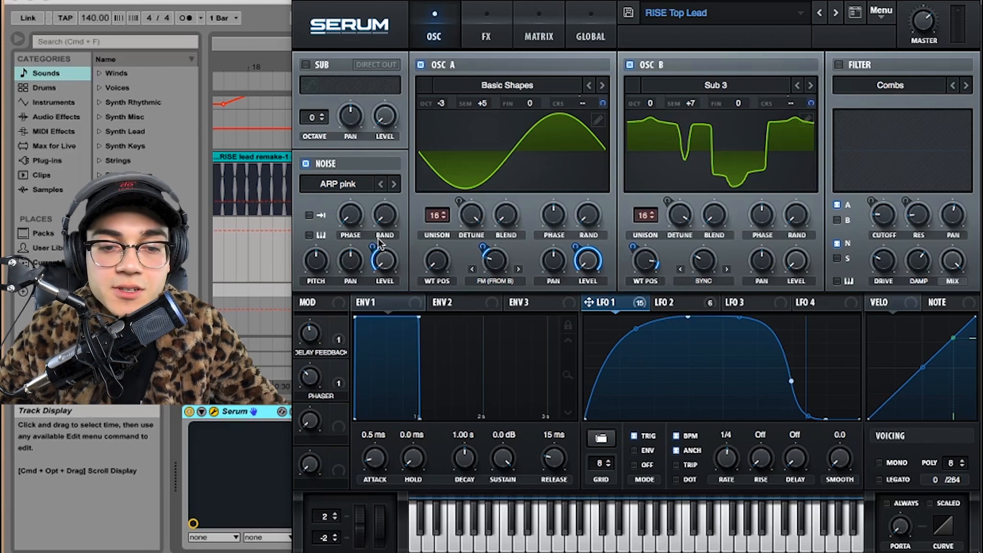
Try LFO 1's modulation amount on the noise level at 100, bring it back down, and audition the patch.
mouse_move(374, 244)
drag(374, 244, 378, 212)
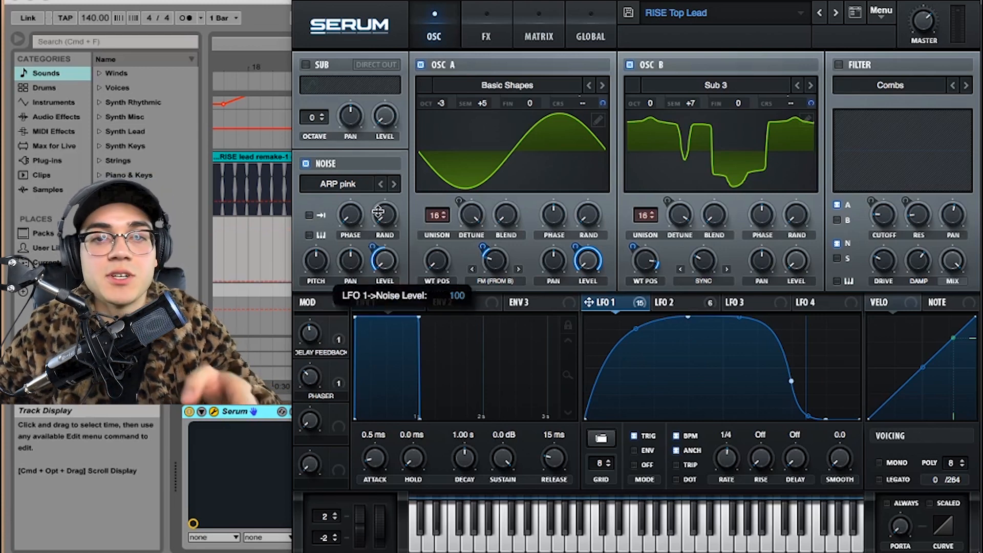
drag(377, 216, 379, 248)
key(space)
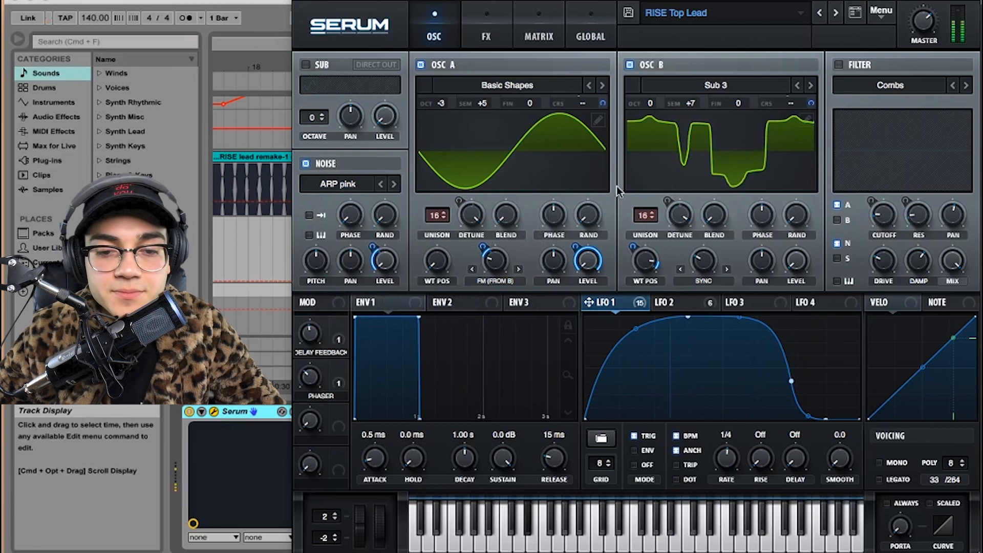
key(space)
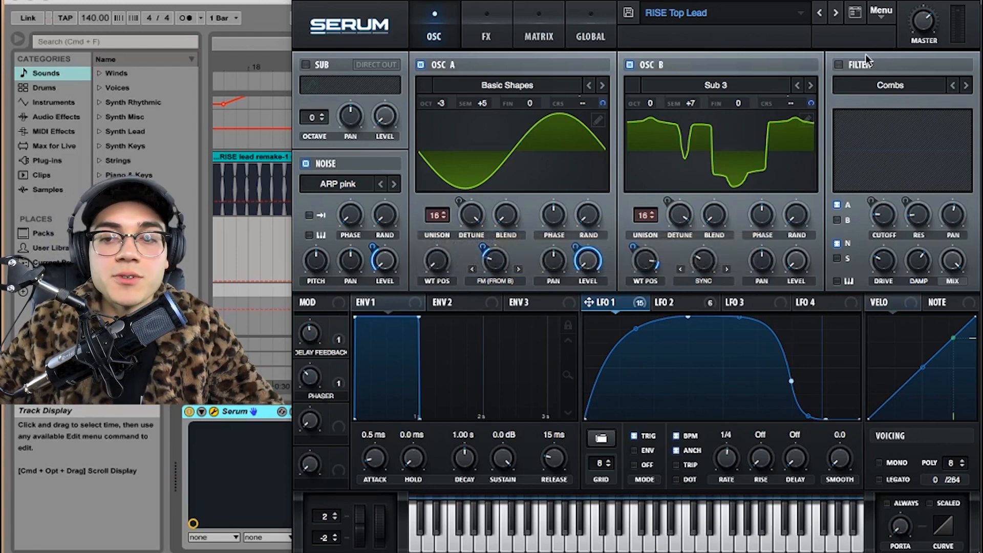
Turn on the Combs filter and examine its cutoff, resonance, drive and damp settings.
click(839, 65)
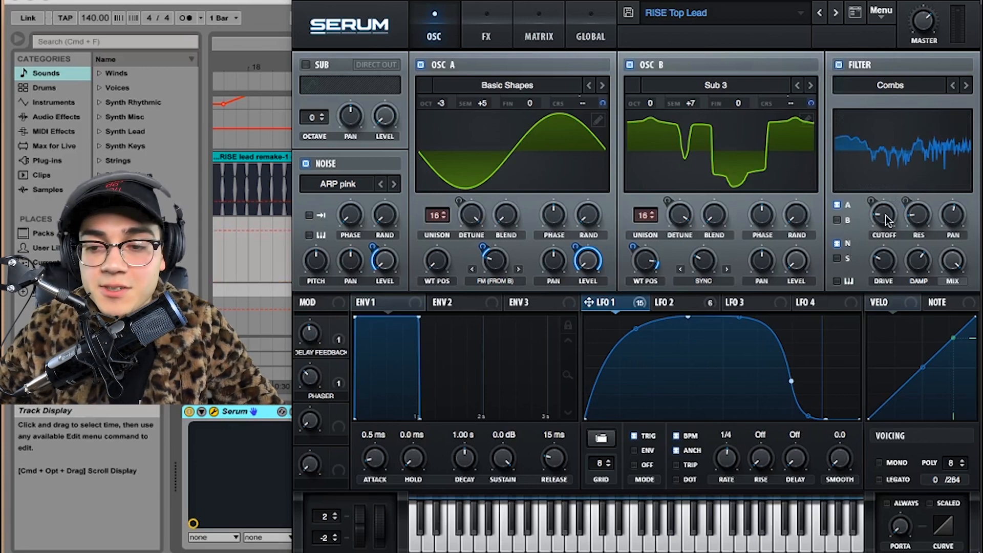
mouse_move(882, 219)
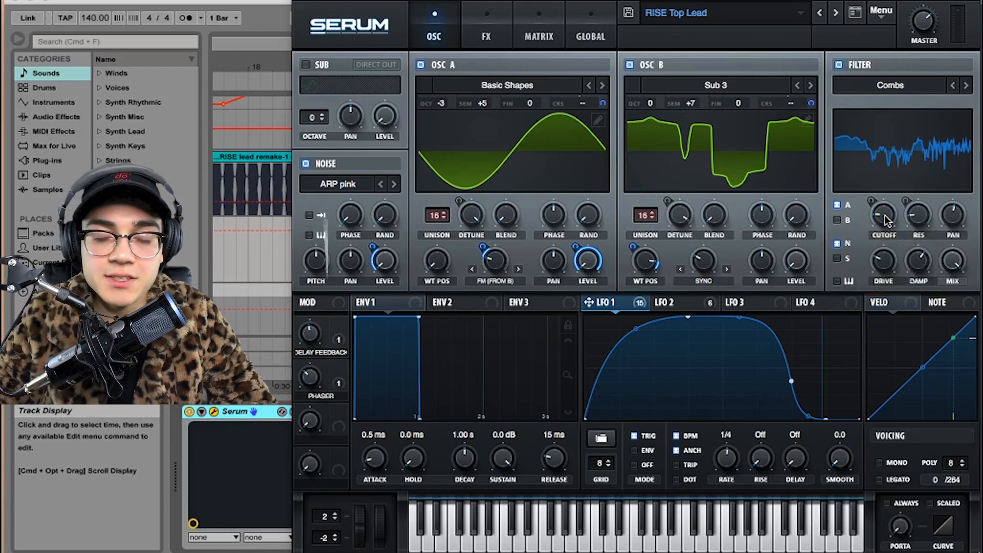
click(888, 220)
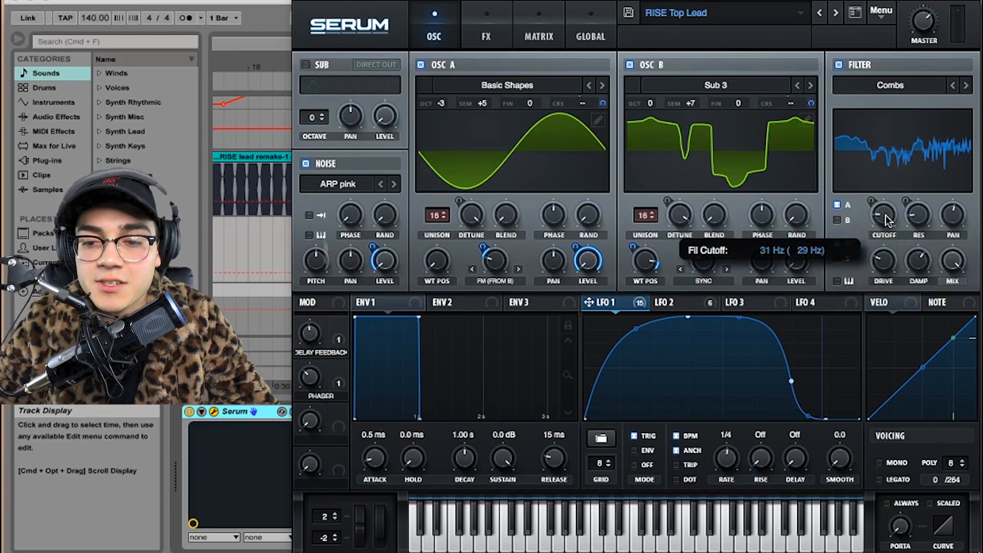
mouse_move(920, 219)
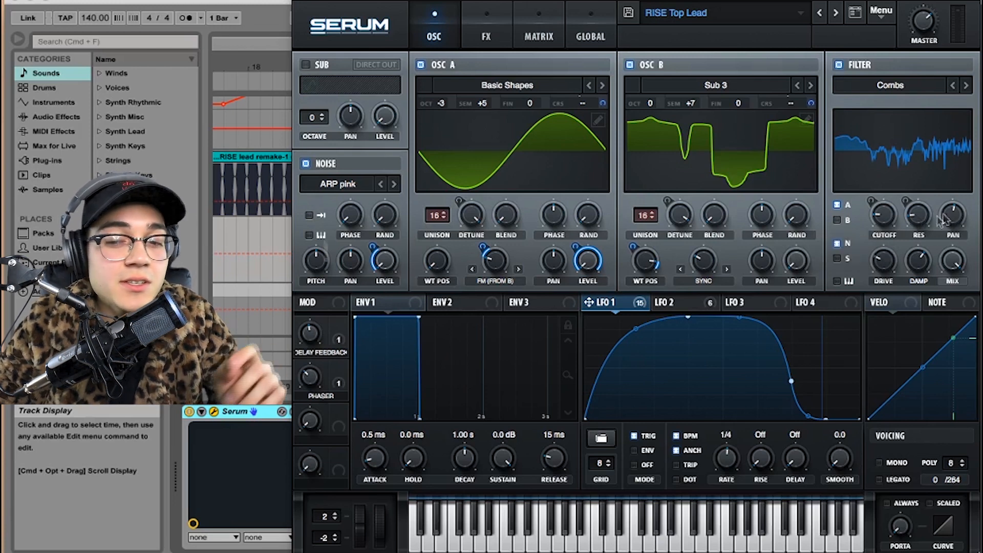
mouse_move(888, 263)
mouse_move(921, 265)
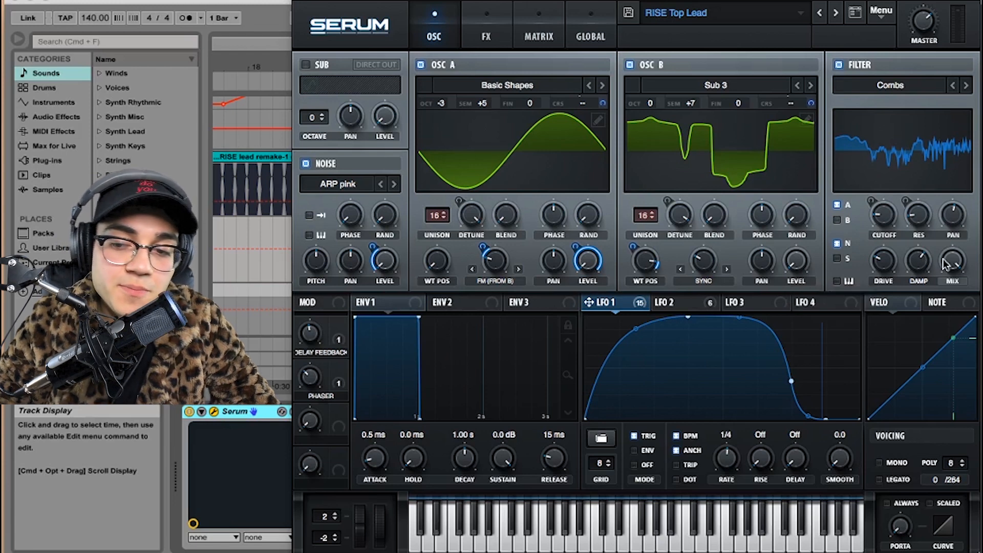
Show LFO 2 and check its modulation amounts on the Combs filter's cutoff and resonance.
click(683, 309)
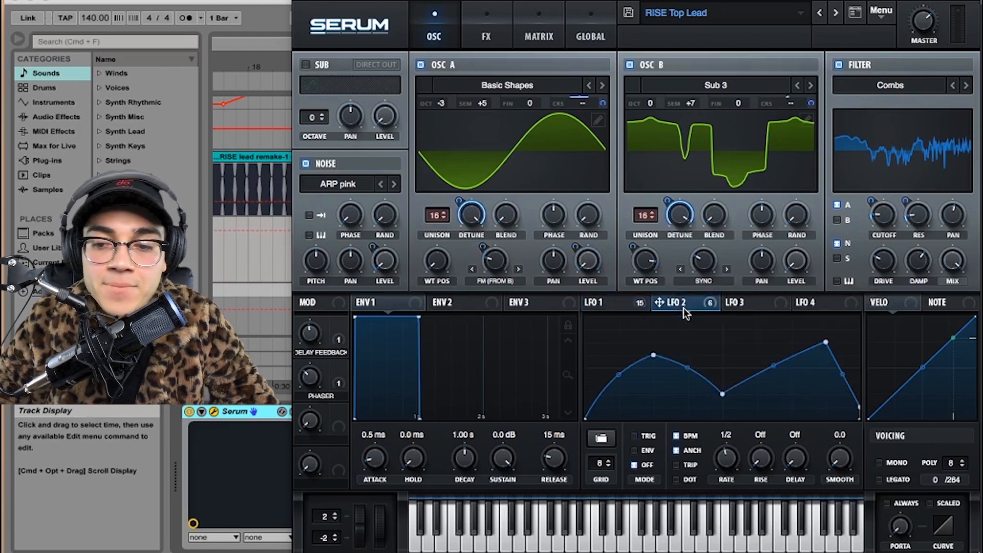
drag(860, 286, 869, 200)
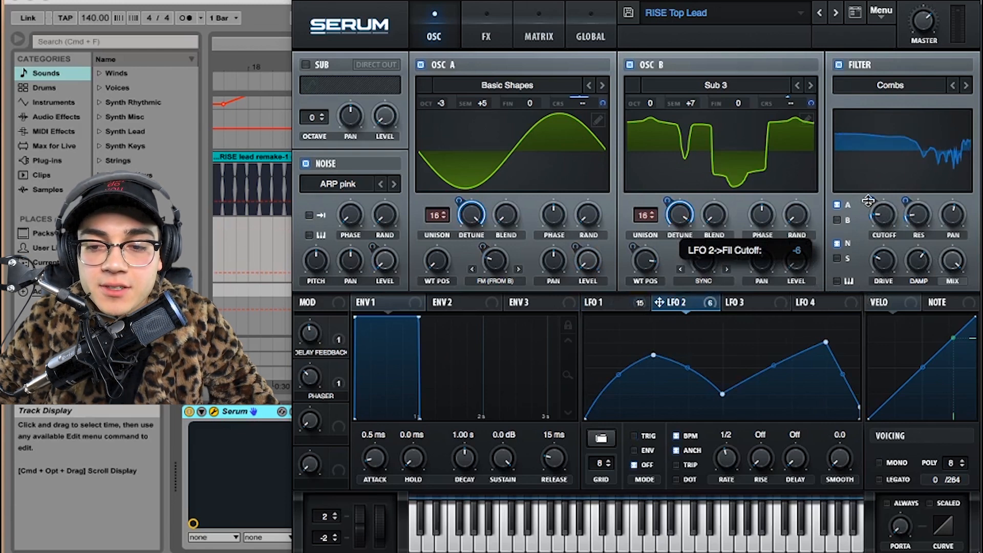
drag(868, 200, 868, 202)
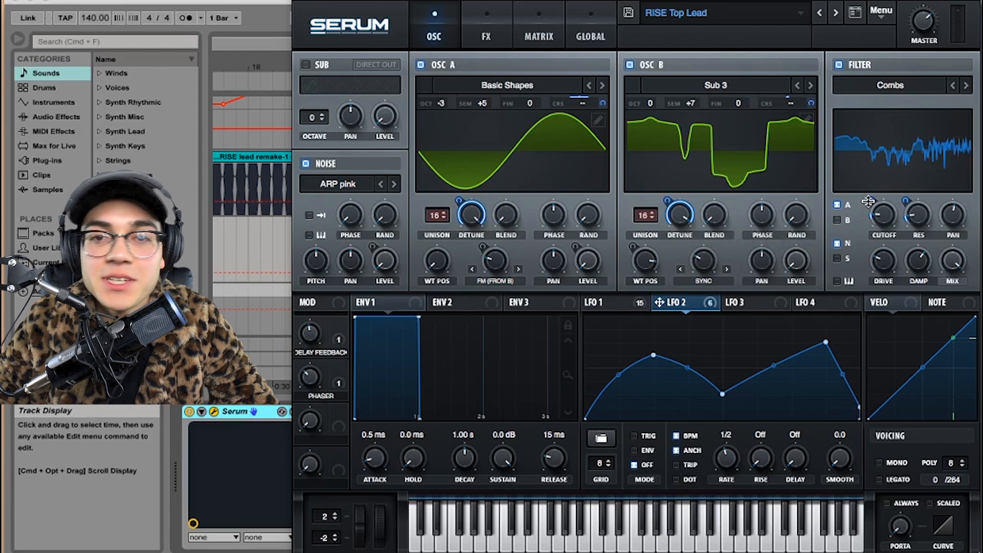
drag(904, 200, 903, 203)
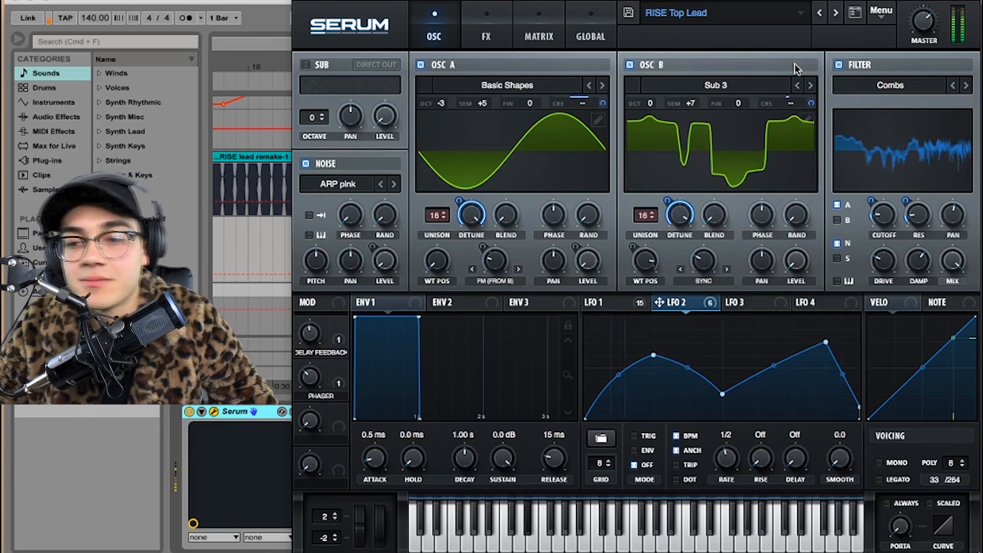
Audition the patch with the Combs filter bypassed and re-enabled, leaving the filter on.
click(836, 64)
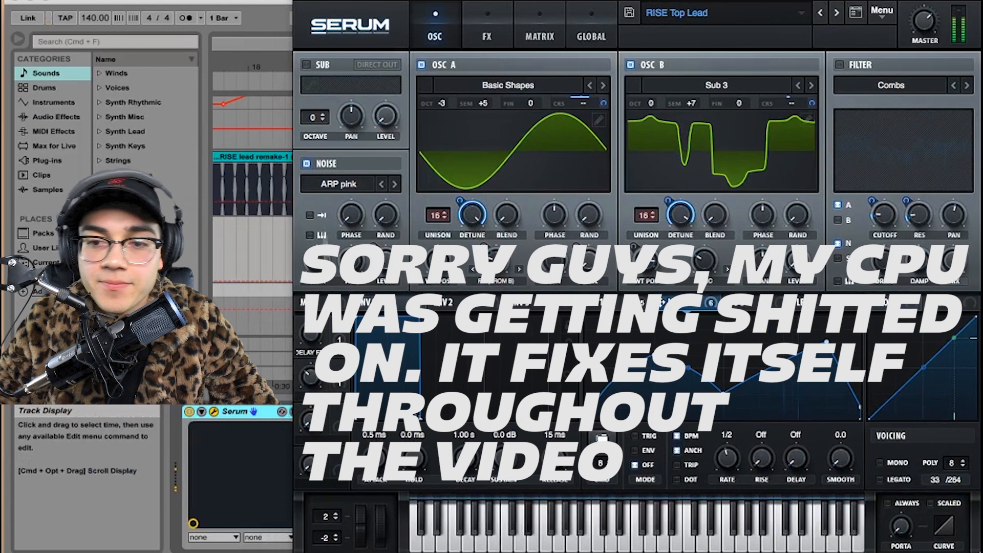
click(840, 65)
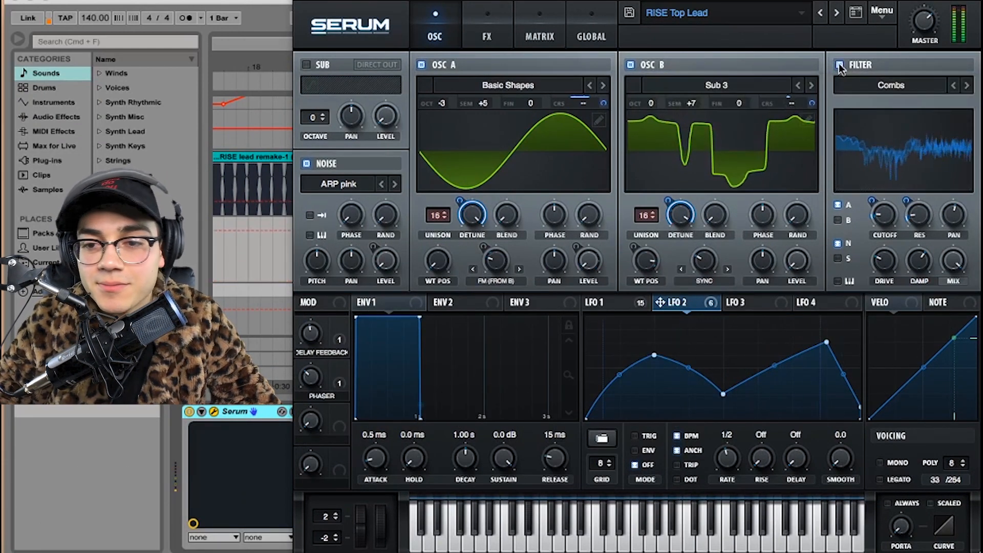
click(840, 65)
click(840, 65)
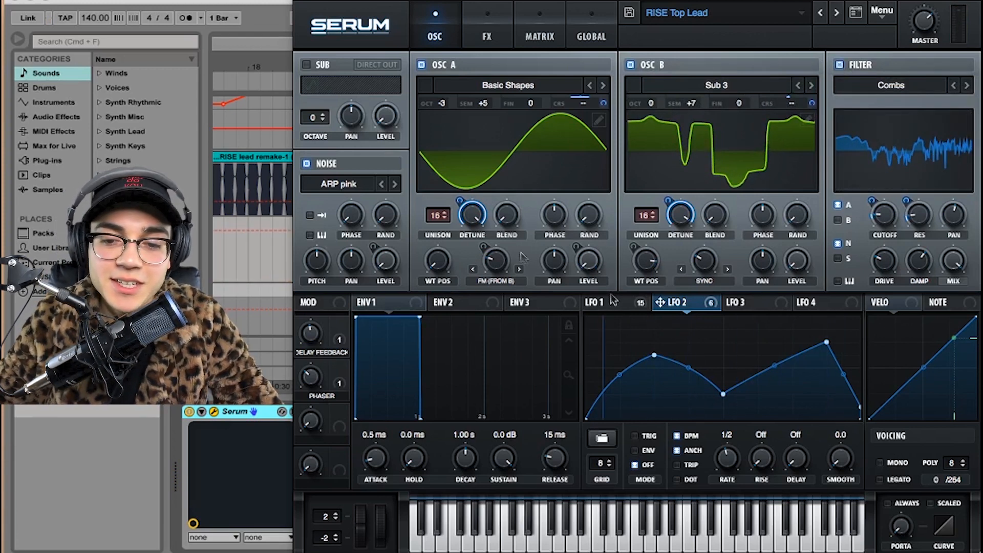
Examine the Hyper/Dimension effect's preset, rate, detune and size, and compare the sound with the effect bypassed and re-enabled.
click(492, 26)
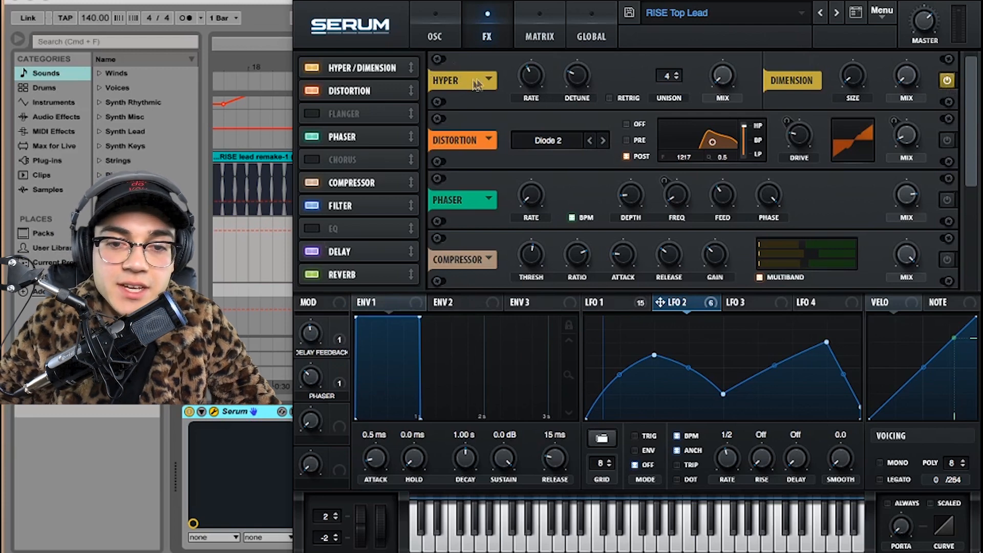
click(489, 80)
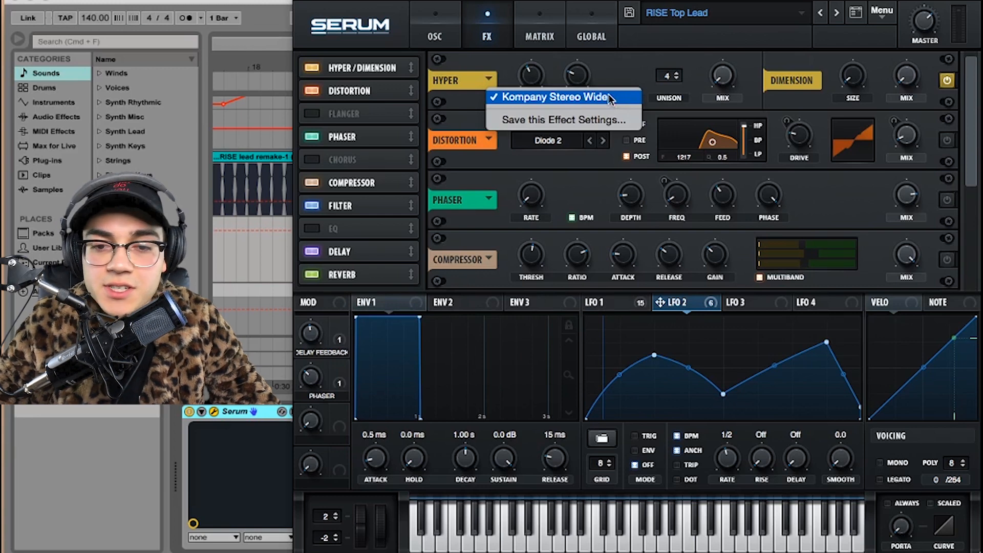
click(611, 73)
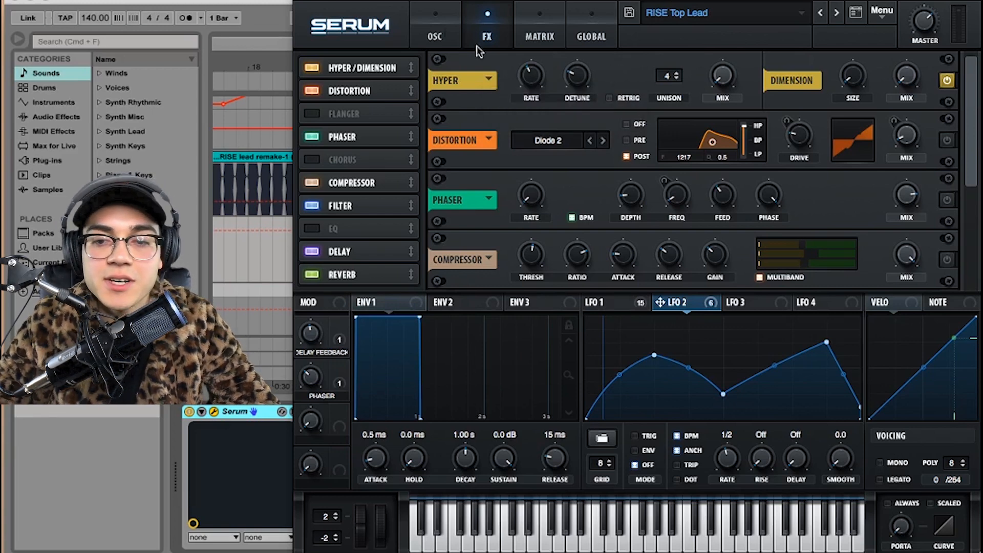
mouse_move(539, 84)
mouse_move(581, 77)
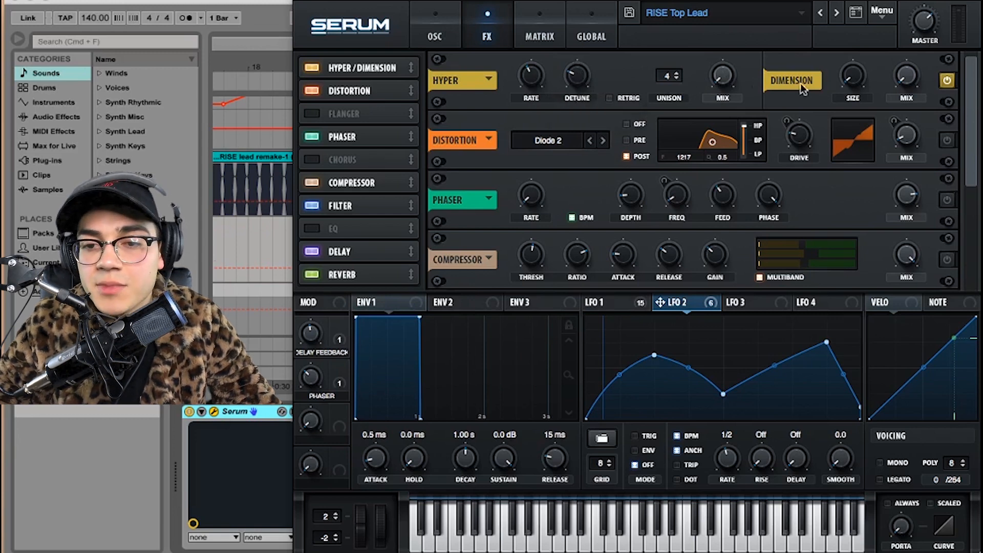
mouse_move(858, 79)
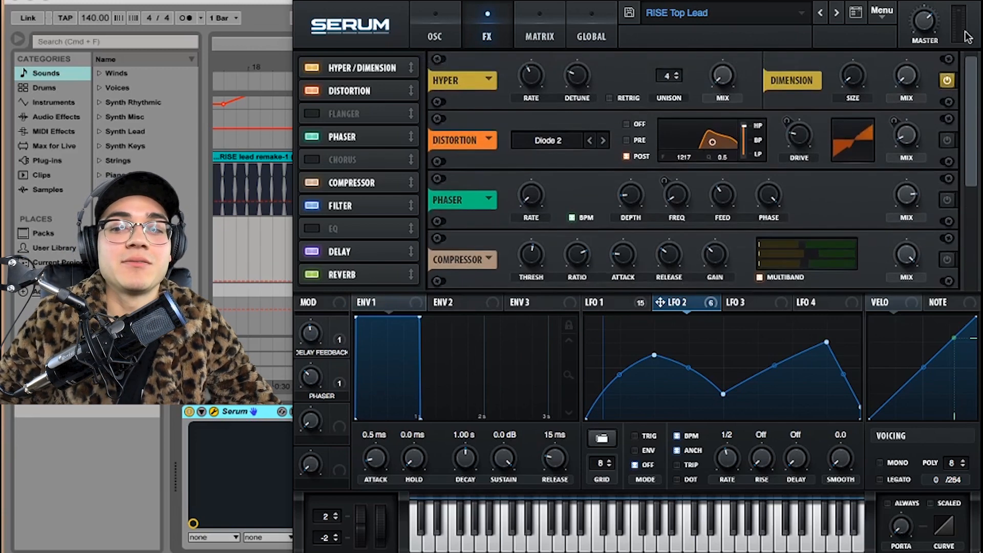
click(947, 81)
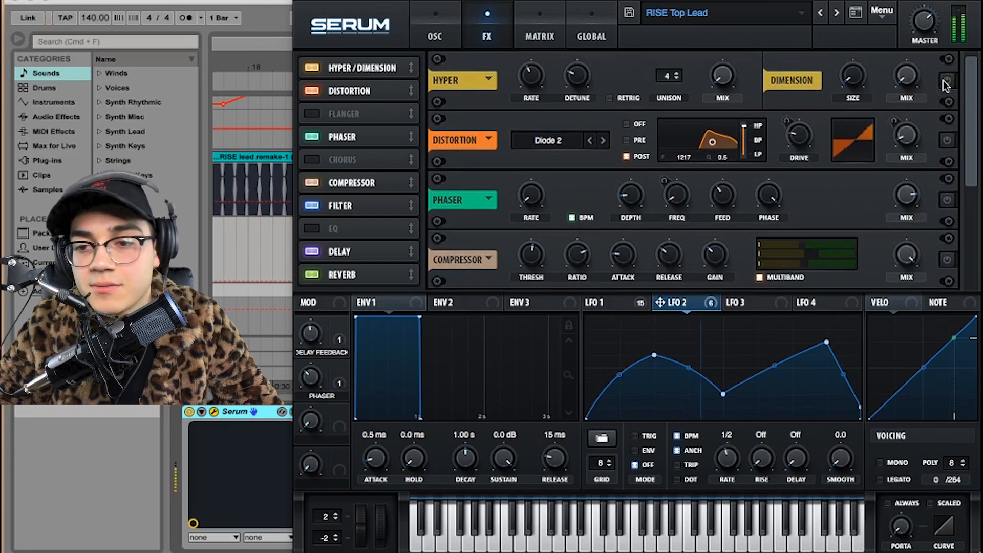
click(946, 81)
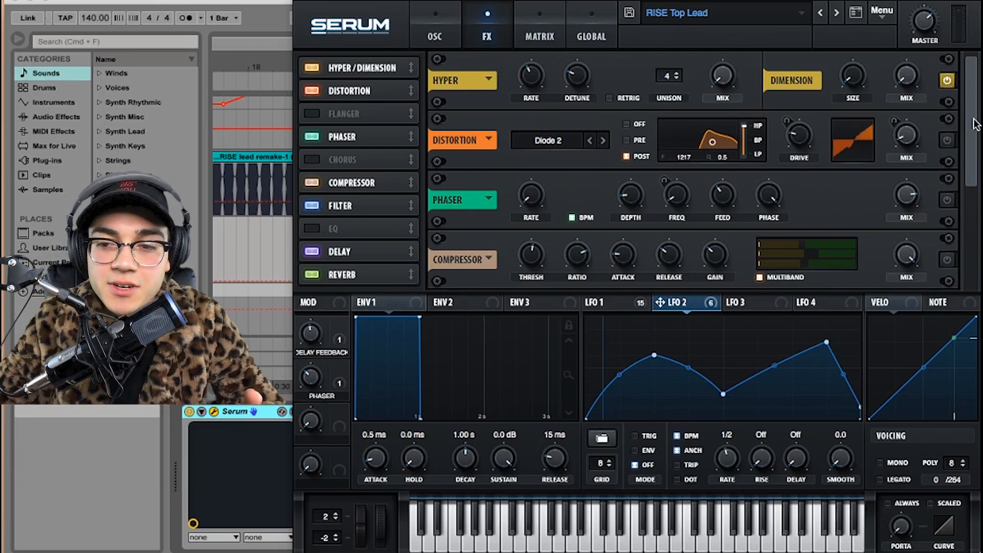
Turn on the Diode 2 distortion and set its filter to frequency 1424 with Q 0.6.
drag(976, 123, 976, 143)
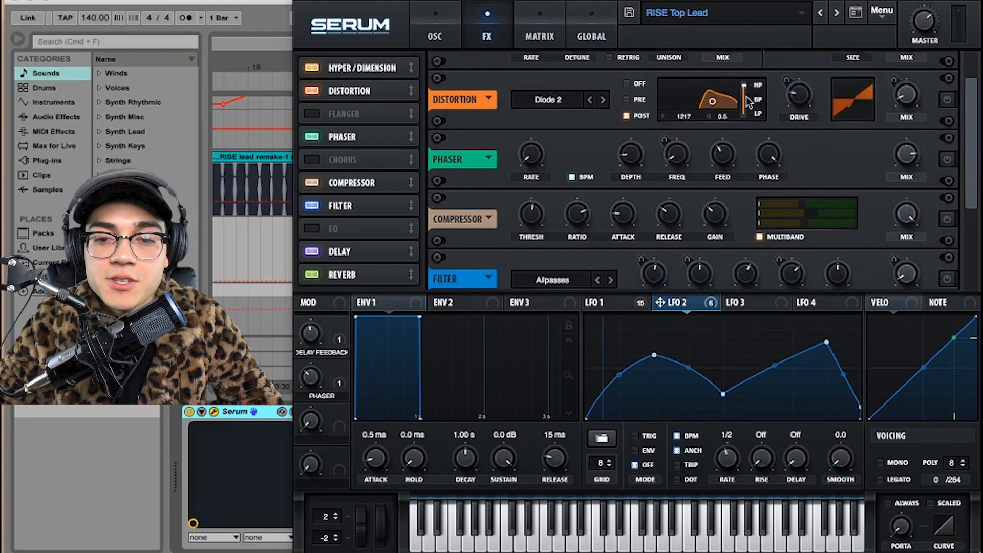
click(947, 101)
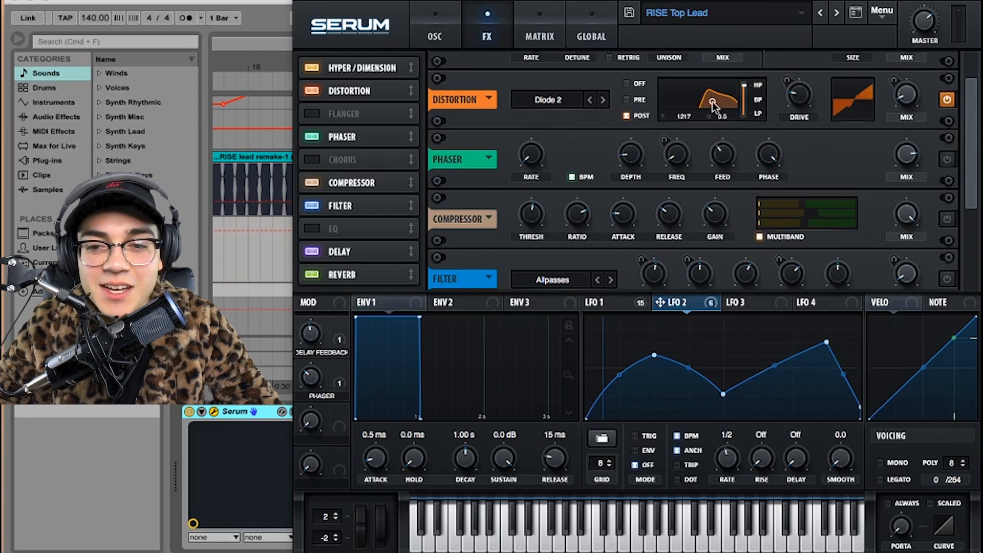
drag(712, 101, 715, 103)
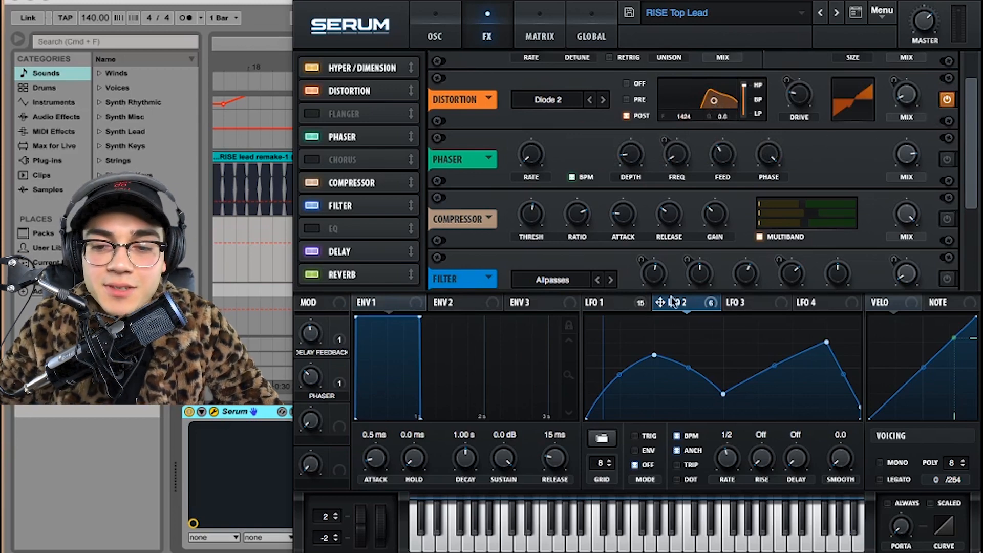
Show LFO 1 and check its modulation on the distortion's drive and mix.
click(643, 303)
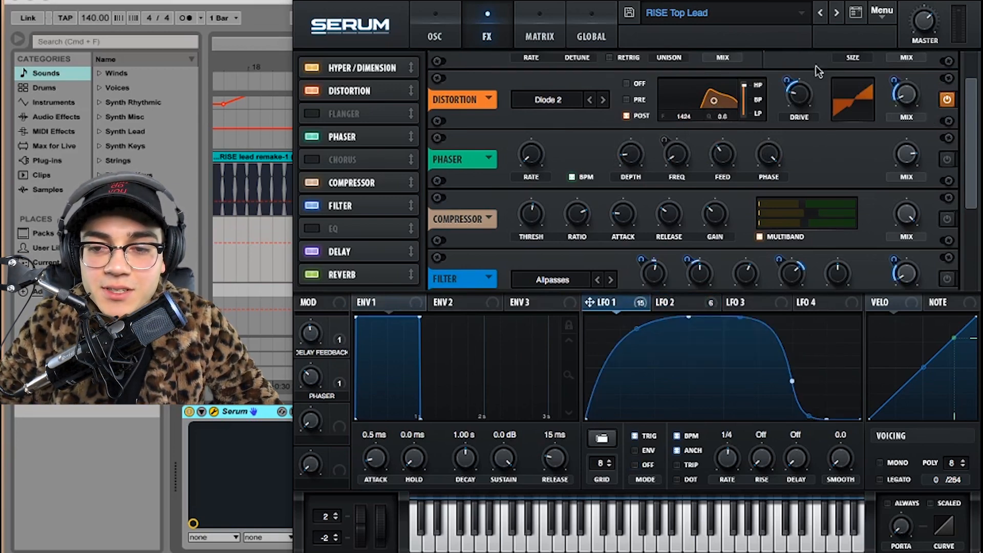
mouse_move(801, 98)
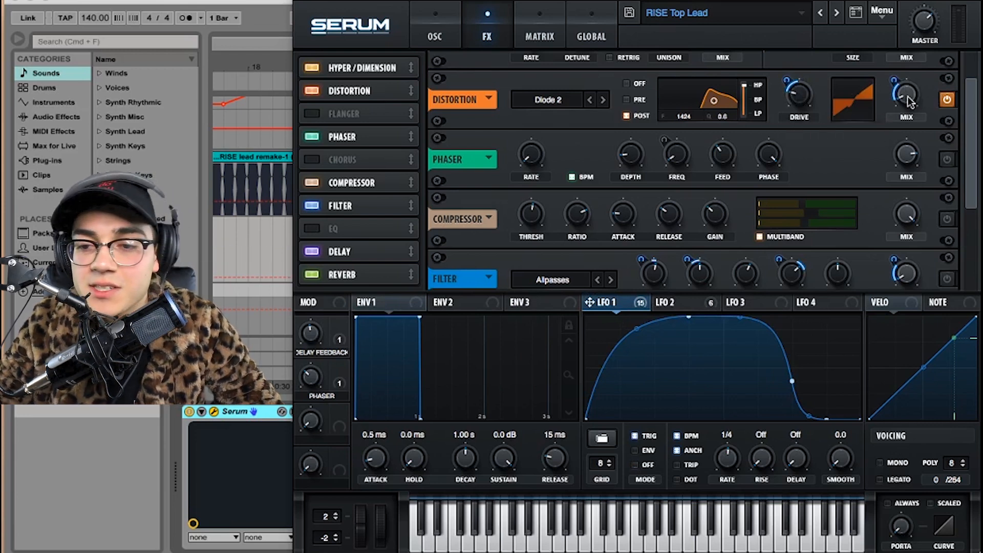
mouse_move(897, 85)
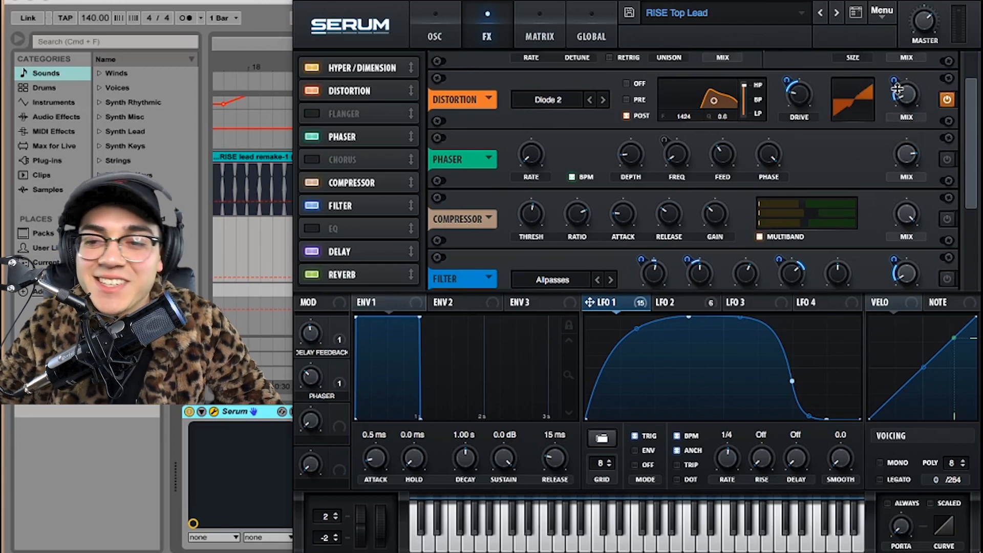
Play the patch and compare it with the distortion bypassed and re-enabled, leaving the distortion on.
key(space)
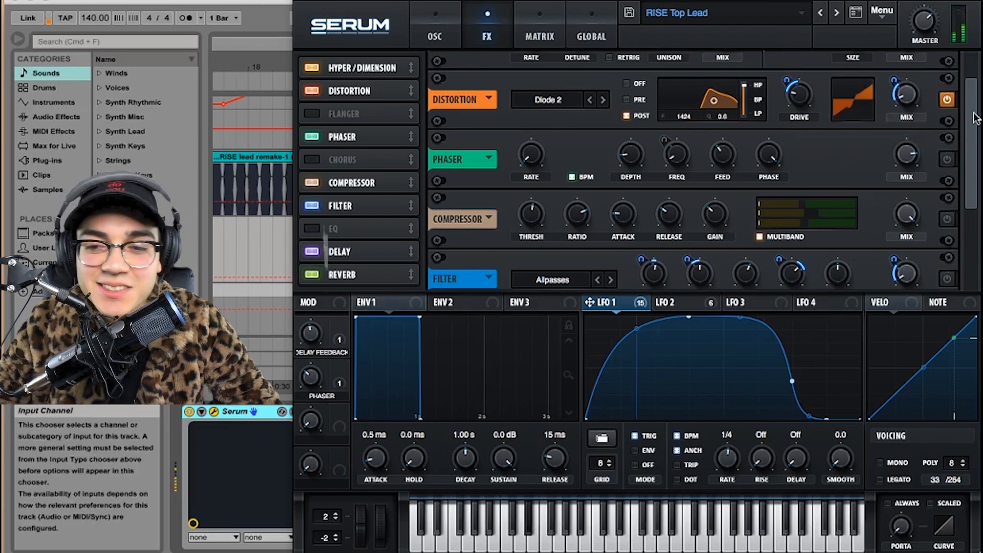
click(947, 101)
click(948, 100)
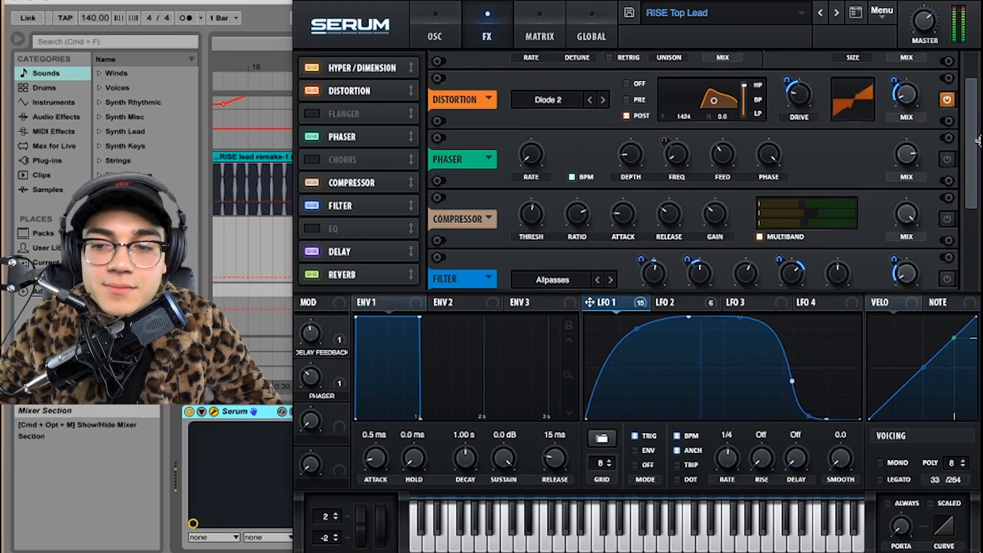
key(space)
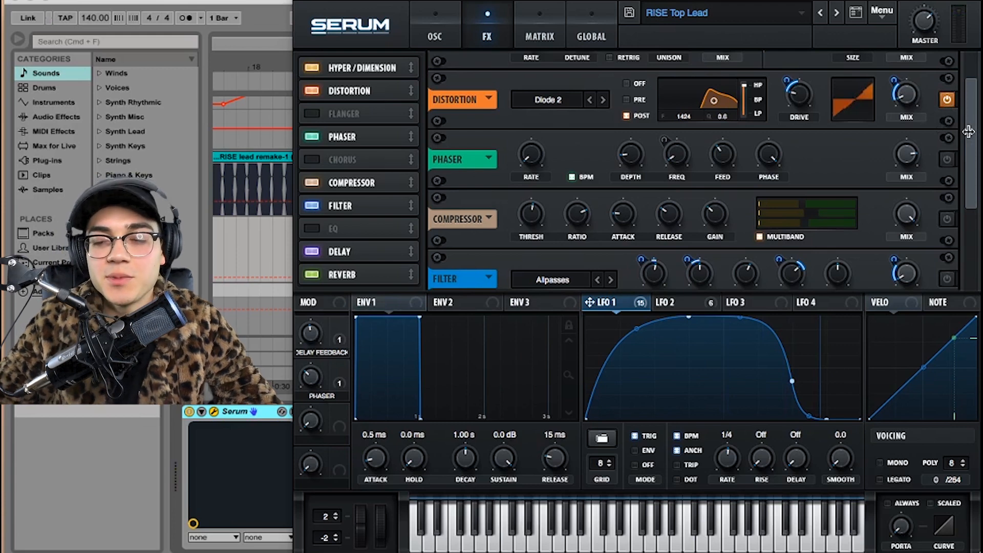
Turn on the phaser and compare the playing patch with it bypassed and re-enabled.
scroll(968, 132, down, 2)
click(948, 127)
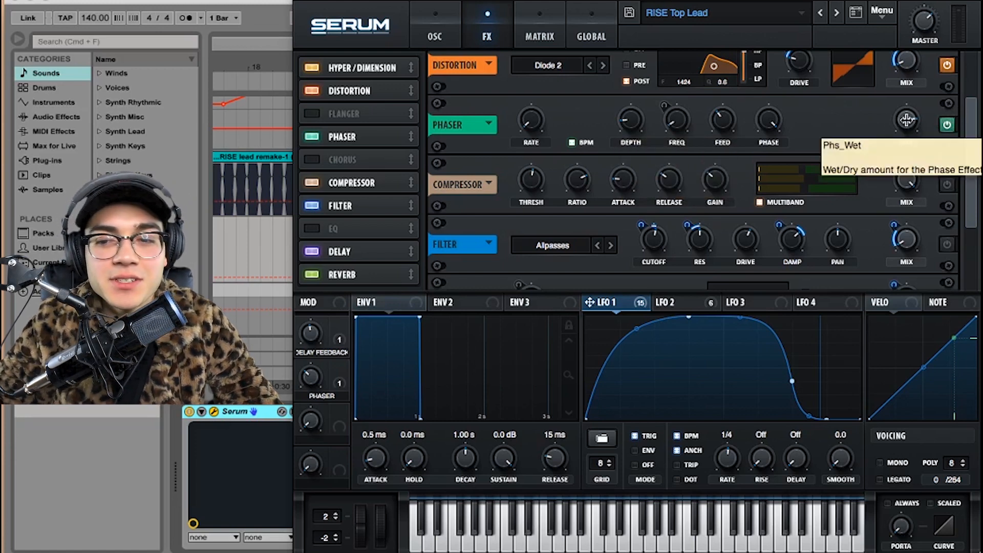
click(947, 124)
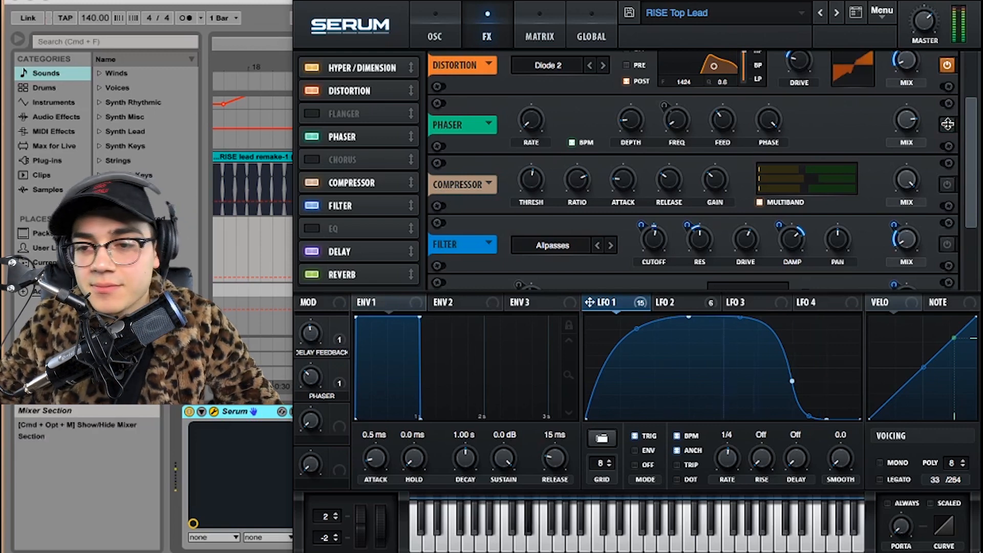
click(948, 124)
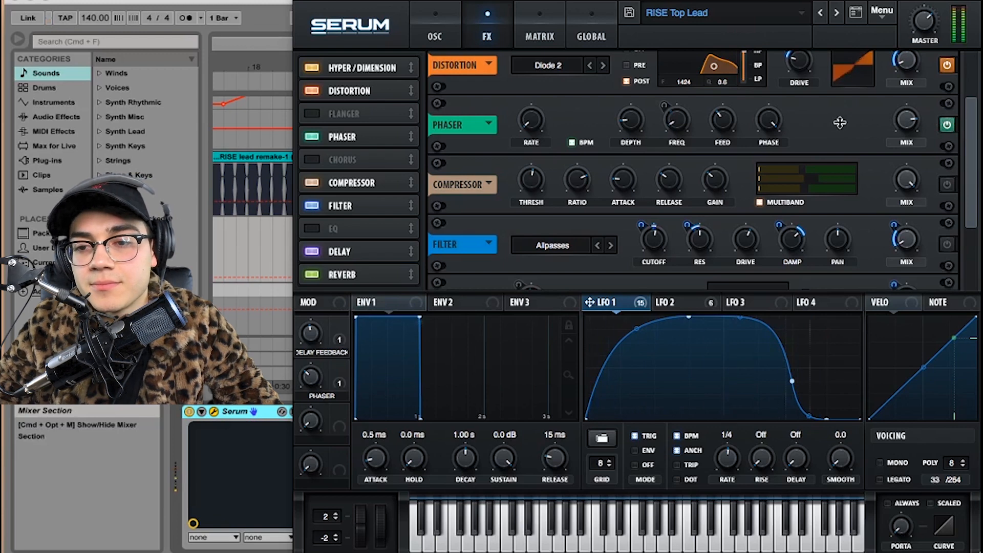
key(space)
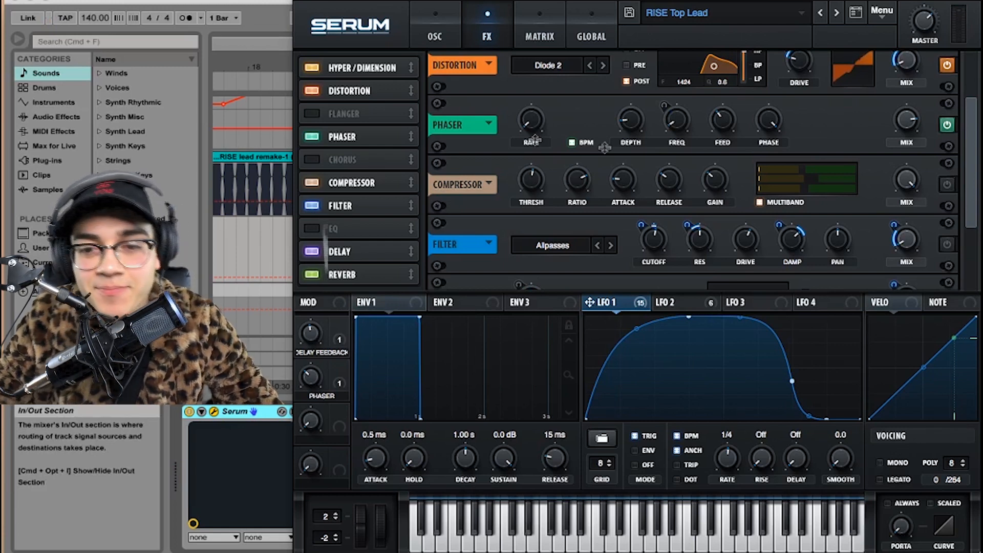
Check LFO 1, LFO 2 and the Phaser macro to find which one modulates the phaser's frequency.
click(681, 303)
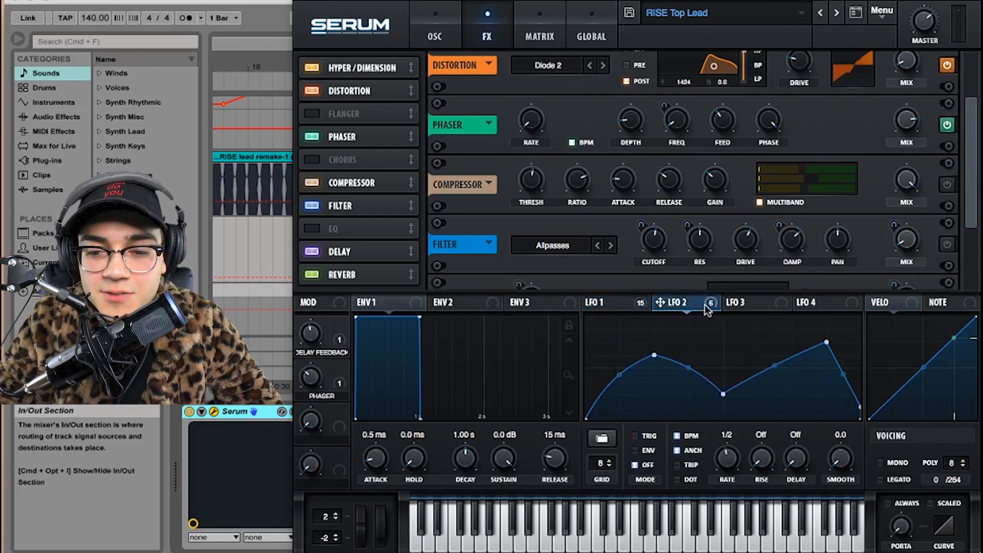
click(639, 304)
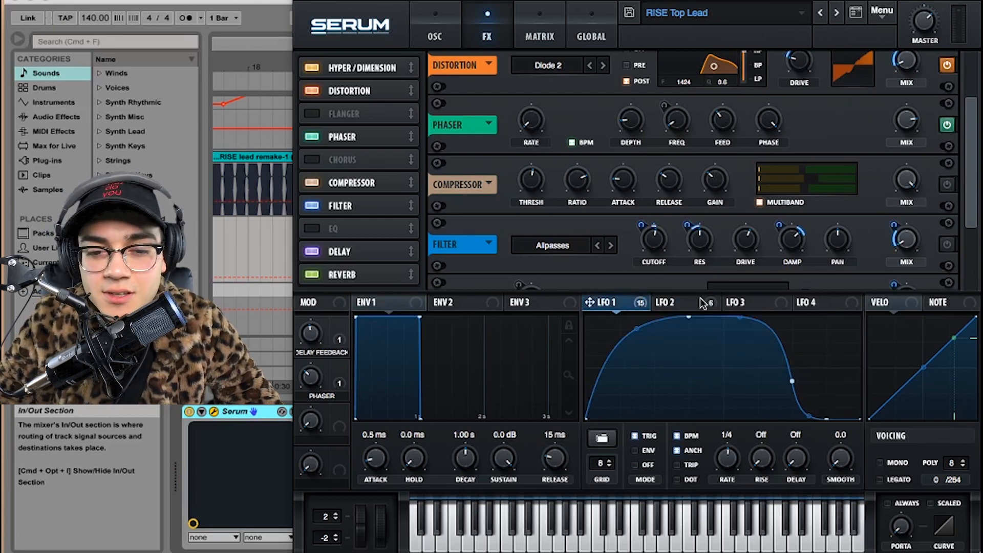
mouse_move(641, 306)
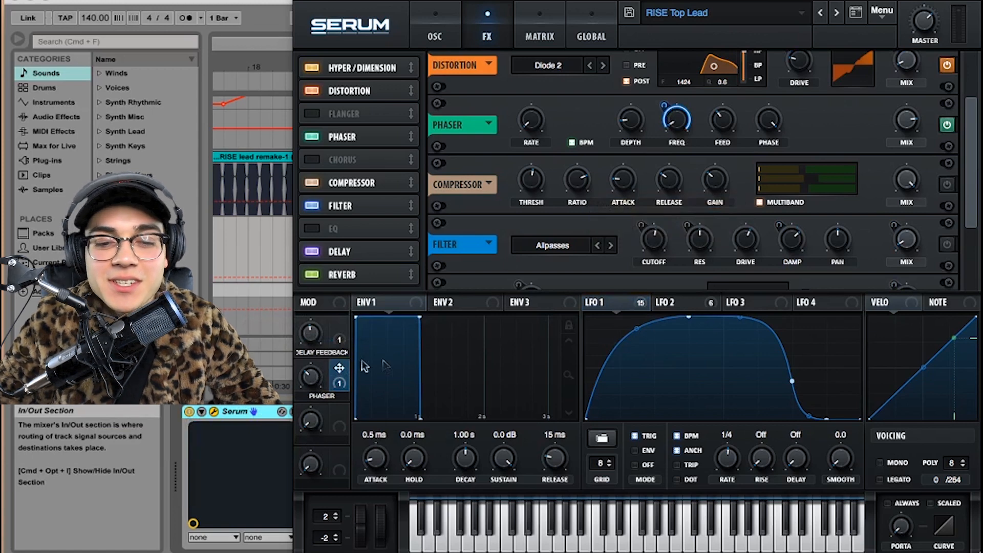
click(315, 380)
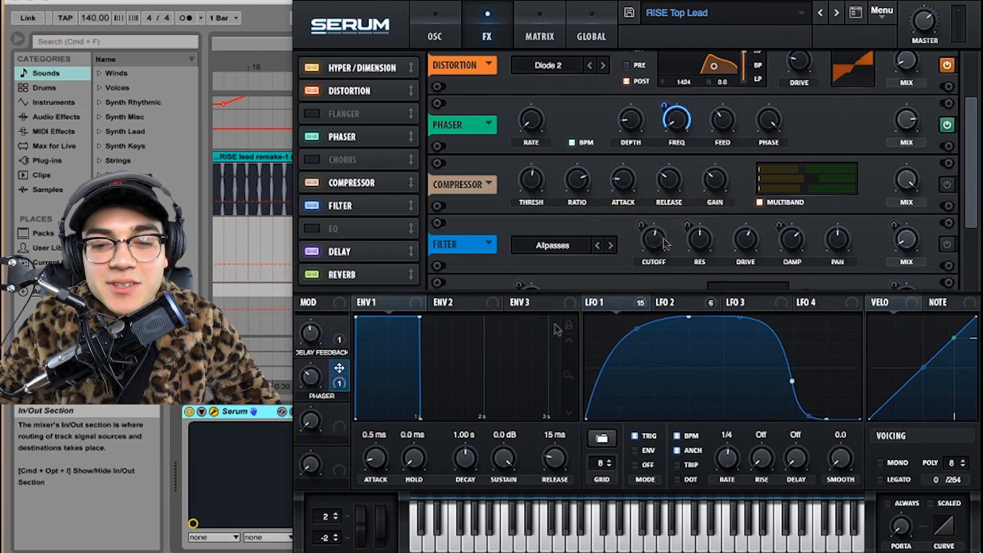
mouse_move(665, 107)
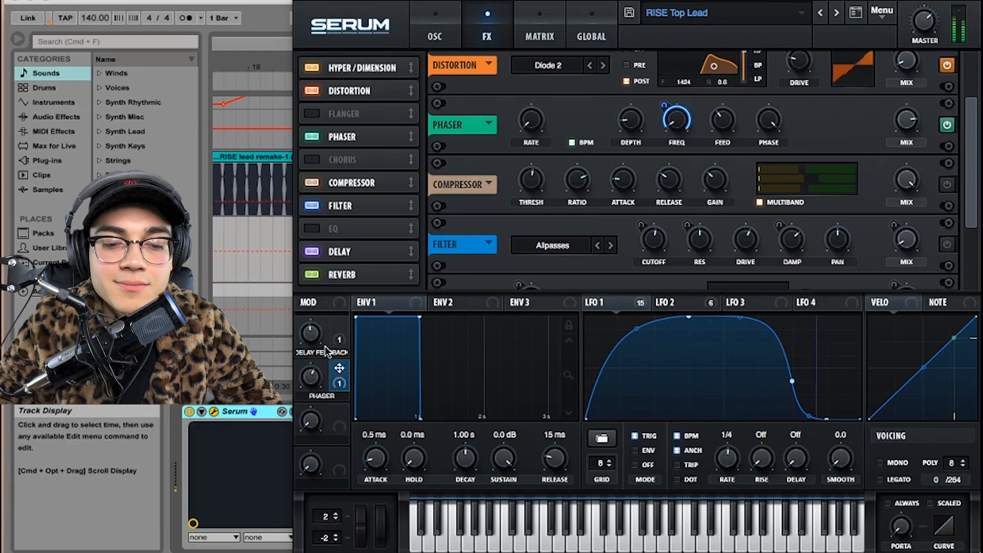
Audition the Phaser macro's sweep, turn it back down, and examine the phaser's depth, feedback, phase and mix settings.
drag(313, 370, 313, 418)
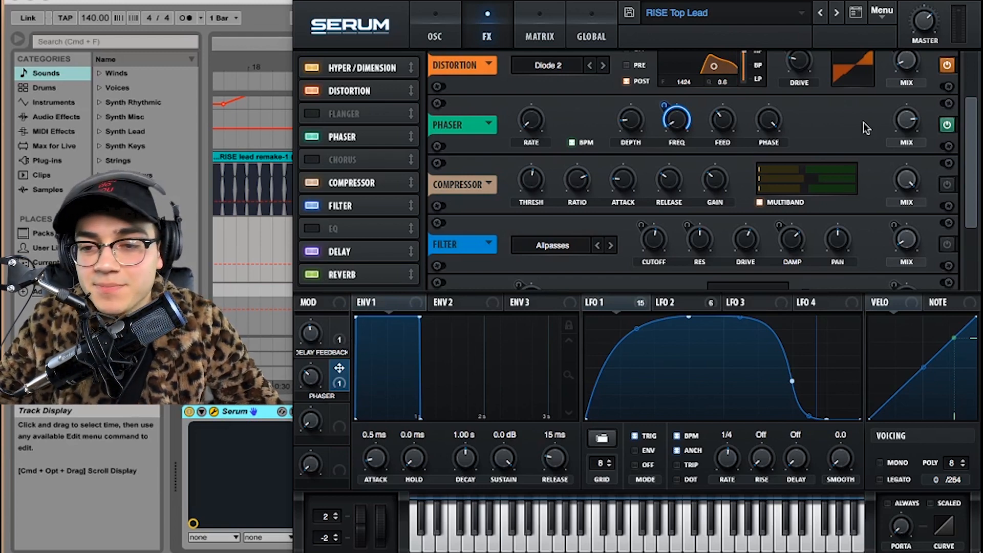
mouse_move(639, 125)
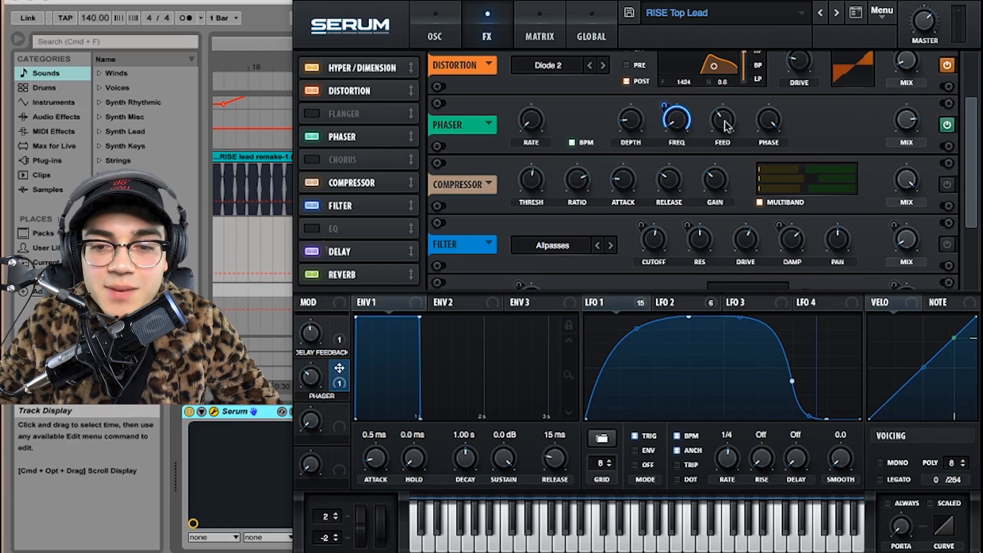
mouse_move(730, 123)
mouse_move(776, 123)
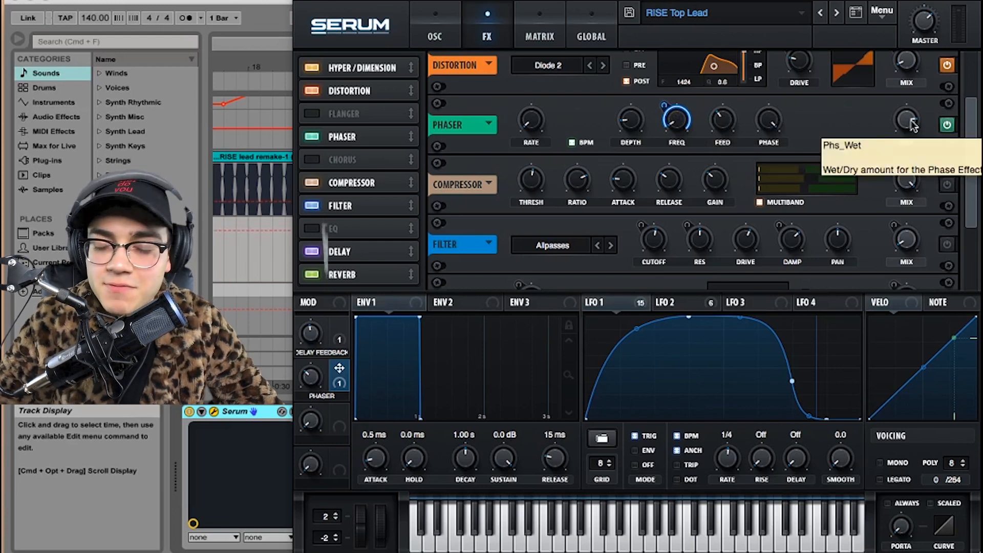
Turn on the compressor and check which preset it uses, keeping that preset.
mouse_move(913, 125)
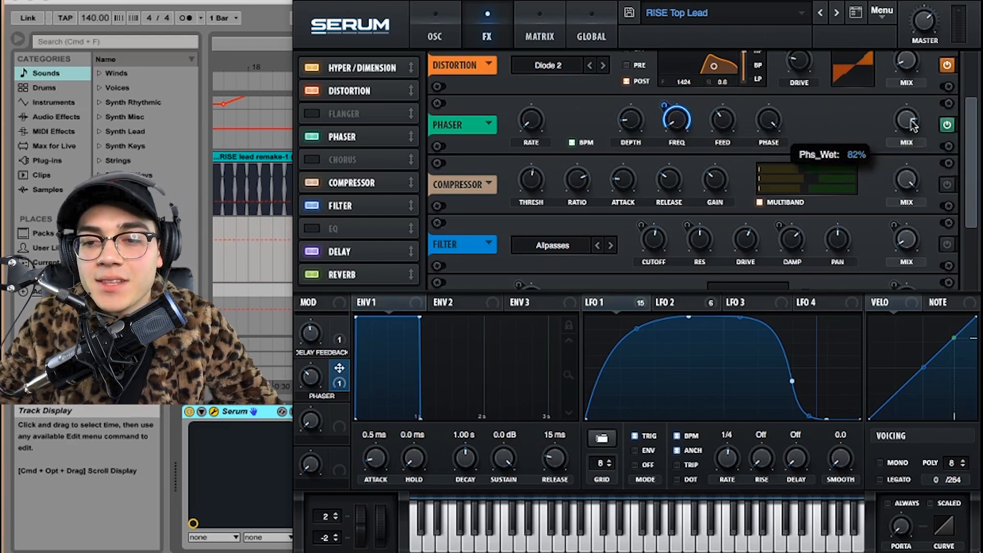
drag(975, 122, 974, 142)
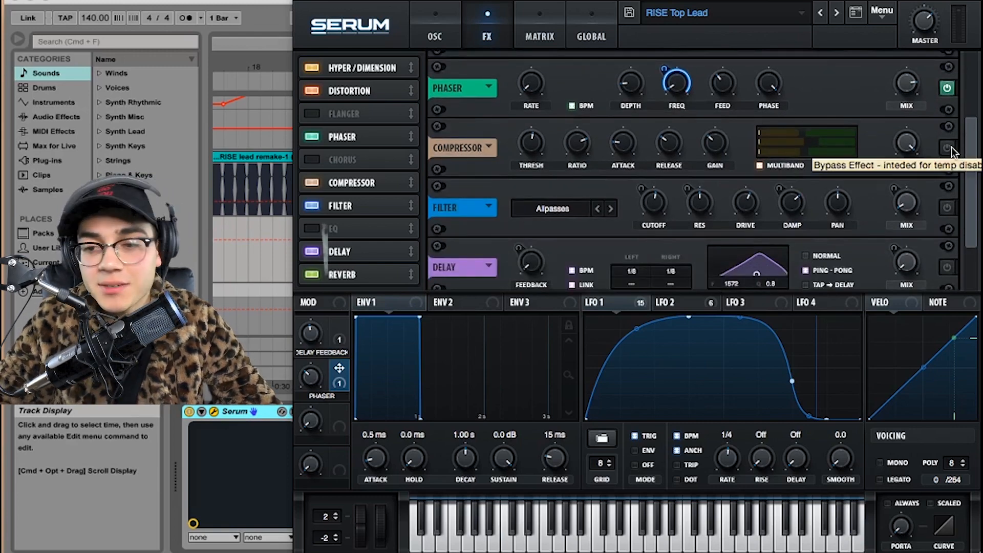
click(950, 149)
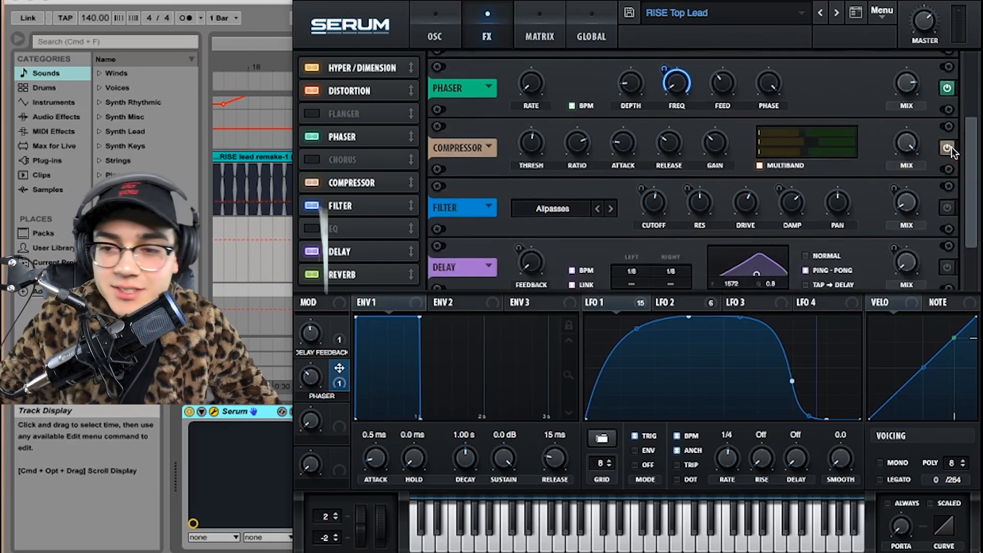
click(490, 148)
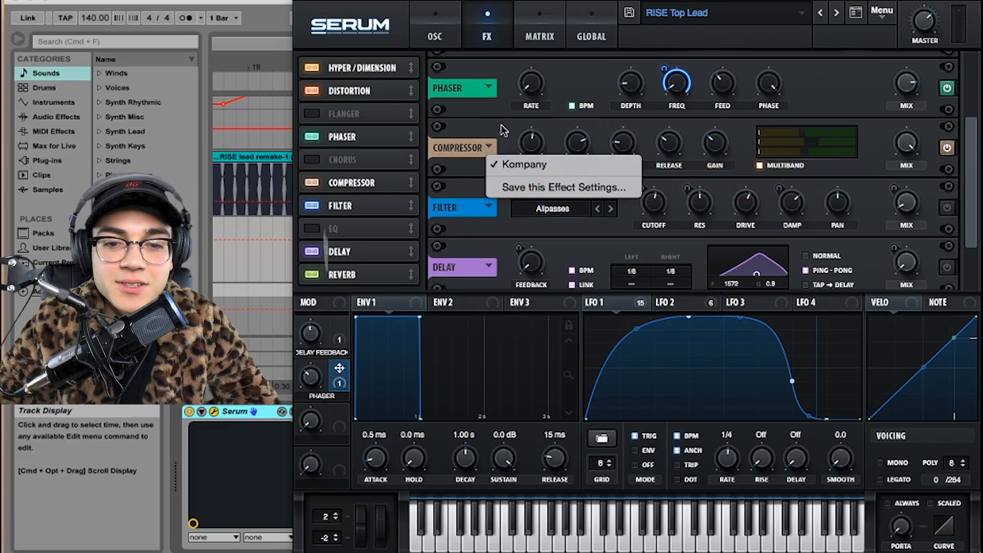
click(500, 124)
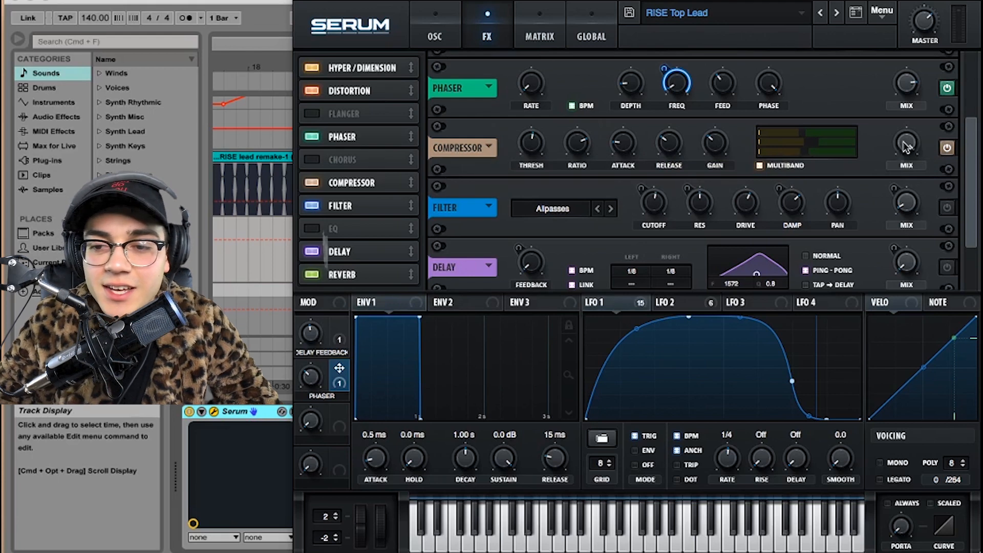
Examine the multiband compressor's gain, threshold, ratio, attack and release settings.
mouse_move(720, 149)
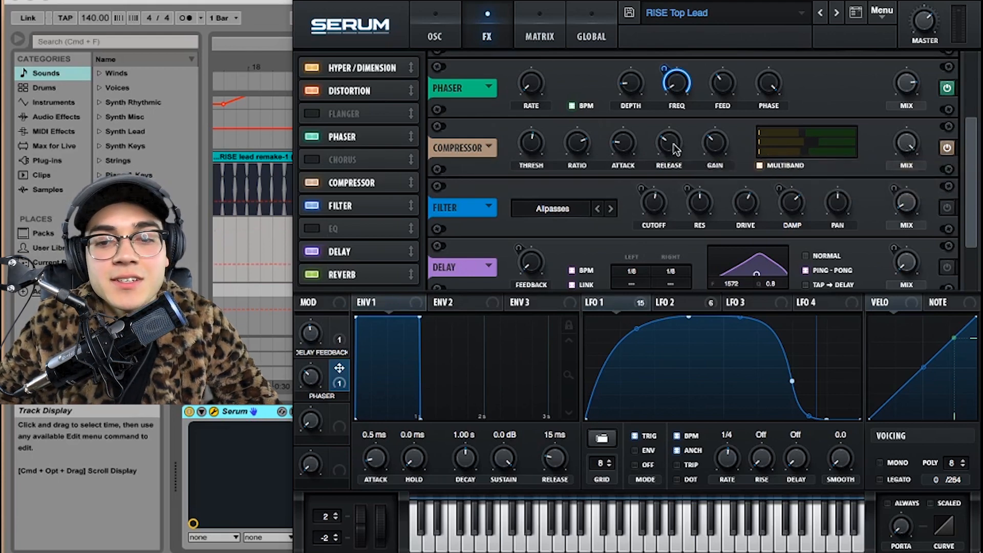
mouse_move(534, 145)
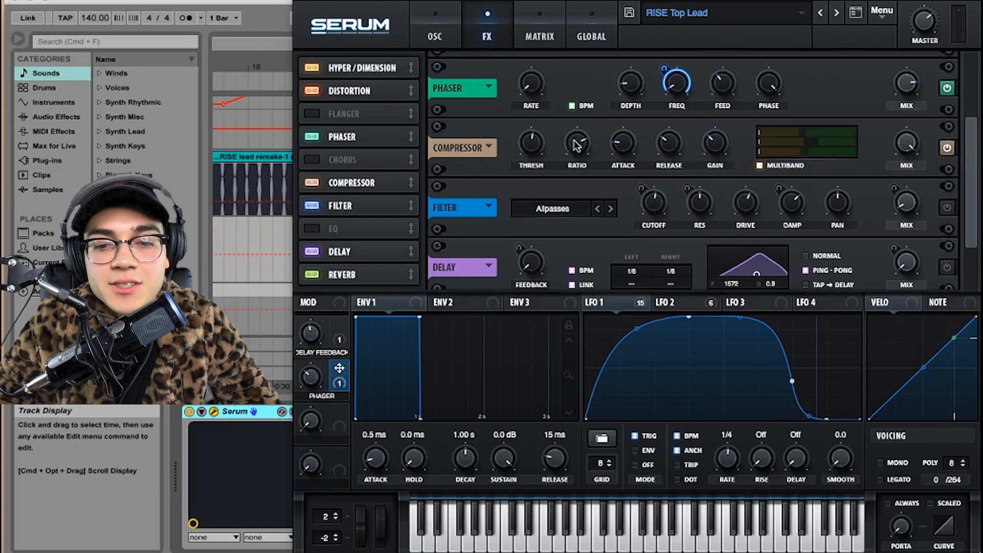
mouse_move(577, 146)
mouse_move(623, 147)
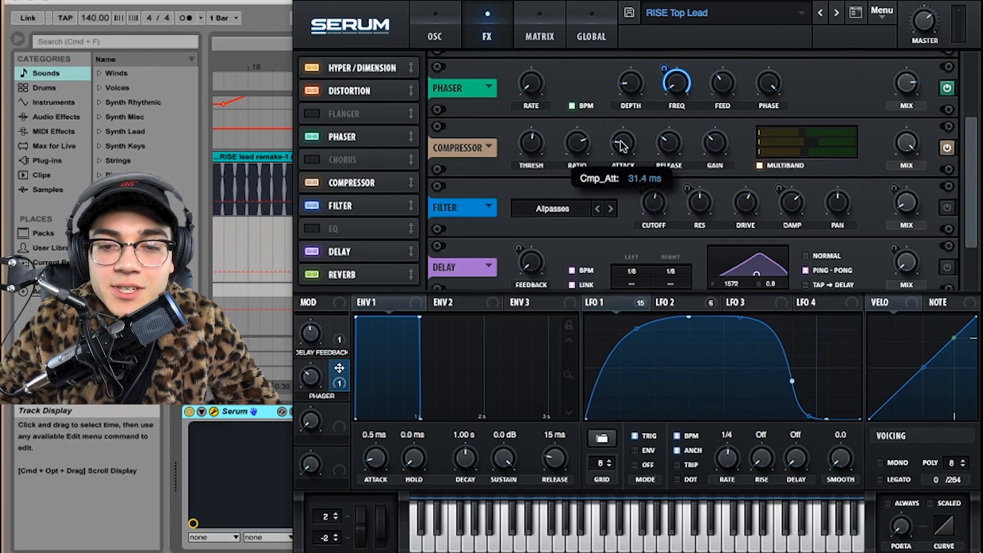
drag(623, 147, 623, 156)
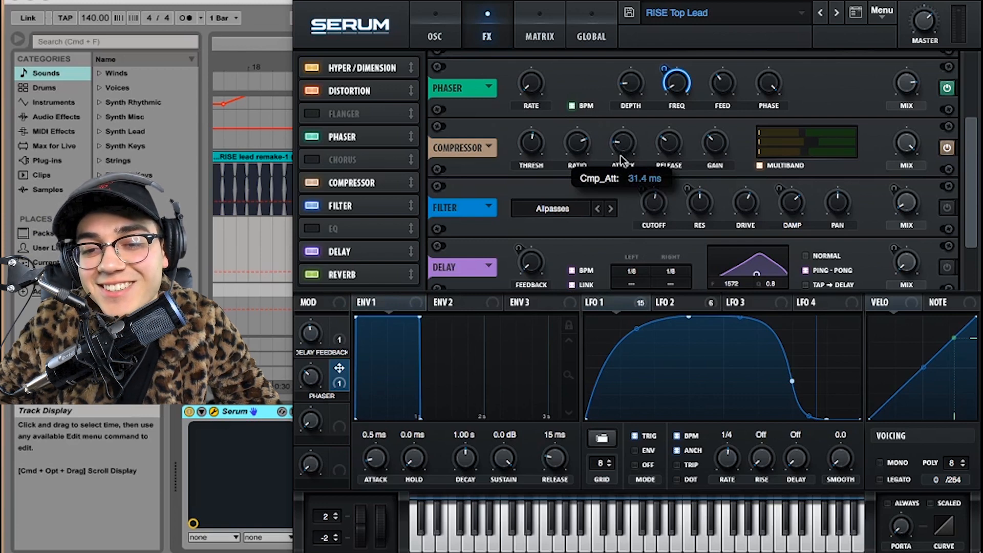
drag(621, 156, 622, 152)
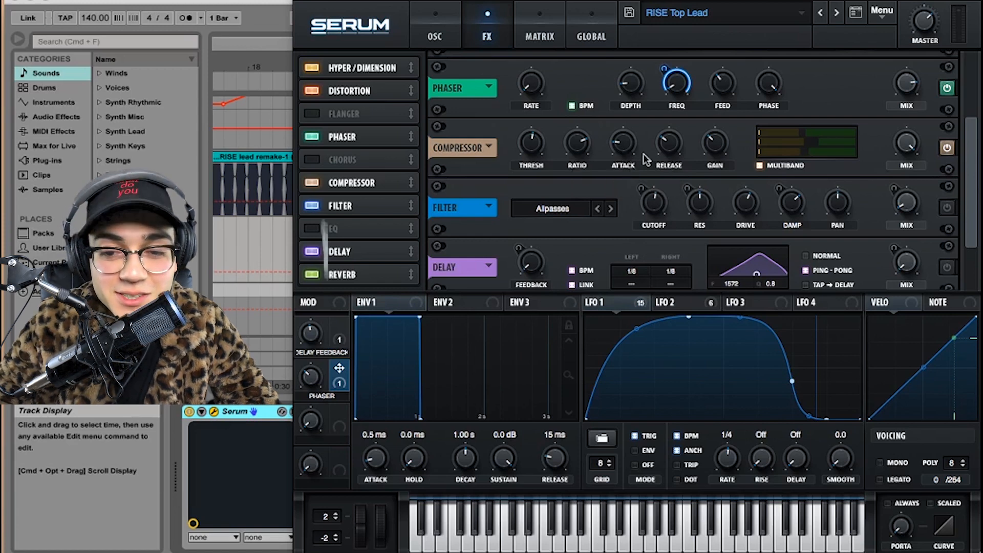
mouse_move(676, 144)
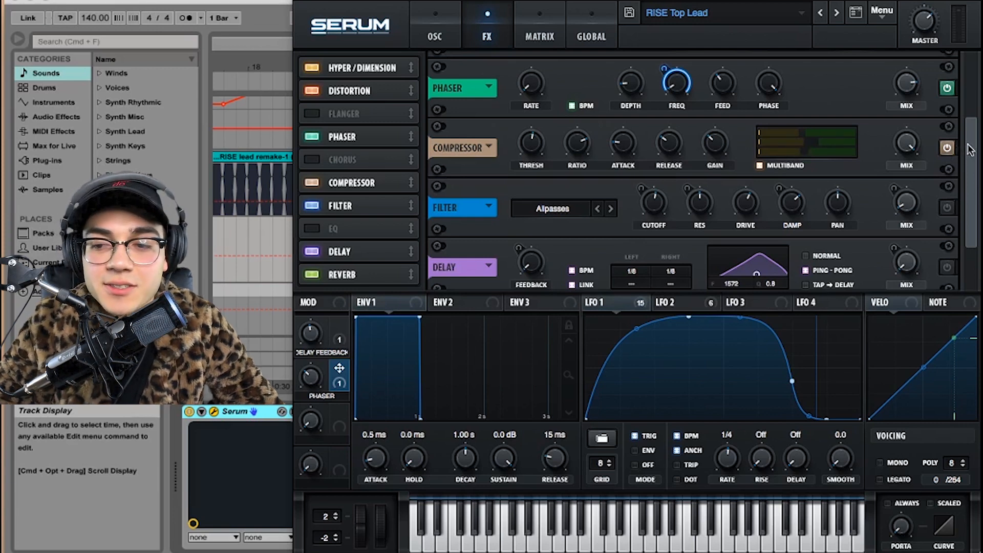
Turn on the filter effect and check its type among the Misc filters, keeping Allpasses.
drag(975, 149, 975, 187)
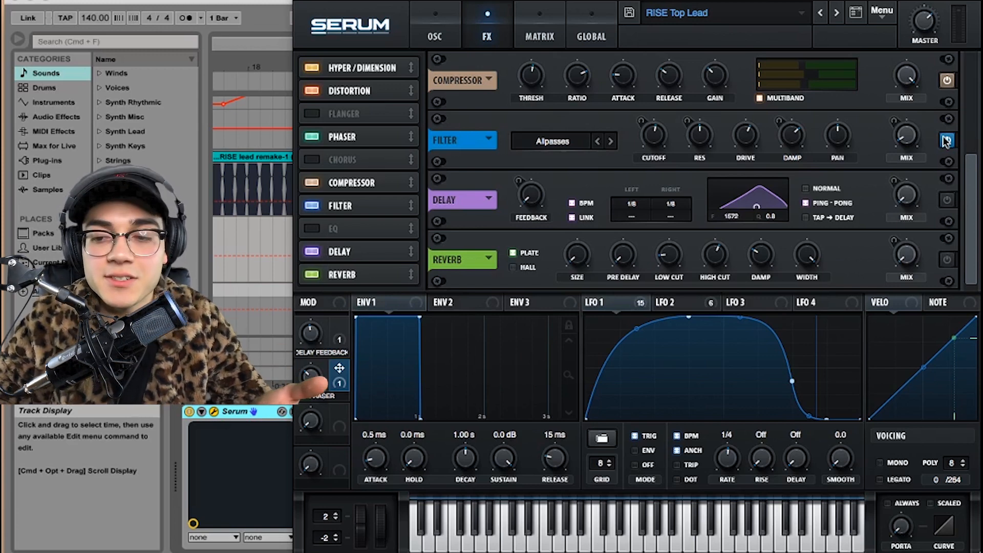
click(554, 141)
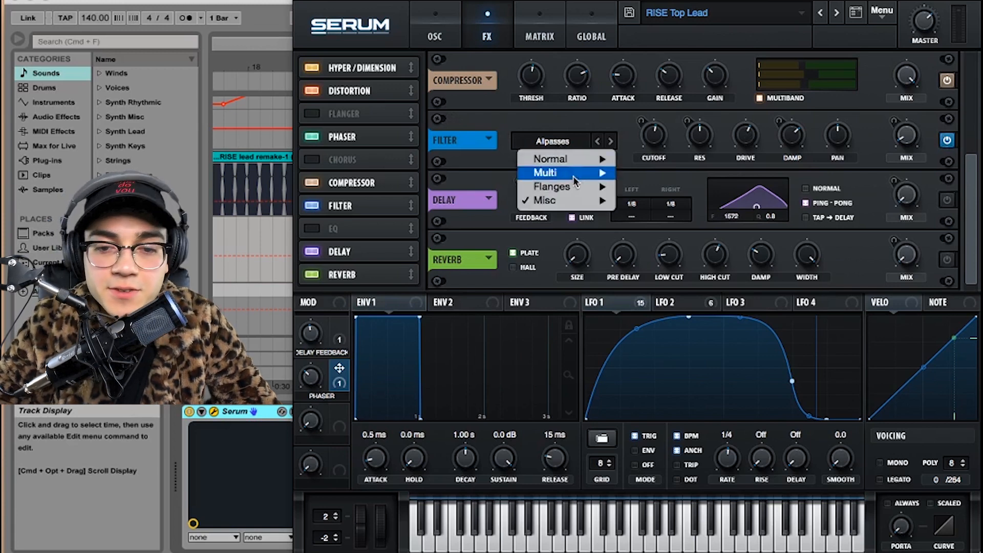
mouse_move(573, 188)
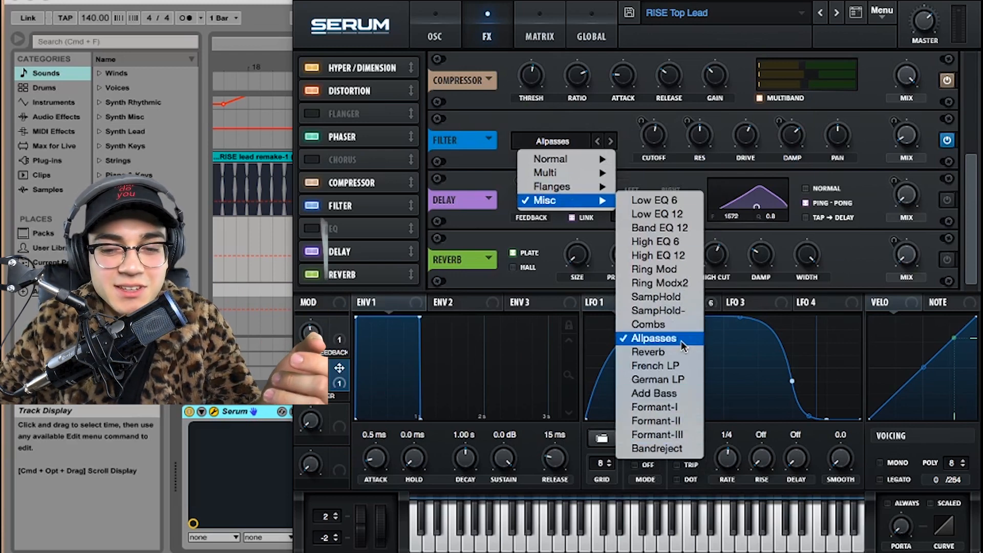
click(881, 162)
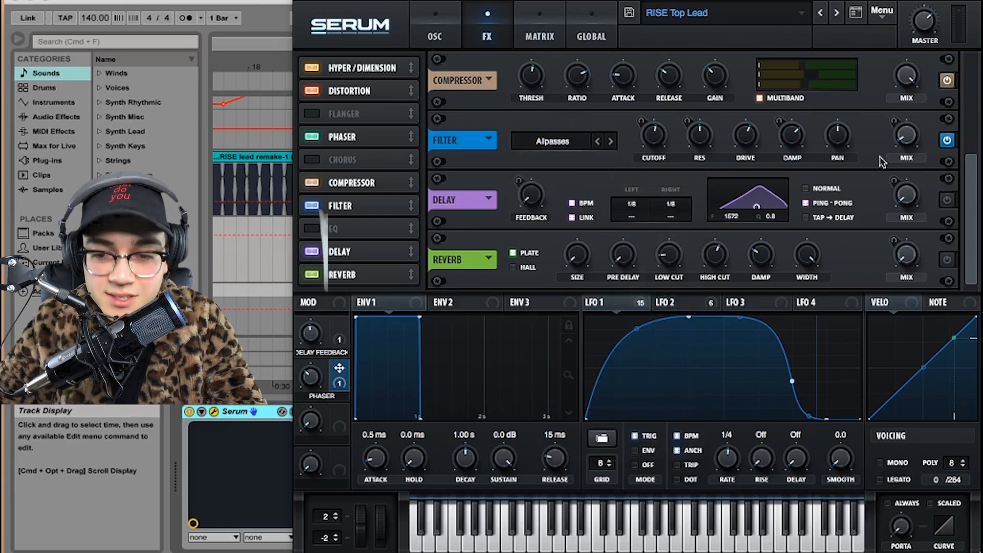
Compare LFO 2 and LFO 1 to find which modulates the filter's mix and damp, and play the patch.
click(688, 303)
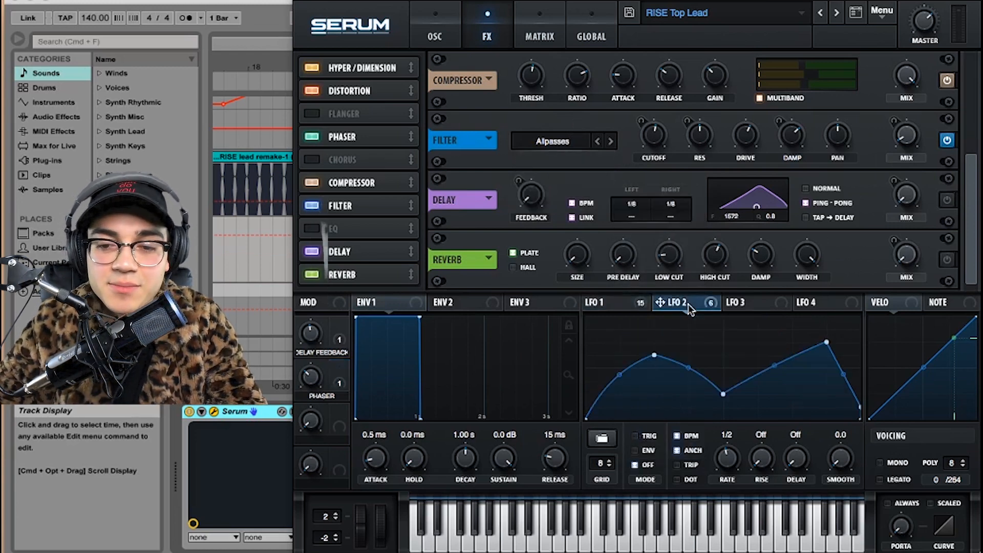
click(604, 307)
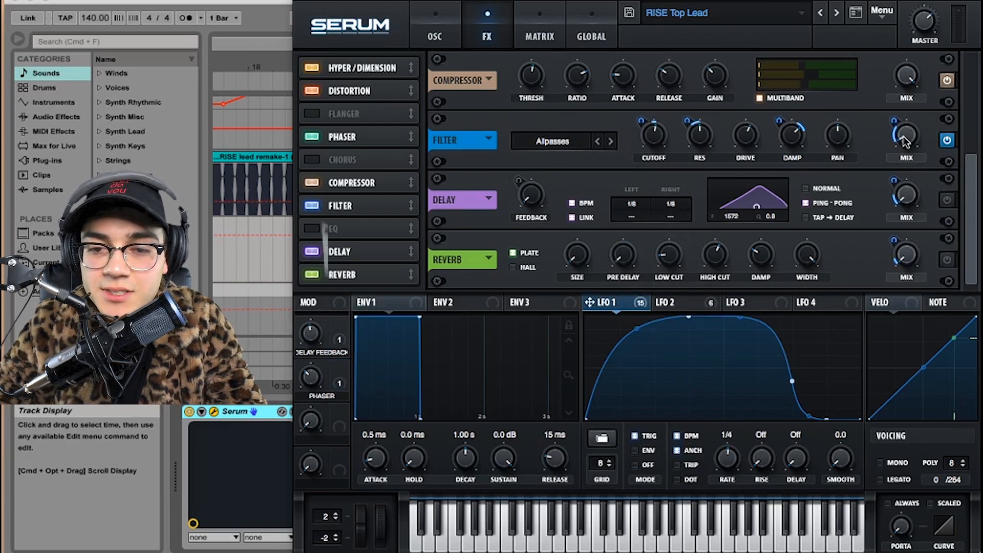
mouse_move(907, 137)
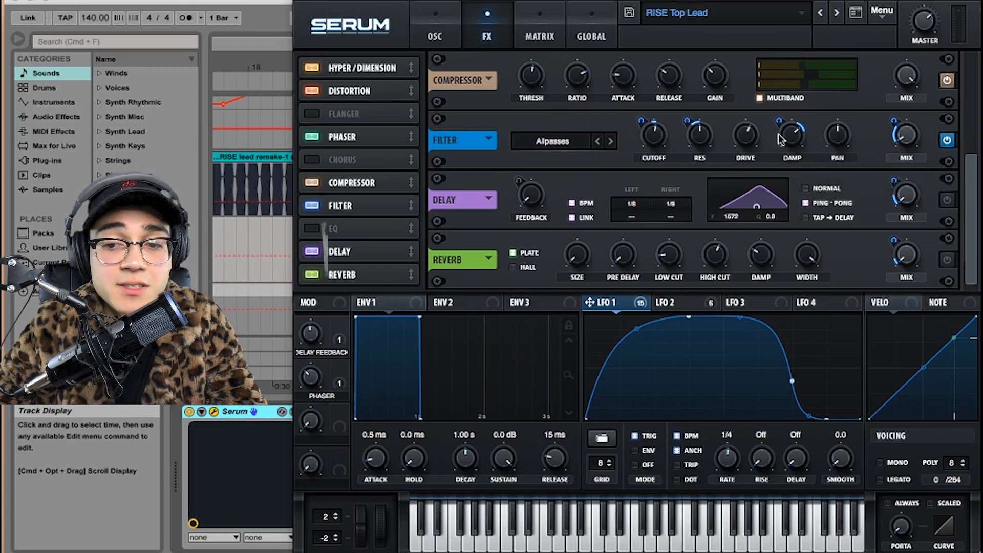
mouse_move(792, 136)
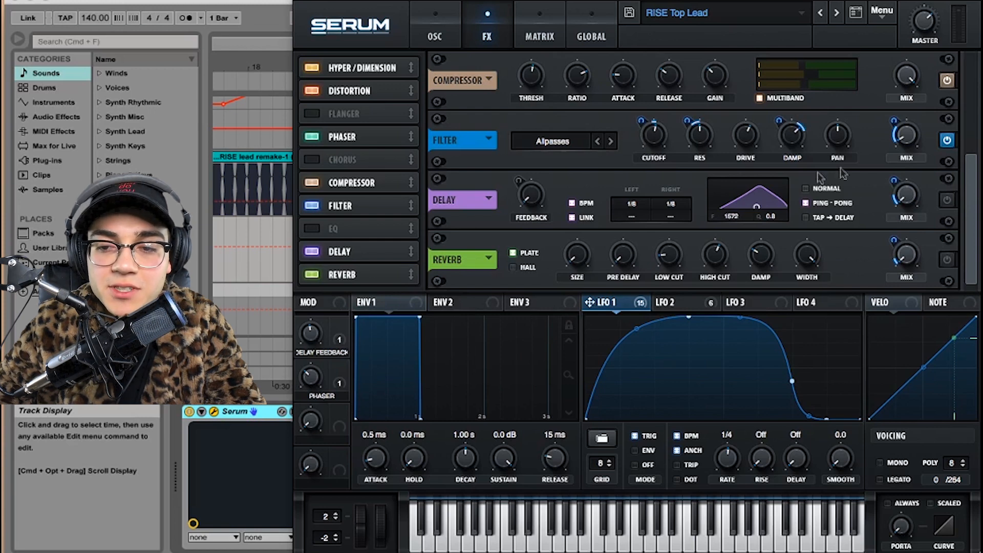
key(space)
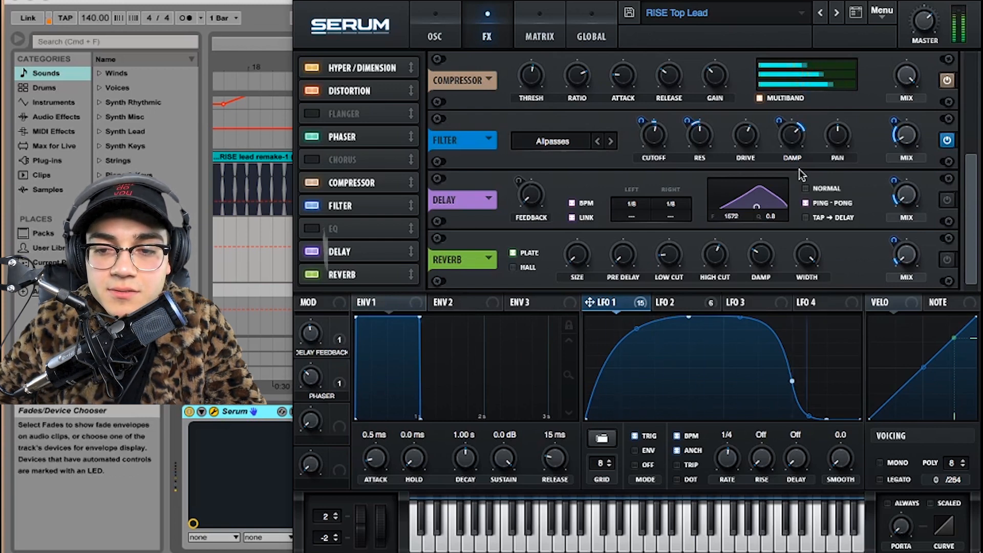
key(space)
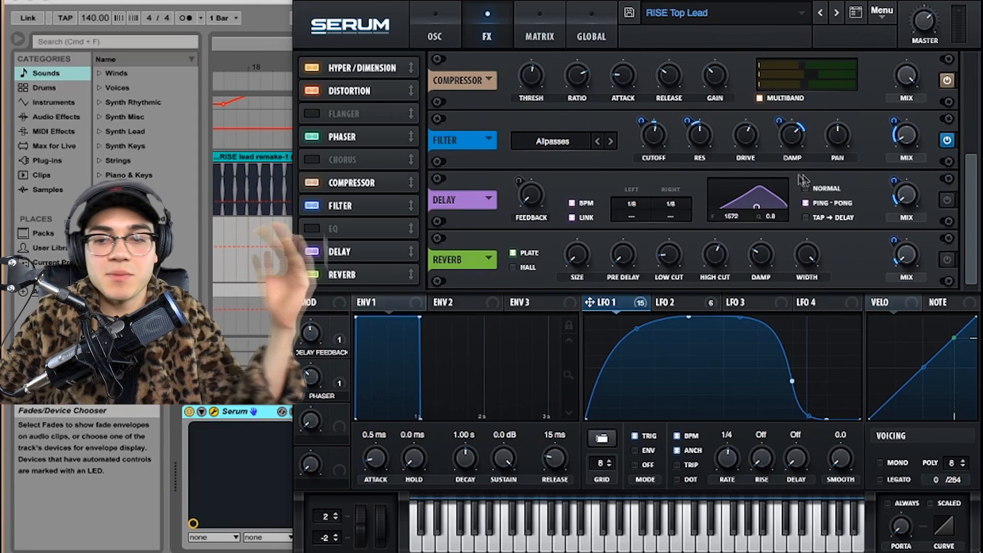
Examine the filter's resonance and cutoff settings along with their LFO 1 modulation.
mouse_move(699, 136)
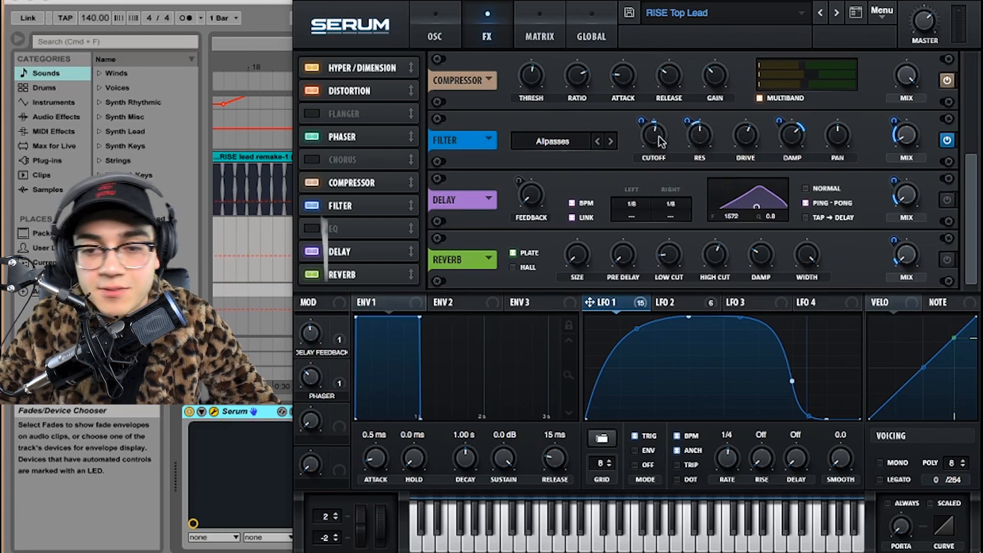
mouse_move(659, 137)
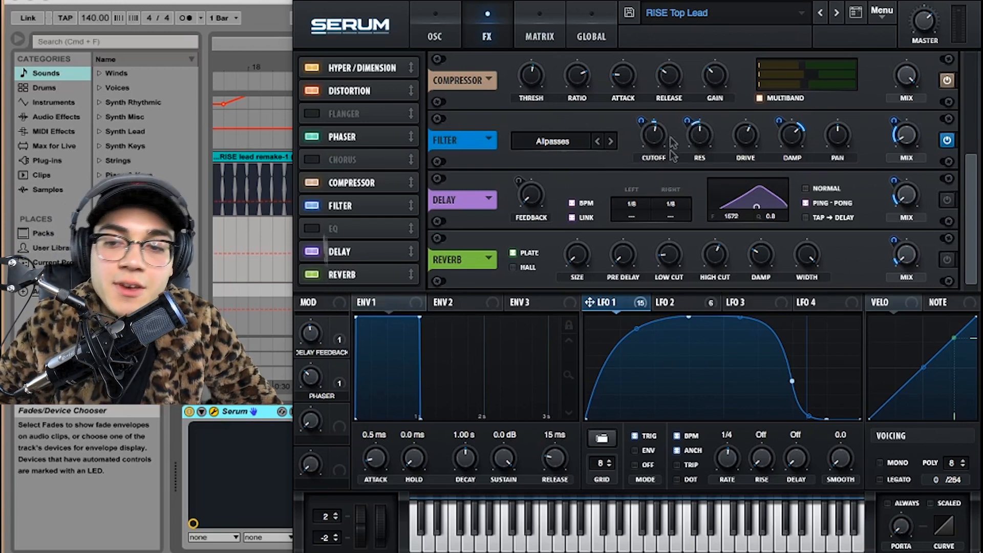
mouse_move(654, 147)
mouse_down()
mouse_move(657, 197)
mouse_move(663, 99)
mouse_move(660, 185)
mouse_move(660, 135)
mouse_up()
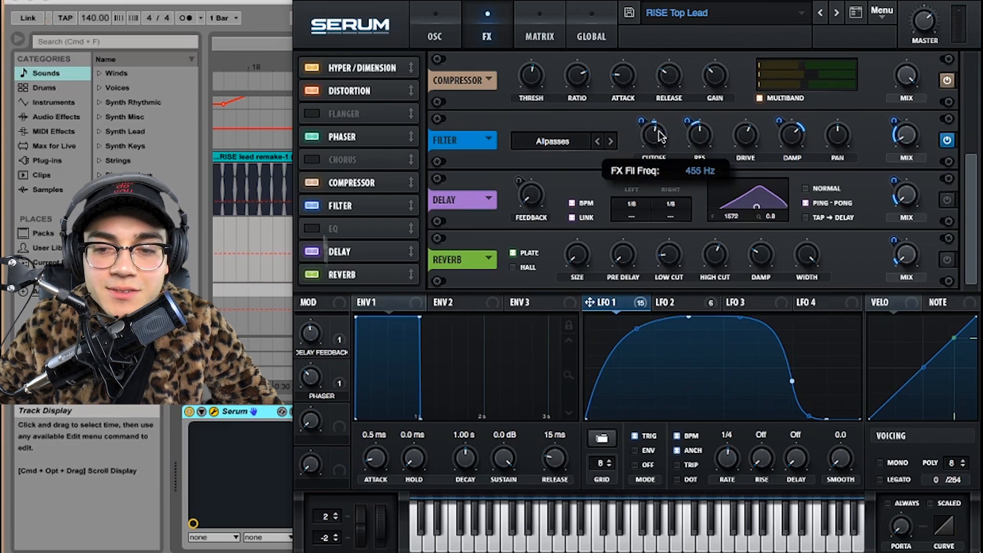
drag(662, 137, 663, 137)
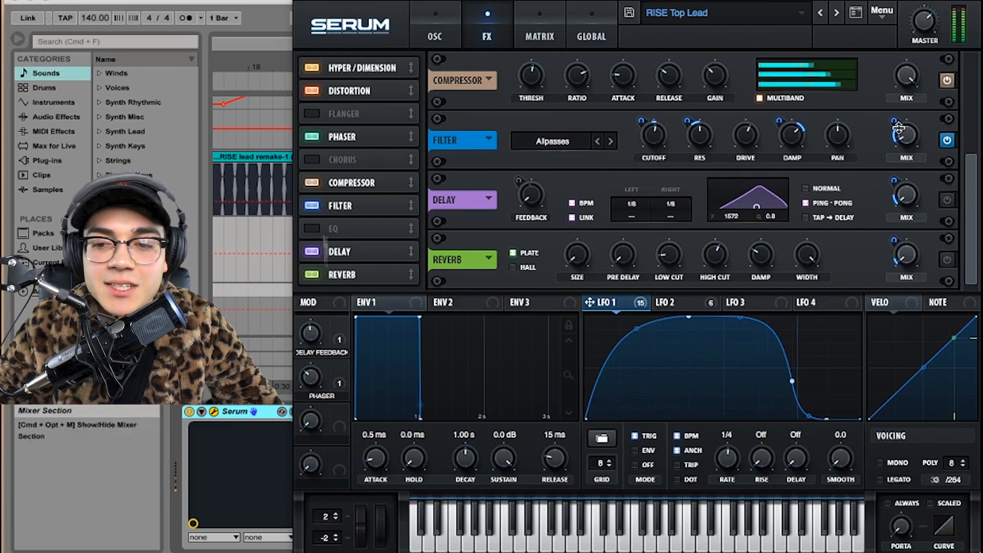
Audition LFO 1's modulation of the filter mix at about 95, turn it back down, and replay the patch.
drag(899, 127, 904, 76)
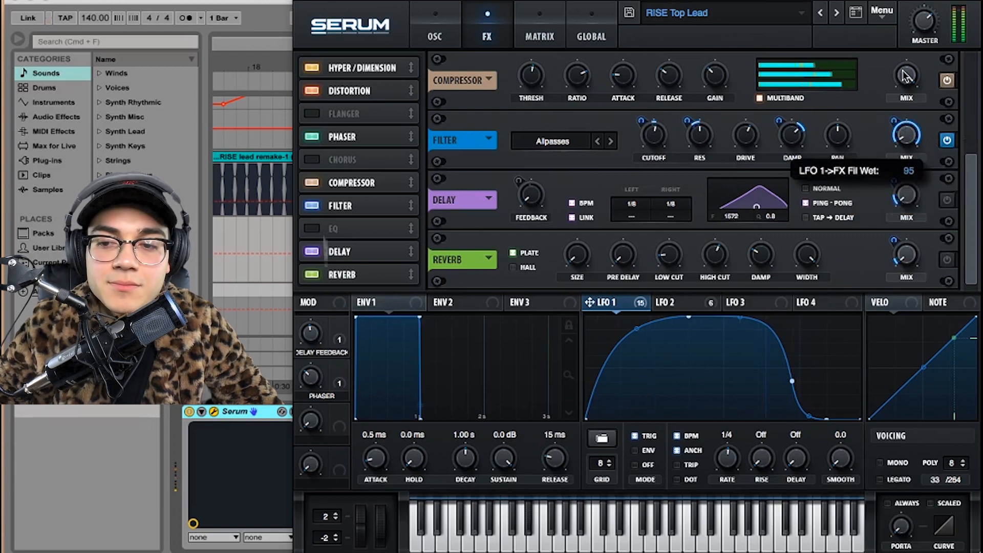
drag(904, 70, 903, 72)
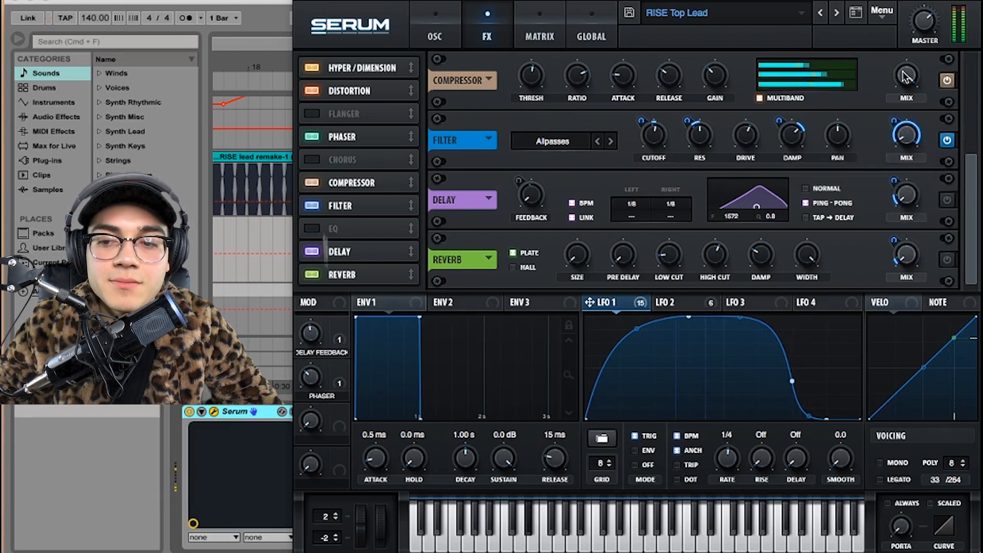
key(space)
drag(895, 122, 902, 182)
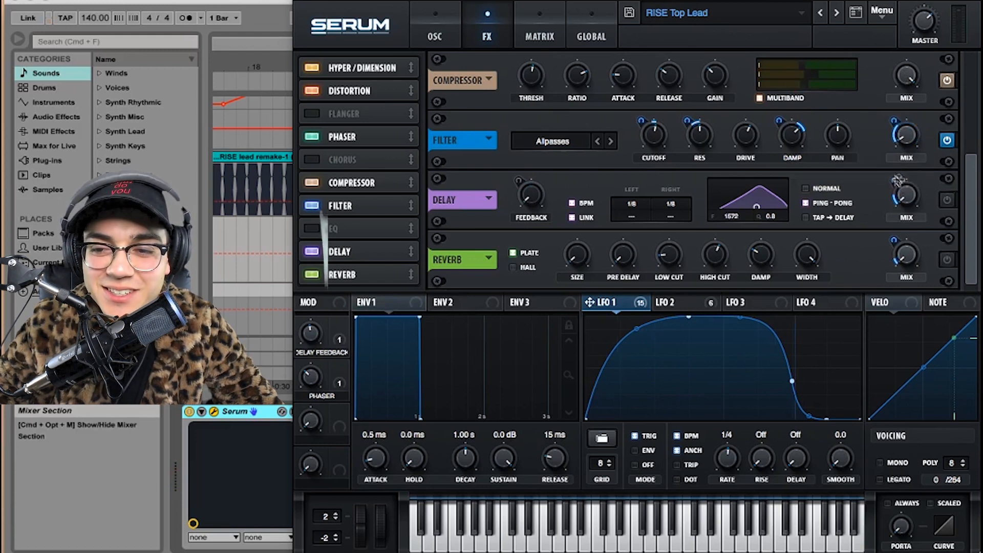
key(space)
key(space)
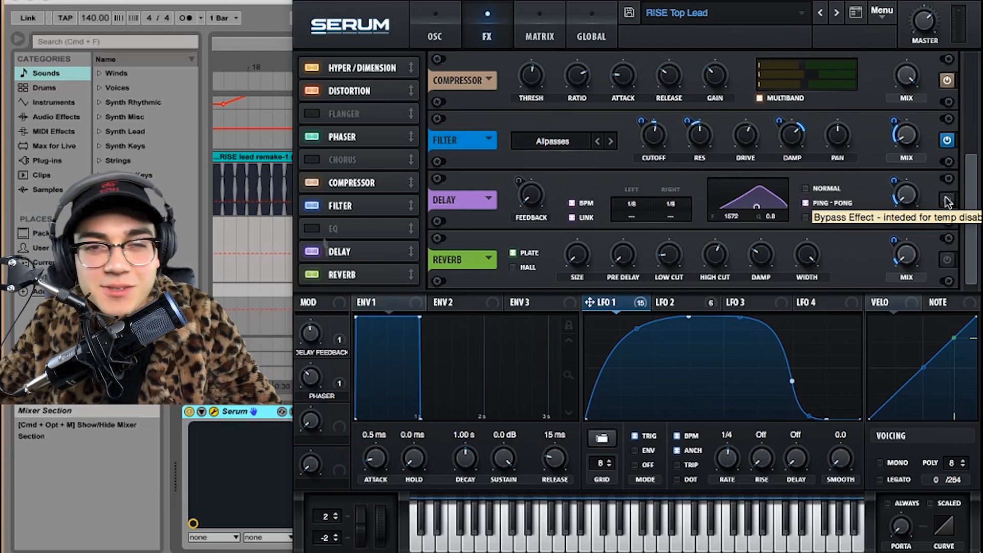
Turn on the delay, audition LFO 1's modulation of its mix at about 79, and turn that amount back down.
click(947, 201)
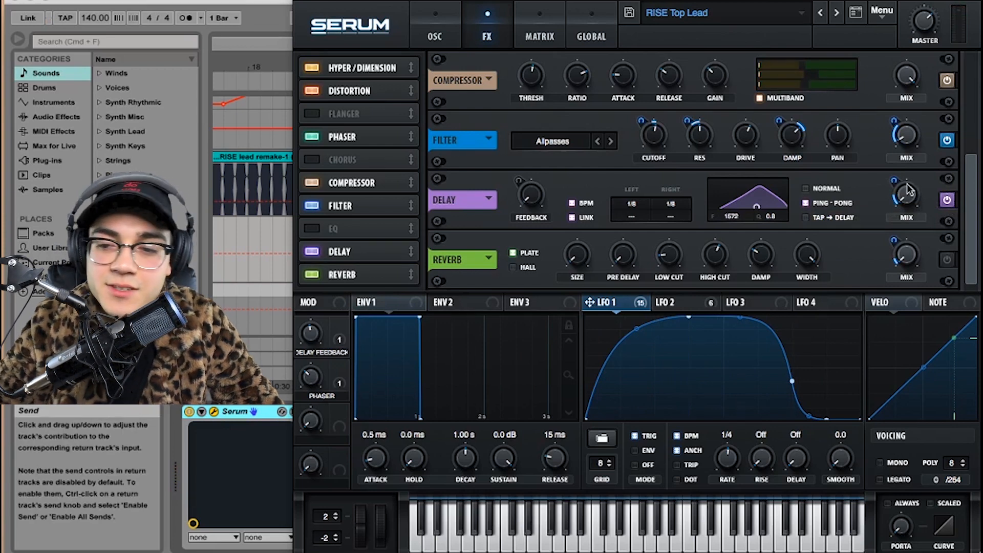
drag(894, 183, 894, 129)
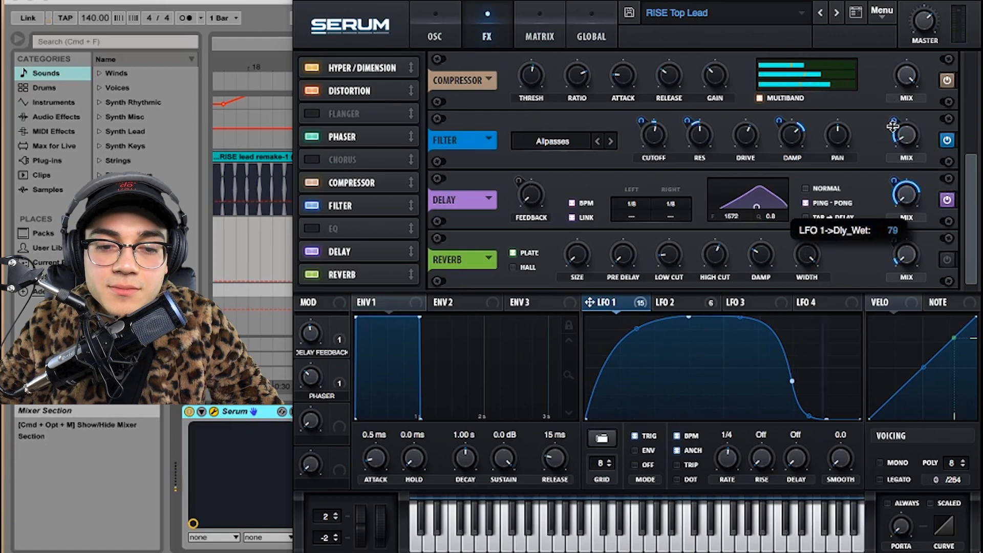
drag(893, 128, 890, 174)
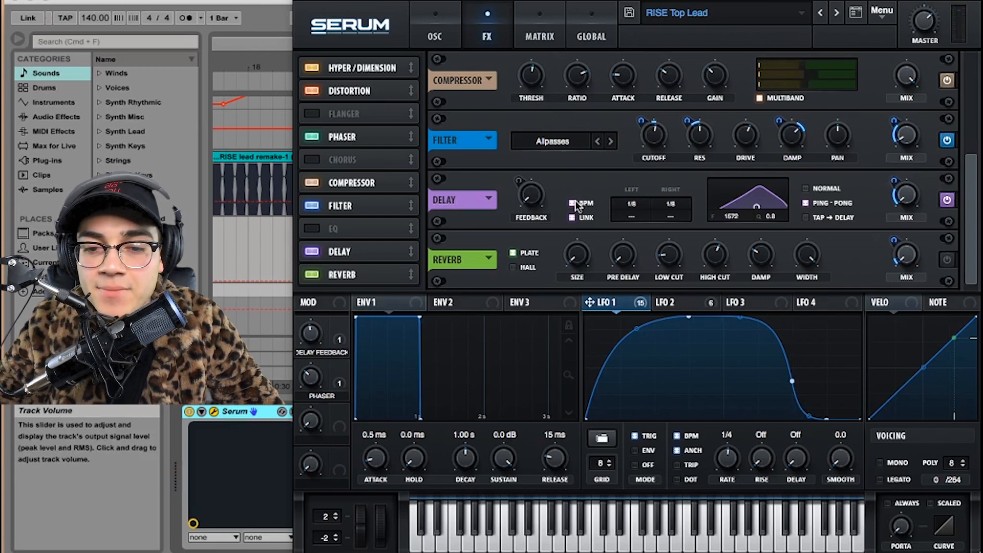
Check the delay's times, lower its filter frequency to about 1166, and check its feedback.
click(631, 206)
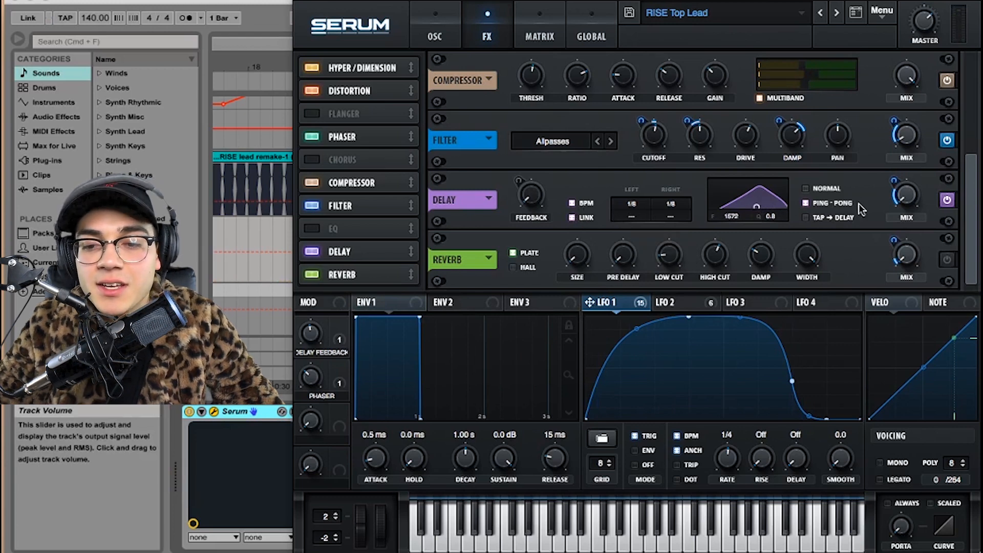
mouse_move(755, 204)
mouse_down()
mouse_move(747, 196)
mouse_move(753, 209)
mouse_up()
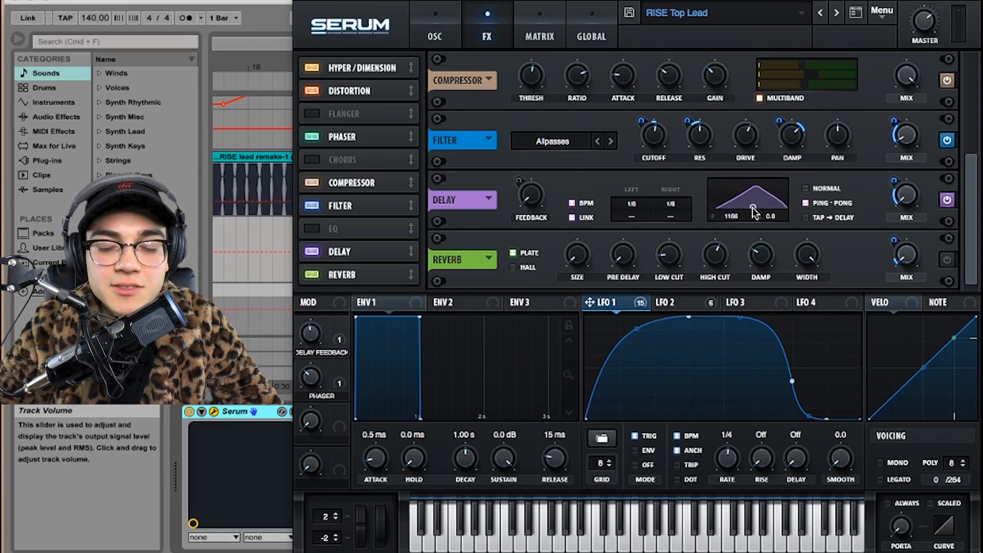
mouse_move(538, 198)
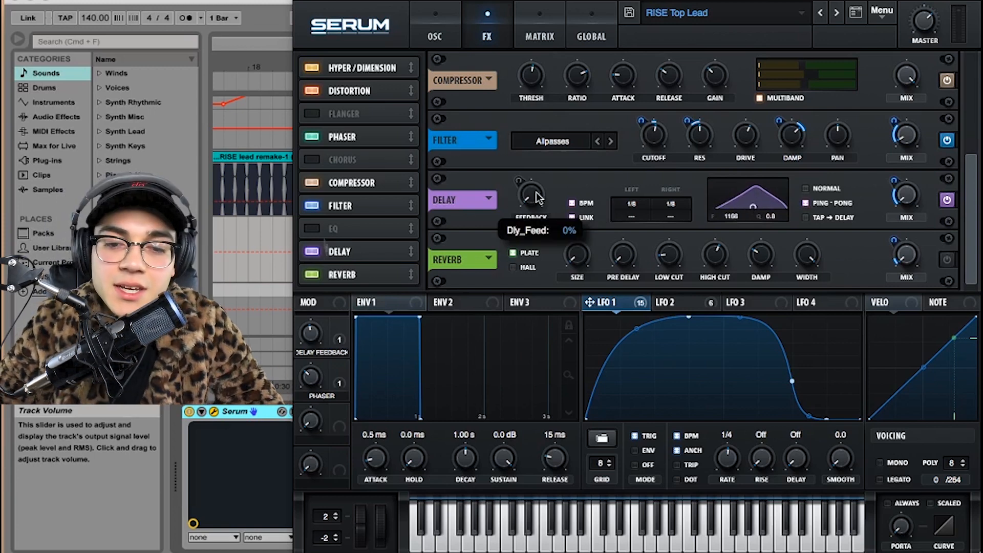
Check the Delay Feedback macro's assignment to the delay's feedback and try adjusting the macro.
click(338, 336)
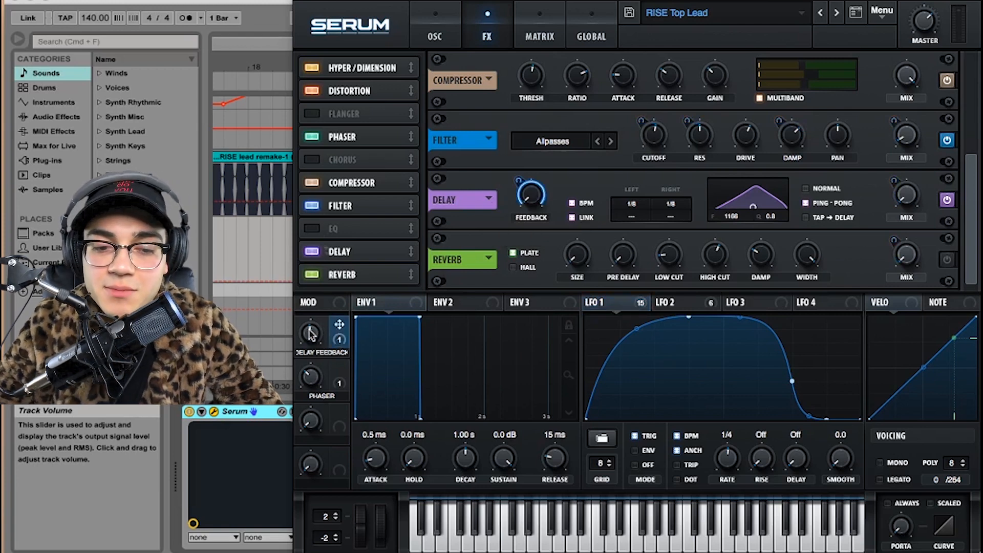
mouse_move(311, 333)
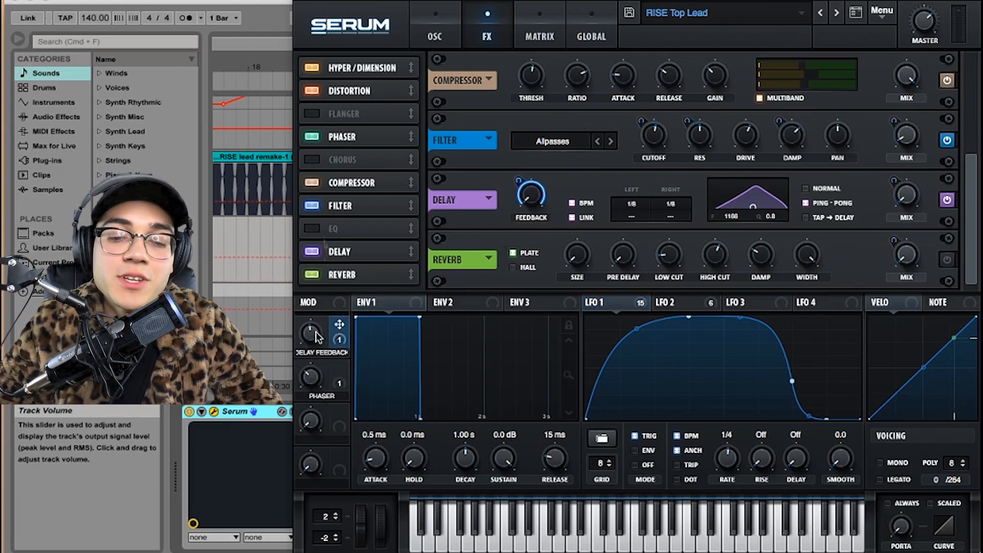
mouse_move(524, 180)
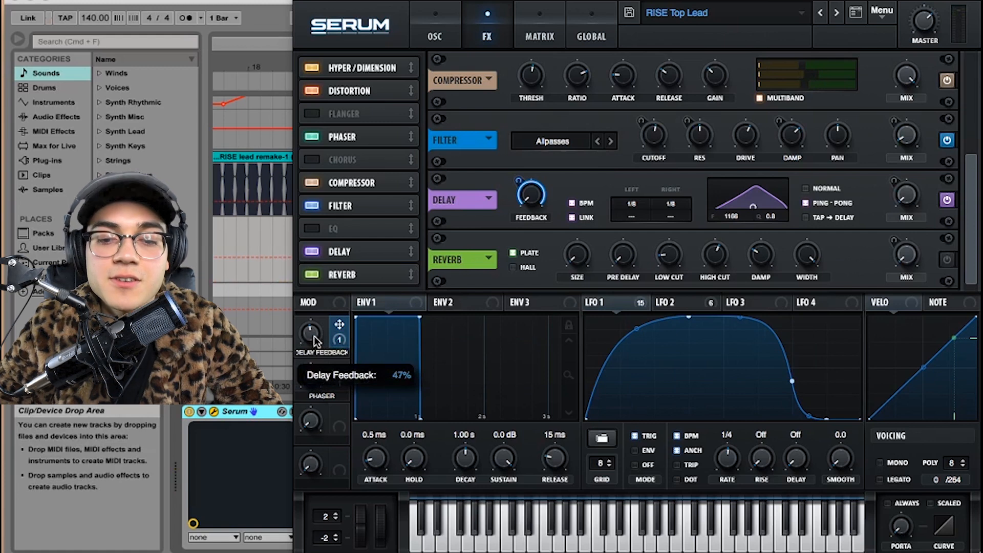
drag(314, 336, 325, 355)
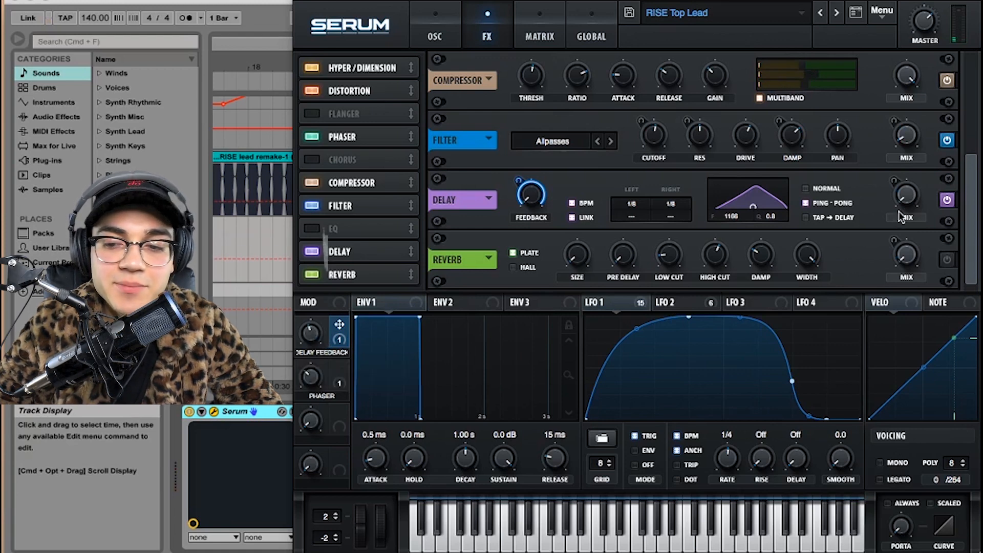
Audition the Delay Feedback macro with LFO 1's delay mix amount raised, turn that amount back down, and replay the patch.
drag(900, 182, 896, 123)
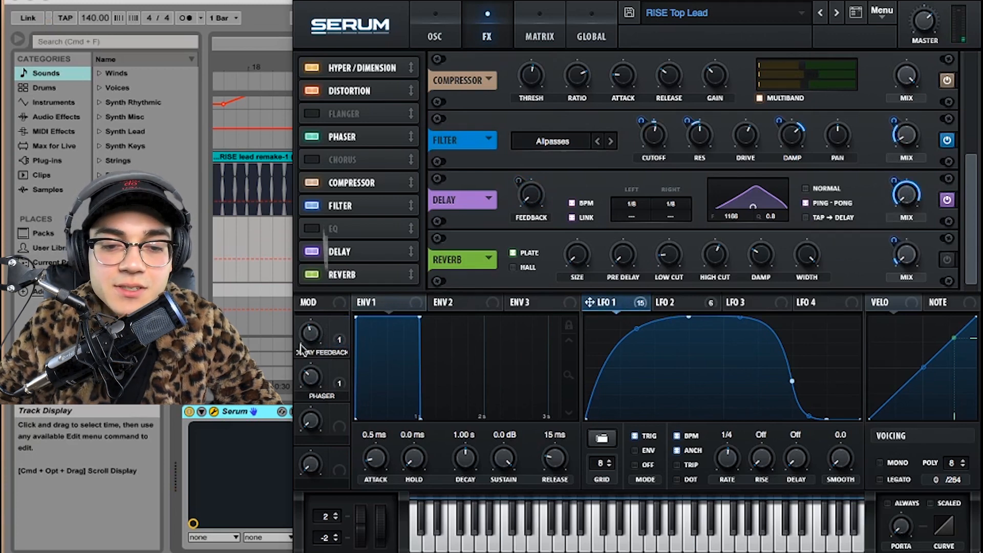
drag(311, 336, 319, 380)
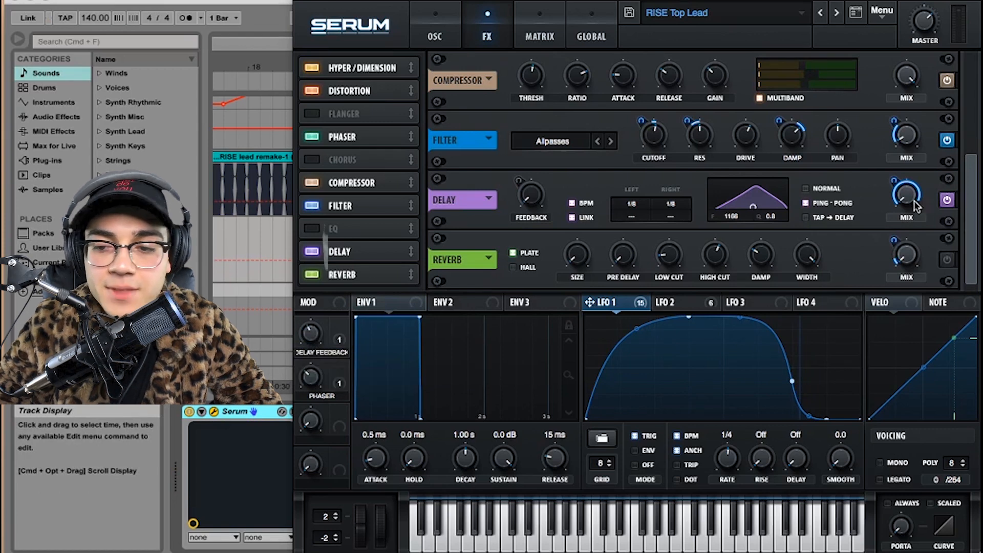
drag(894, 182, 896, 242)
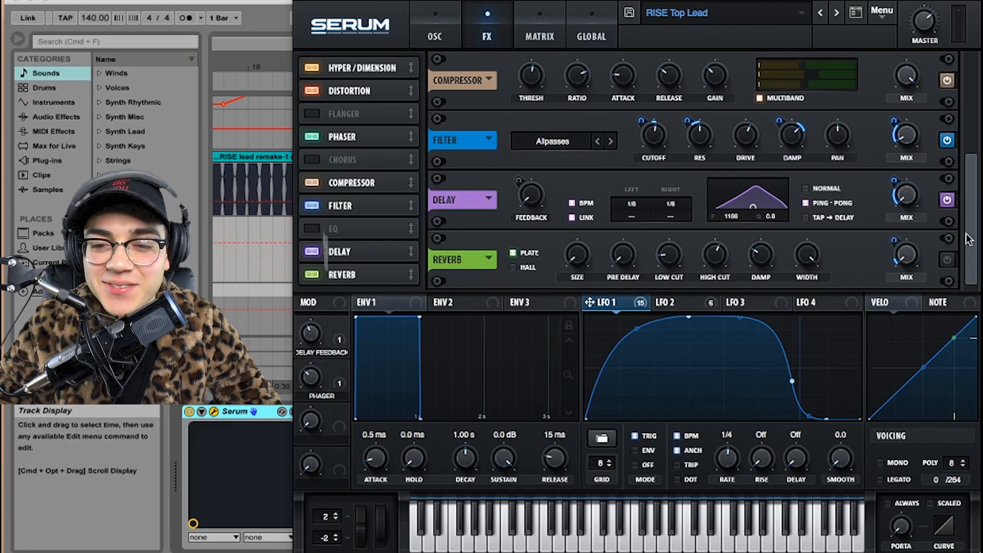
key(space)
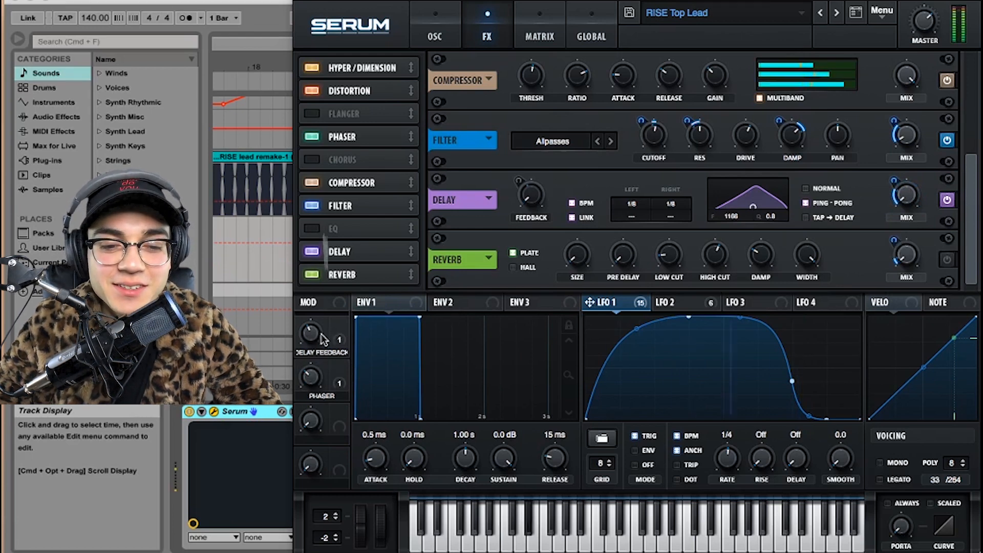
mouse_move(316, 336)
key(space)
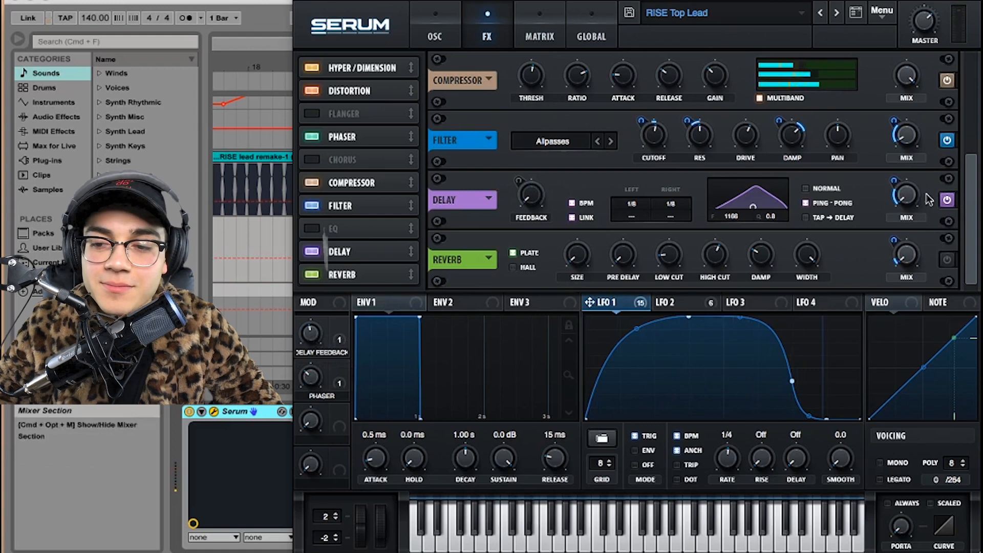
Turn on the reverb and check its type, size, pre-delay, low and high cut, damp, width and mix.
click(948, 262)
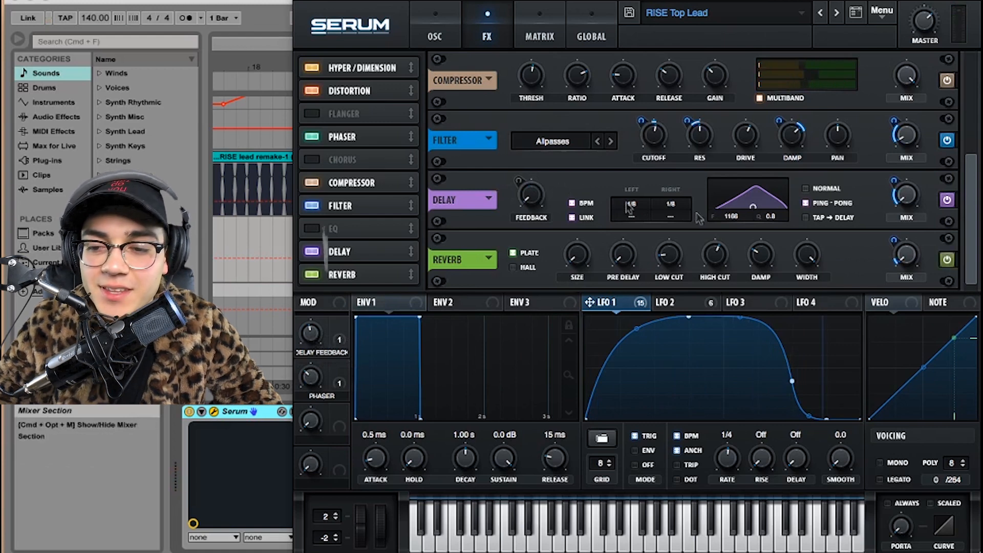
click(489, 259)
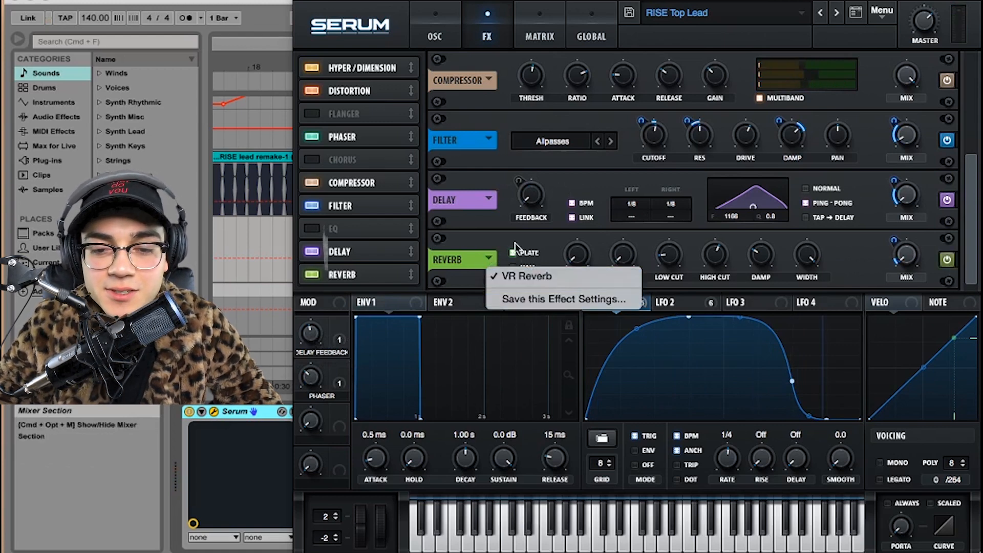
click(496, 229)
mouse_move(576, 251)
mouse_move(629, 260)
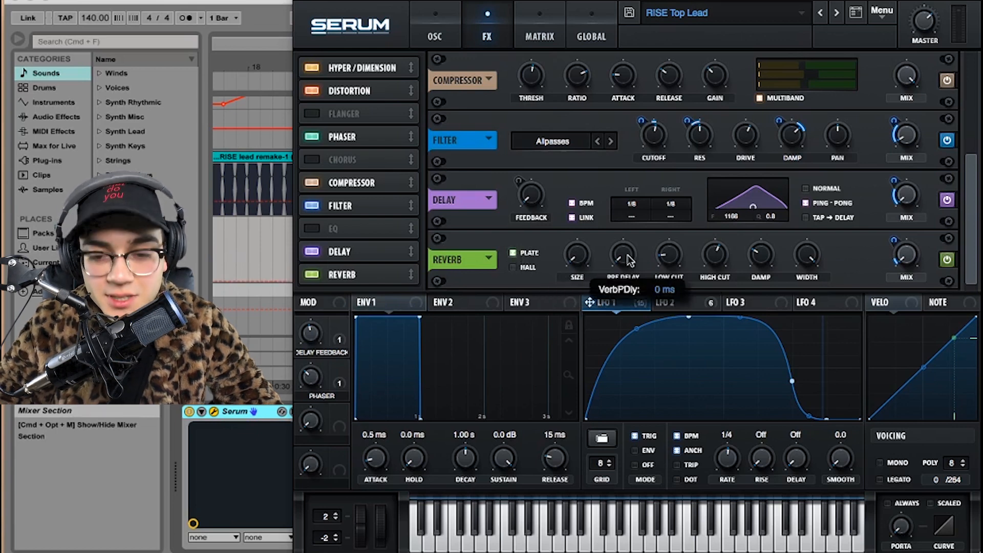
mouse_move(668, 256)
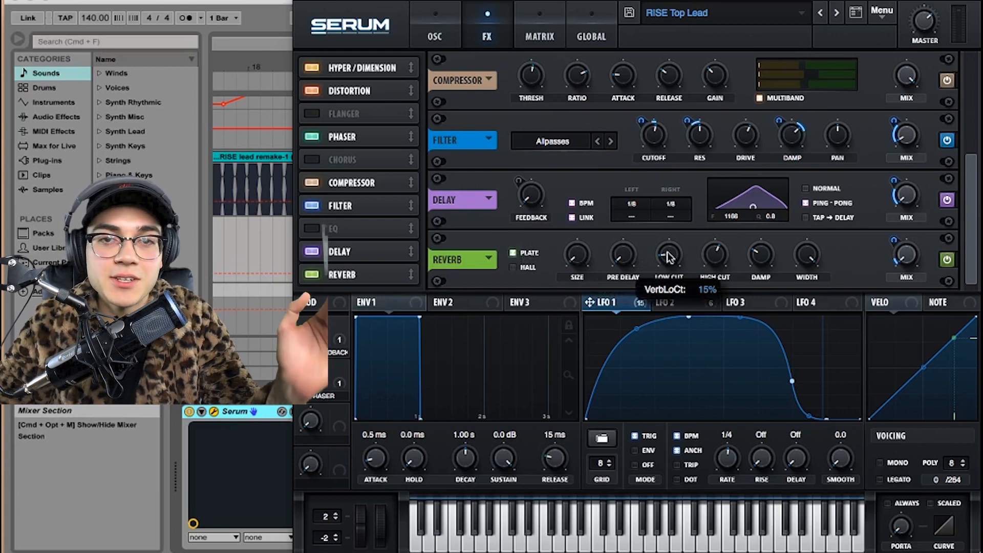
mouse_move(709, 256)
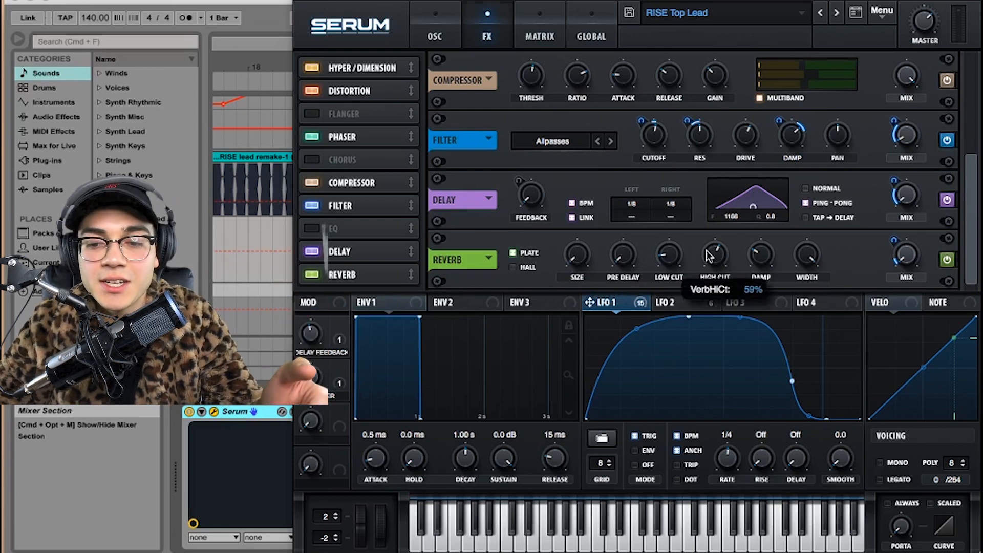
mouse_move(768, 254)
mouse_move(806, 256)
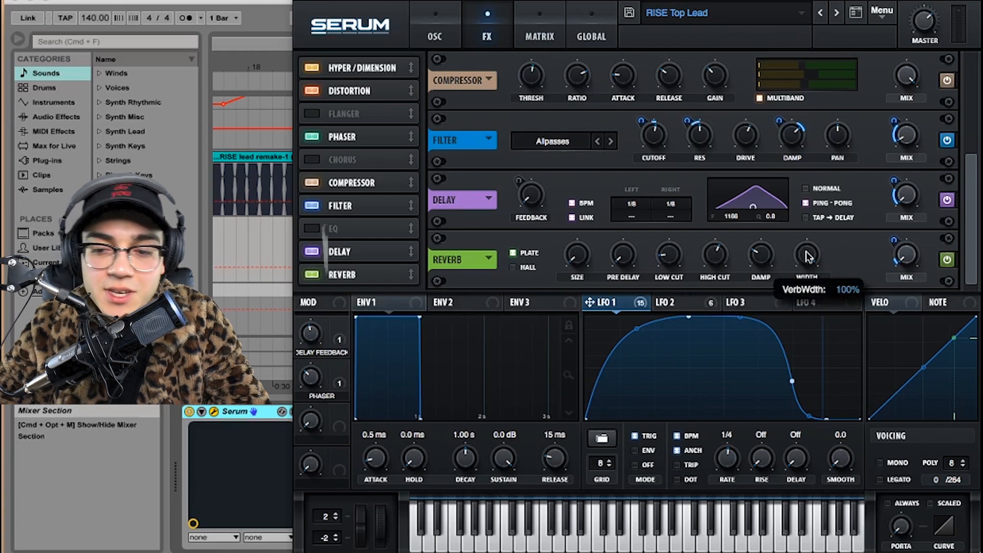
mouse_move(911, 259)
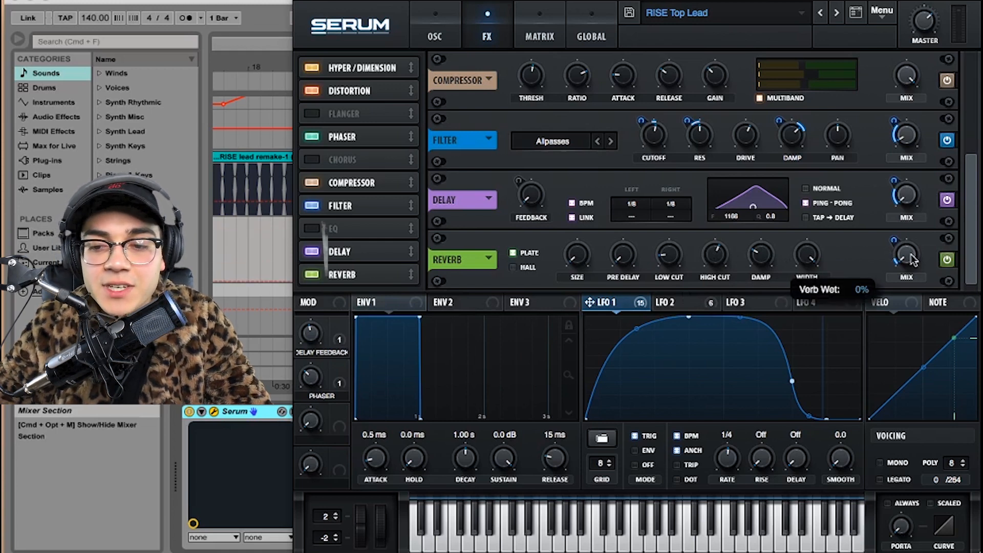
Audition LFO 1's modulation of the reverb mix at 70, and turn that amount back down to about 17.
mouse_move(631, 306)
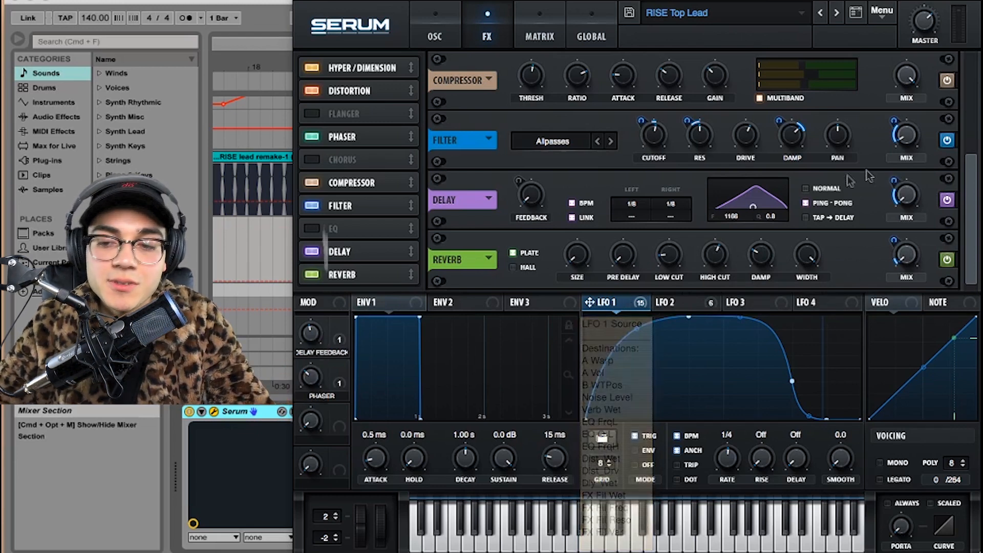
mouse_move(894, 238)
drag(894, 238, 896, 192)
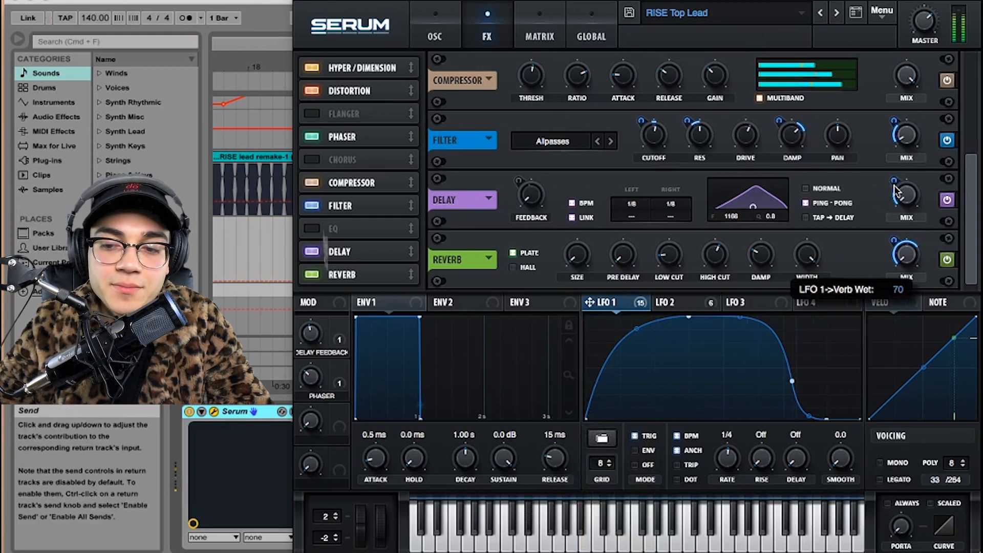
drag(896, 192, 891, 230)
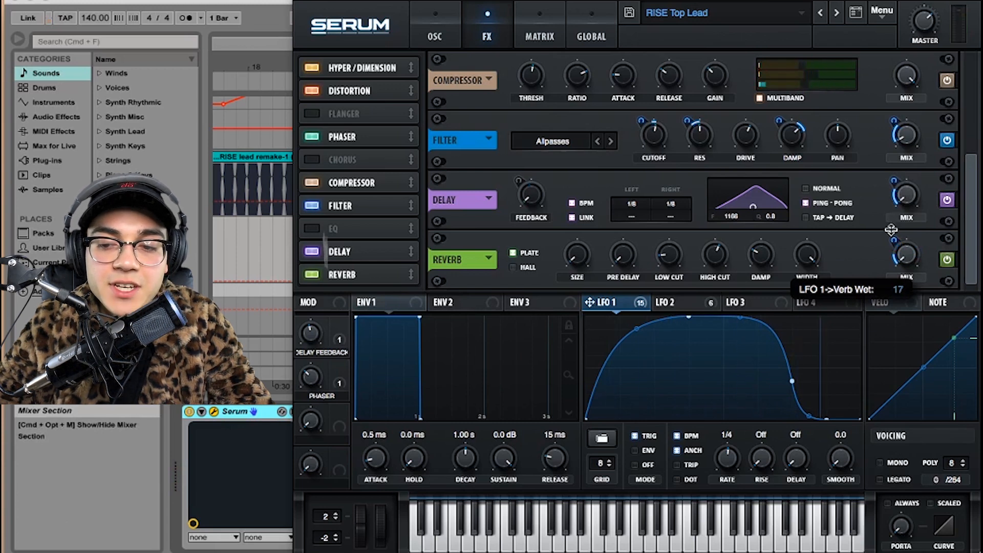
drag(891, 231, 891, 234)
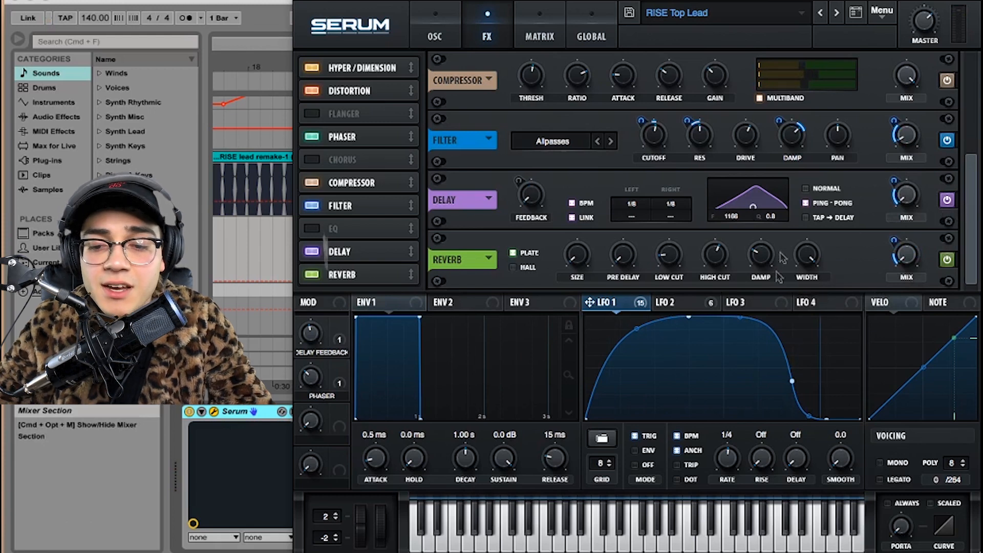
Examine the modulation matrix for the LFO 1, LFO 2 and Macro 1 routings and their amounts.
click(689, 304)
click(638, 301)
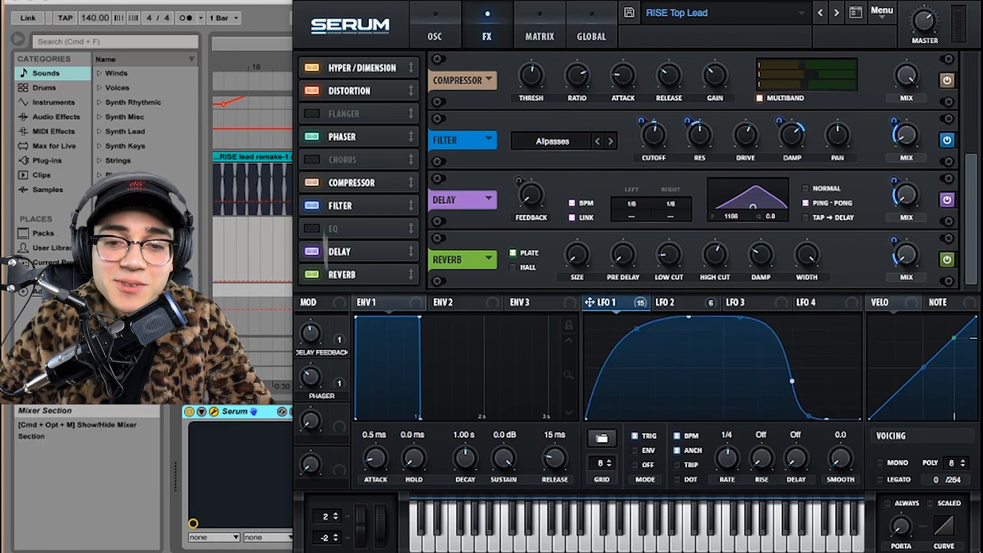
click(551, 32)
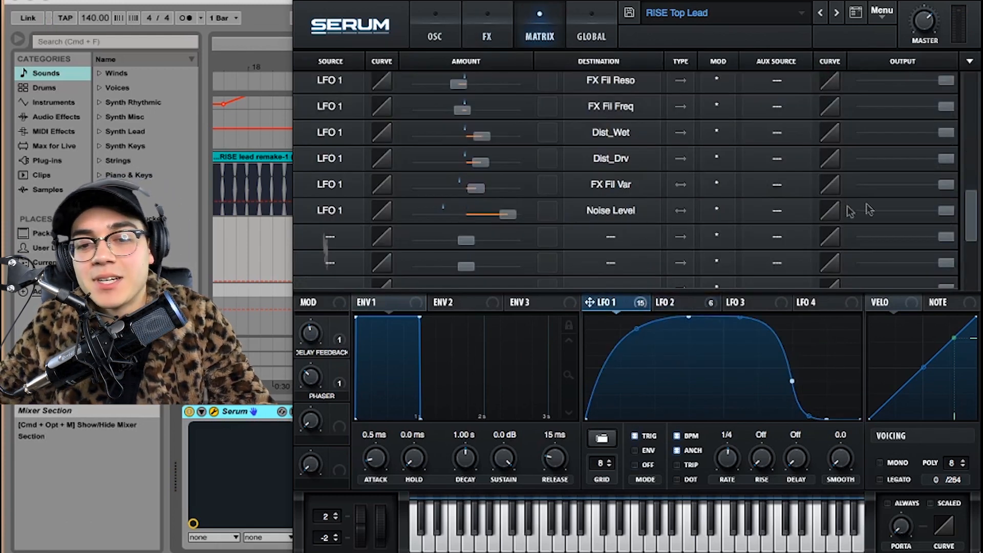
drag(971, 205, 961, 51)
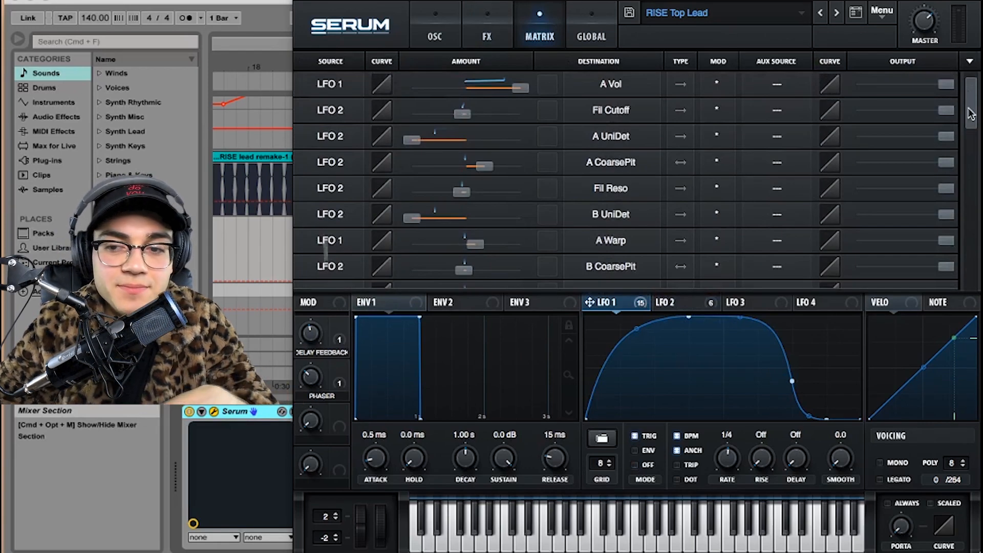
drag(971, 111, 972, 121)
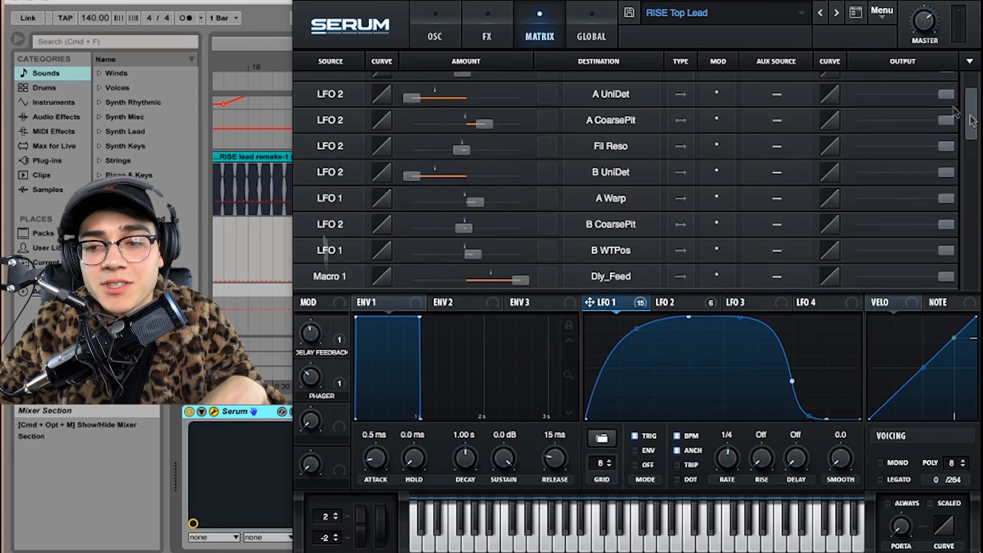
Set oscillator A's unison range to 16 semitones in the global settings, trying 5 for comparison.
click(593, 30)
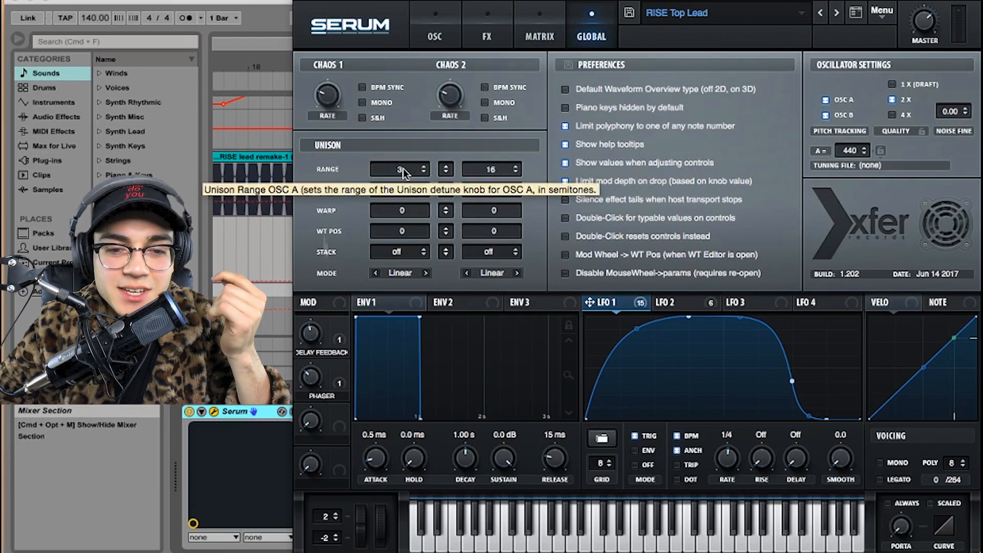
drag(403, 168, 428, 9)
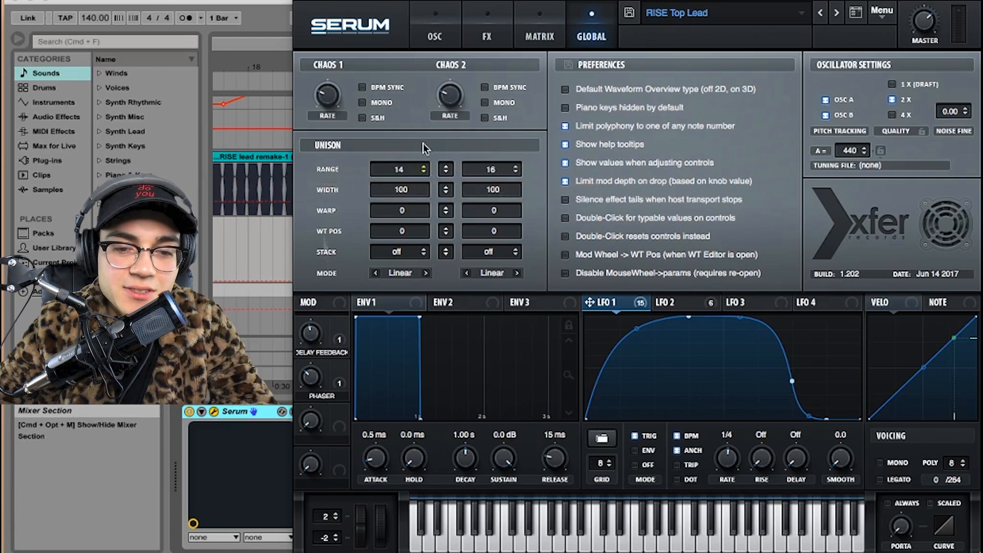
key(space)
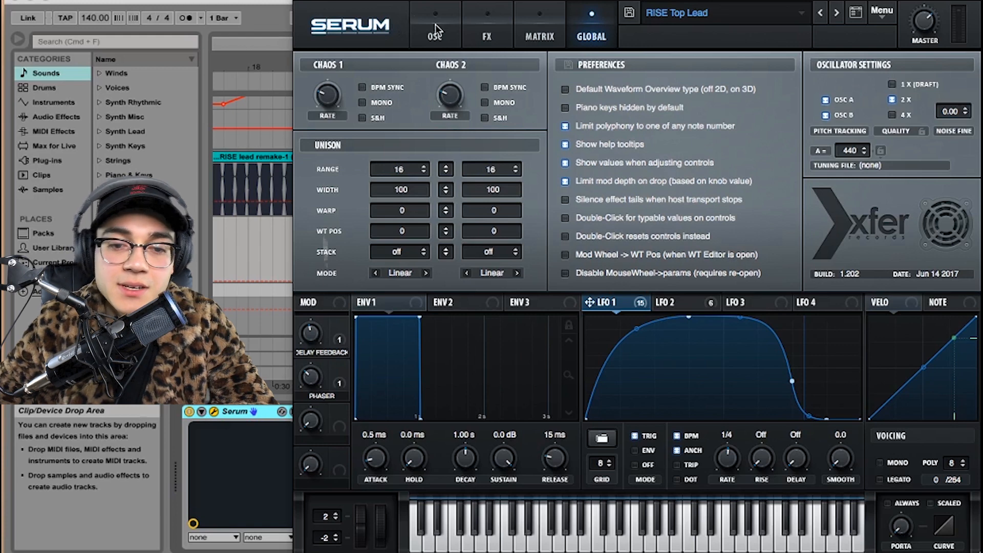
drag(401, 170, 403, 191)
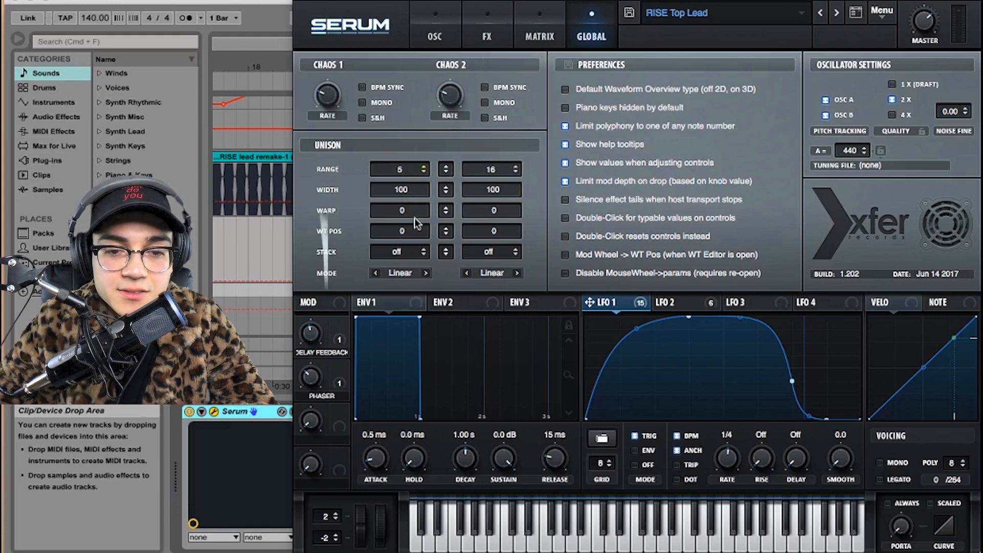
drag(417, 231, 430, 193)
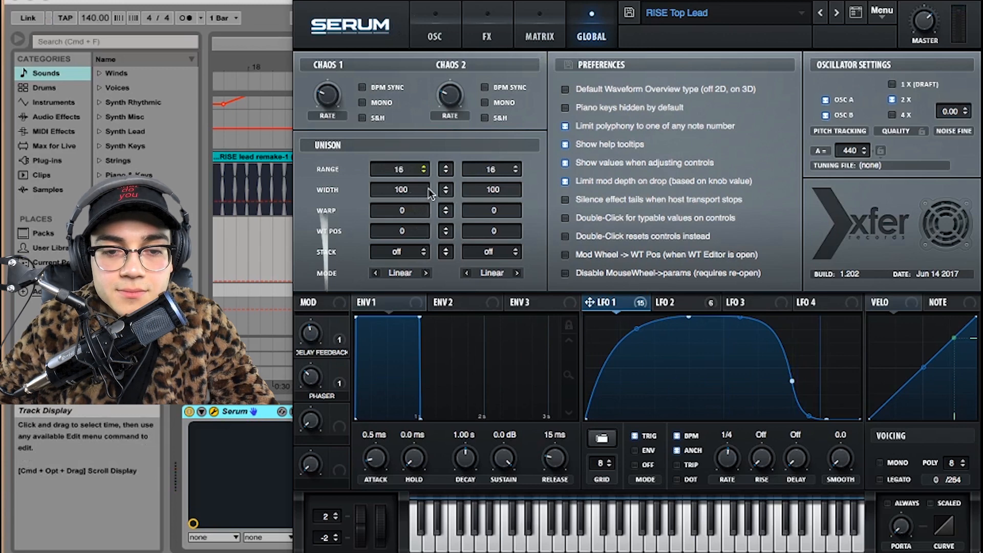
Review the patch's effects and oscillator settings once more, and close the synth window to return to the arrangement.
click(493, 22)
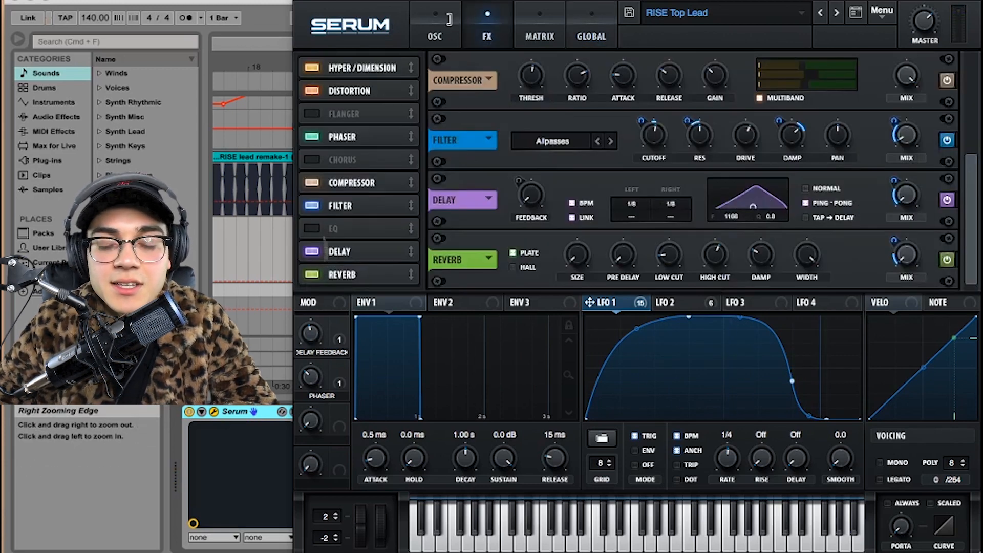
click(541, 29)
click(596, 36)
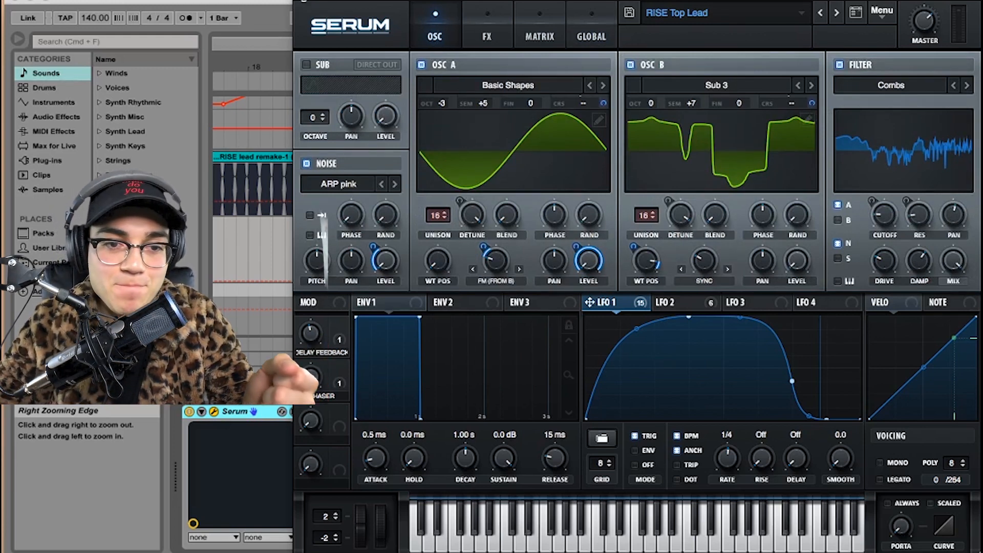
click(304, 2)
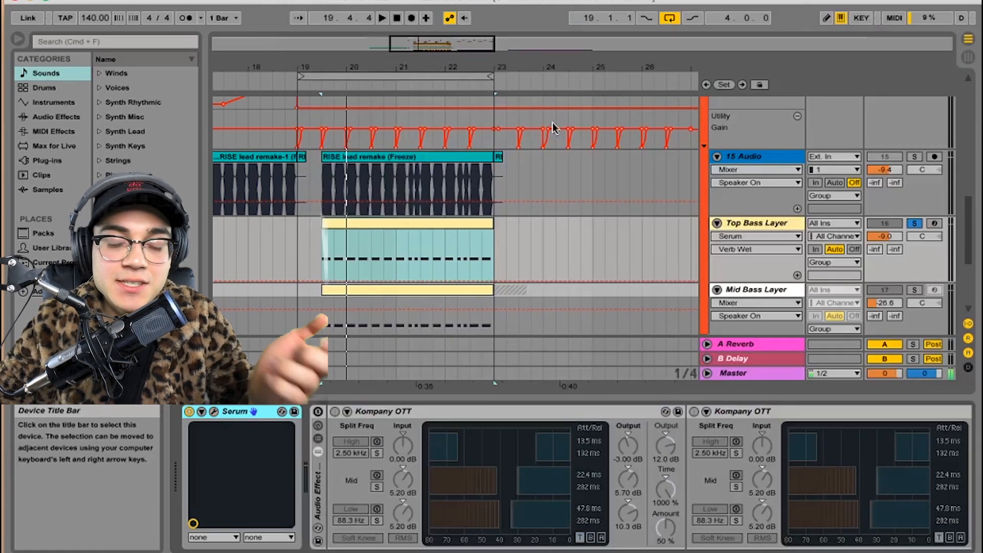
Turn on the Top Bass Layer's audio effect rack with the two Kompany OTT devices and play from the start of its clip.
scroll(348, 205, down, 4)
scroll(354, 208, up, 1)
click(323, 208)
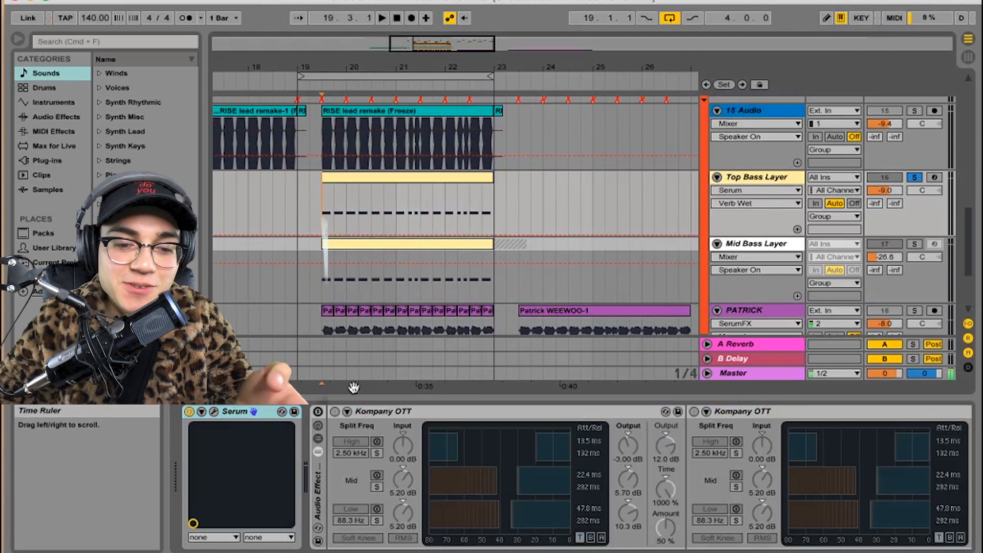
click(318, 413)
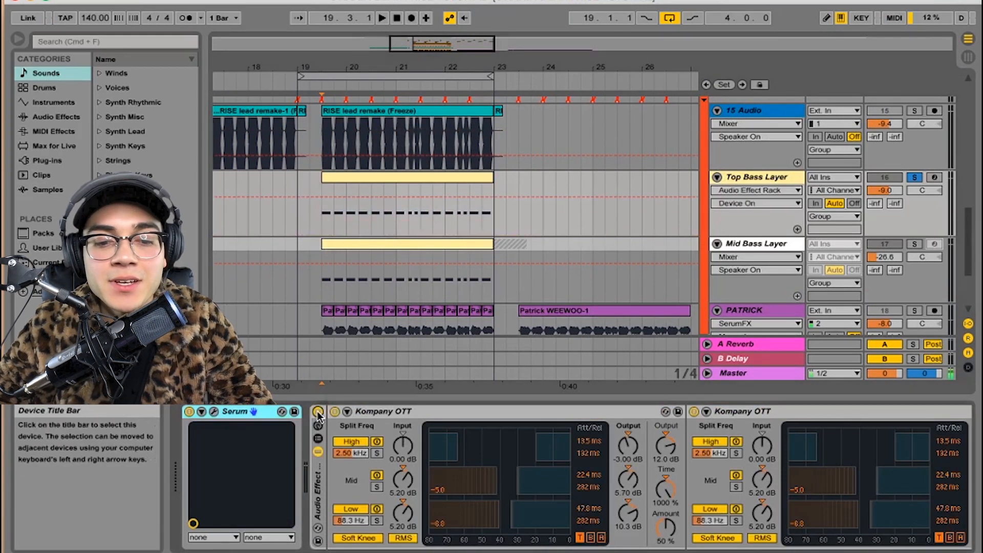
key(space)
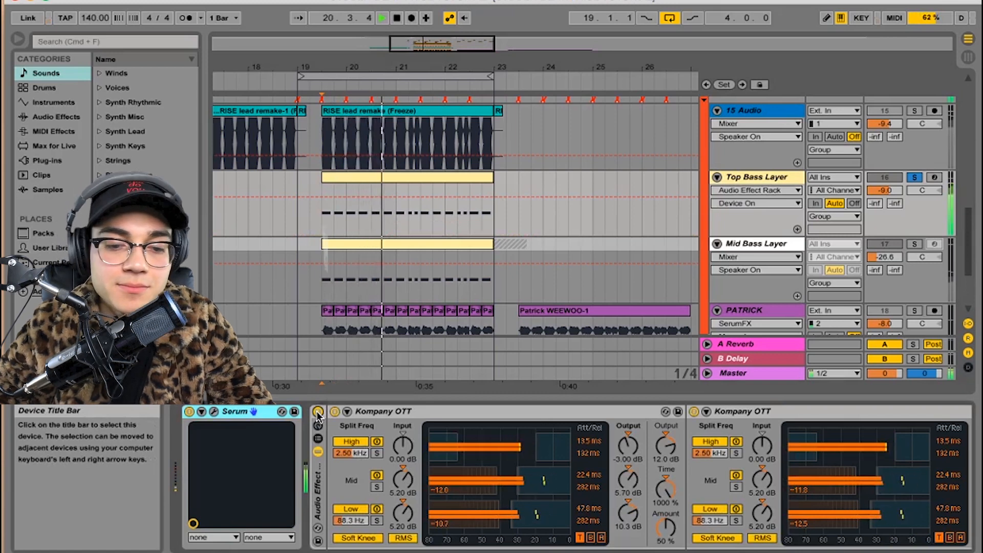
Stop playback and turn off SerumFX, EQ Eight and the second Kompany OTT on the Top Bass Layer.
key(space)
click(318, 412)
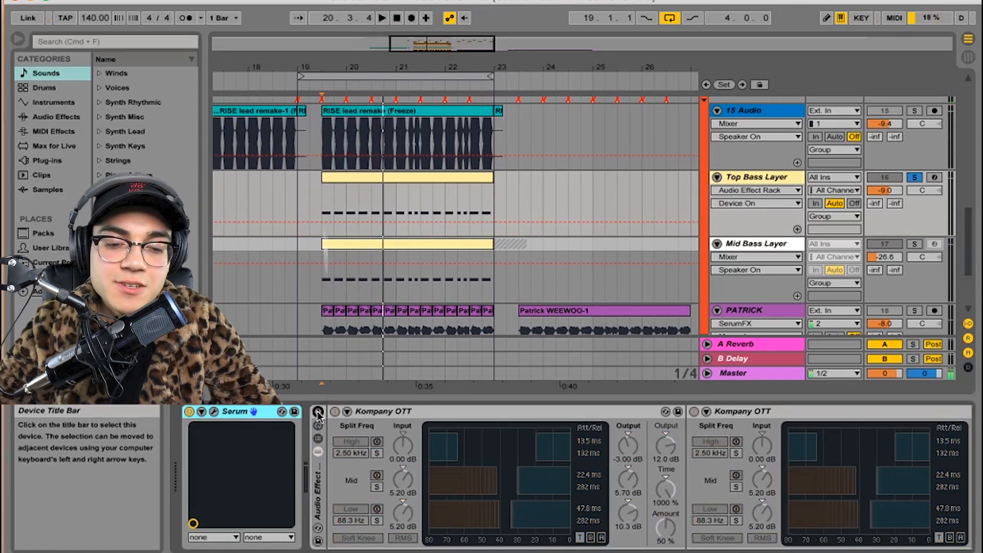
click(318, 412)
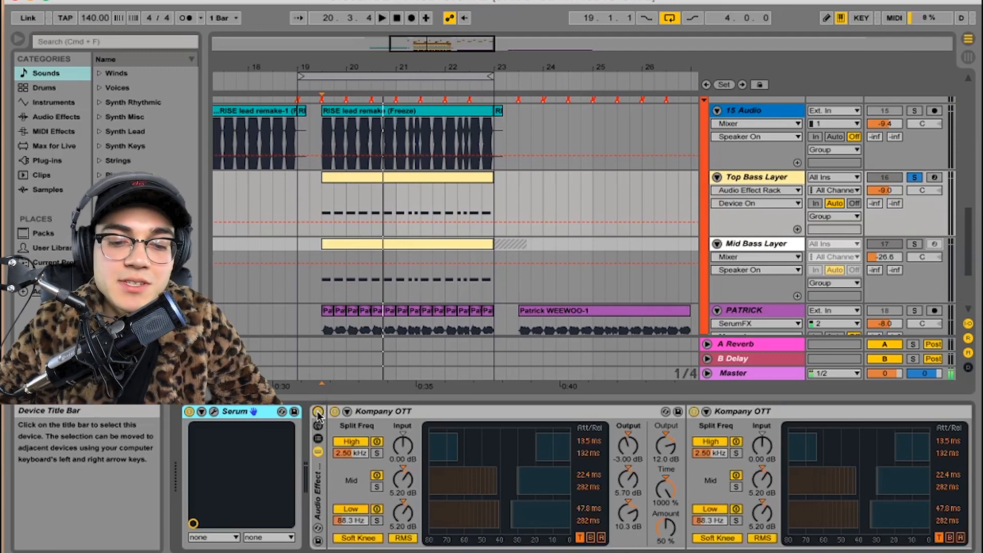
scroll(815, 460, right, 5)
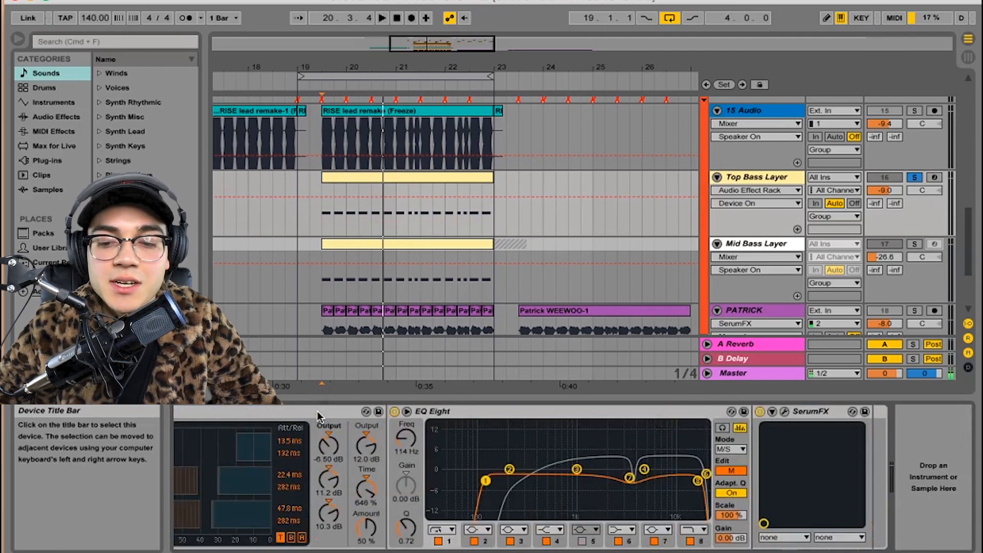
click(760, 412)
scroll(761, 416, left, 4)
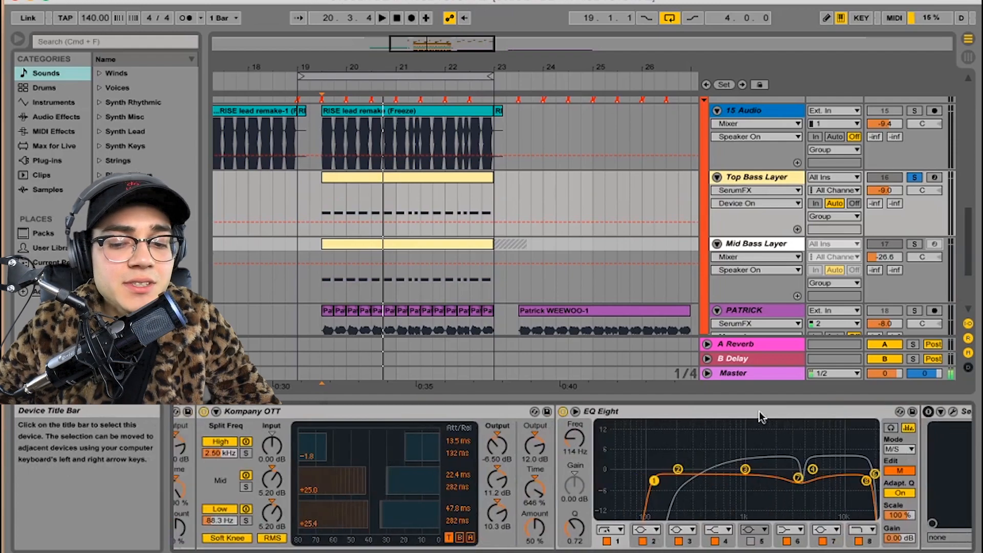
scroll(595, 416, left, 4)
click(588, 412)
scroll(589, 416, left, 3)
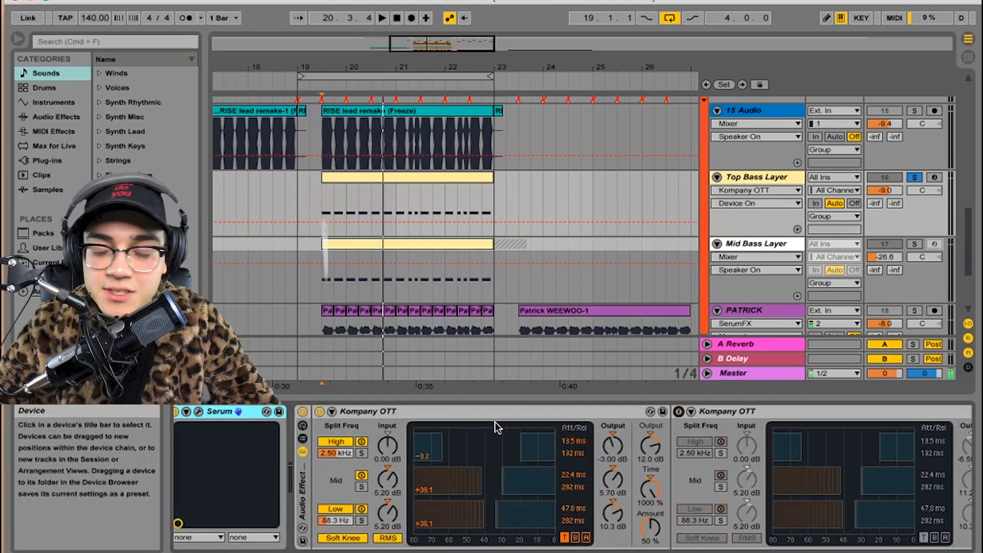
Play the clip, turn the second Kompany OTT back on, and compare the Time settings of both OTT devices.
key(space)
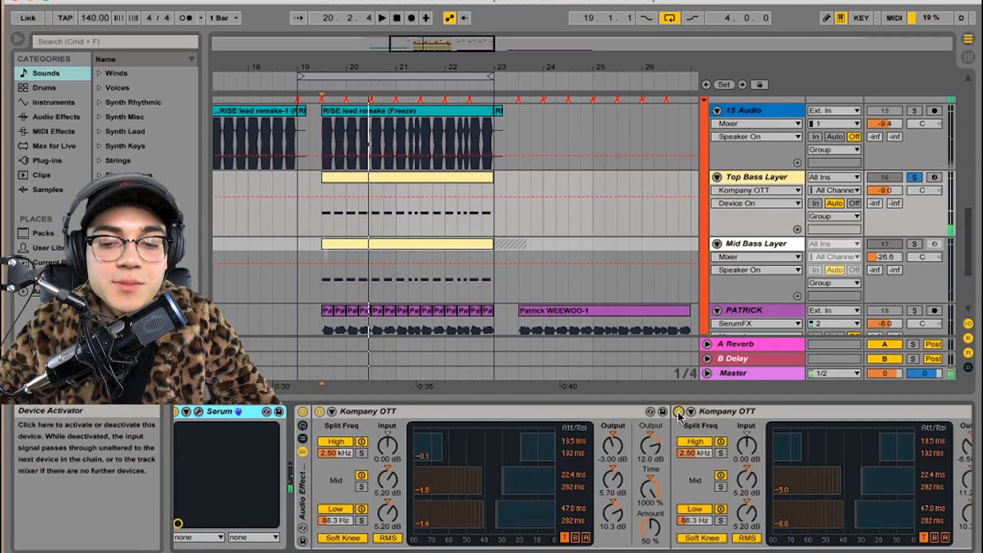
scroll(680, 418, right, 3)
scroll(680, 417, right, 3)
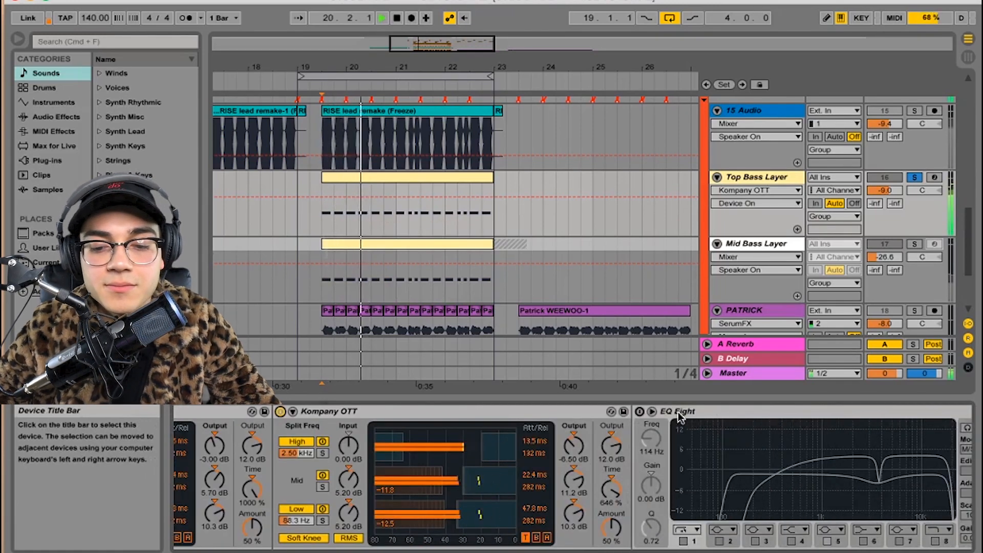
scroll(680, 417, left, 5)
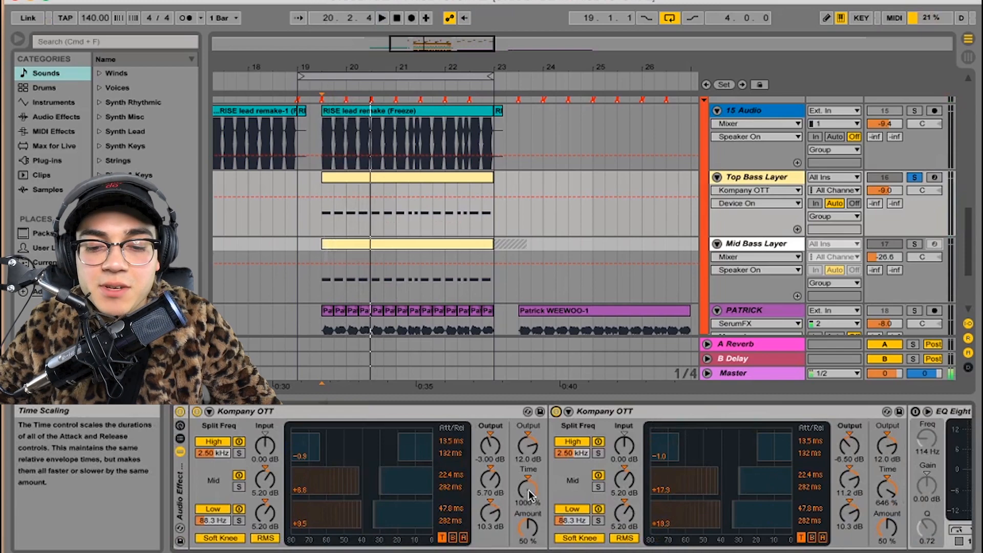
scroll(530, 492, right, 3)
click(581, 493)
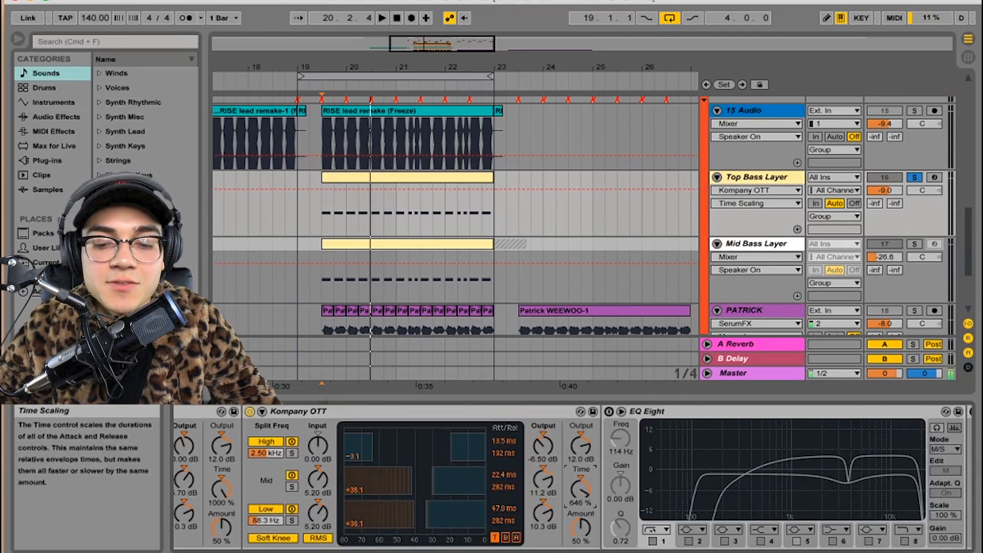
scroll(580, 492, left, 3)
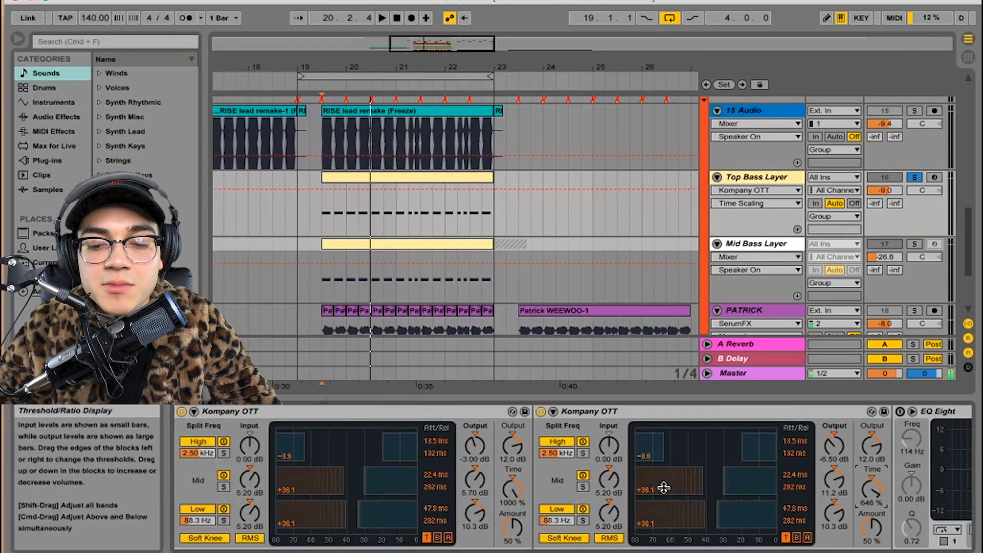
Set the first Kompany OTT's high-band output gain to -4.60 dB and play the clip briefly.
click(835, 480)
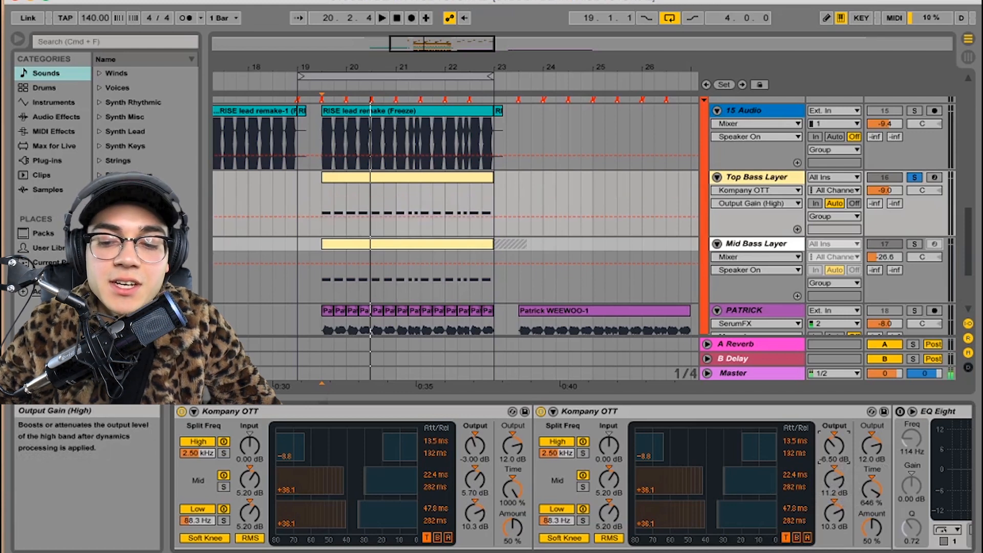
drag(476, 445, 475, 446)
key(space)
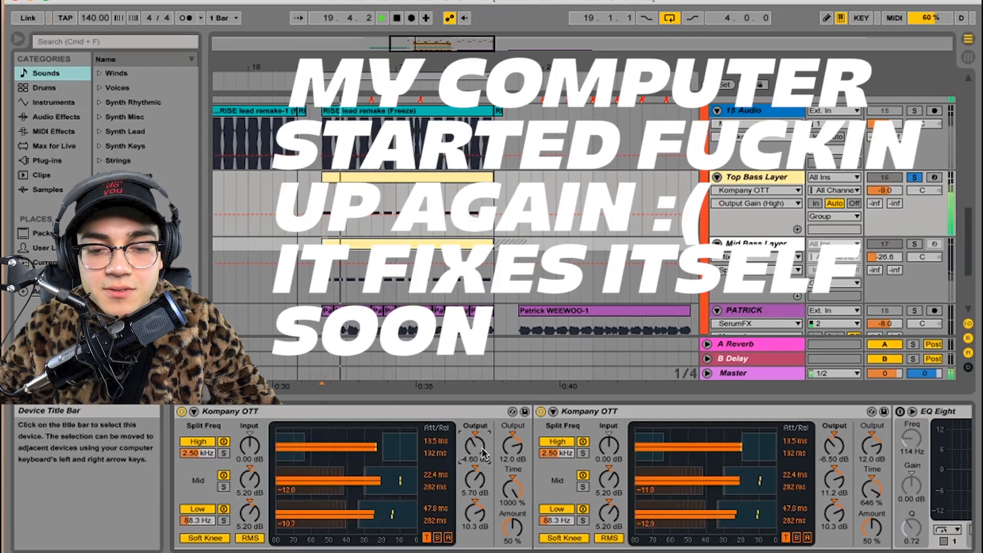
key(space)
Turn on the Top Bass Layer's EQ Eight and choose M/S as its mode.
scroll(640, 434, right, 10)
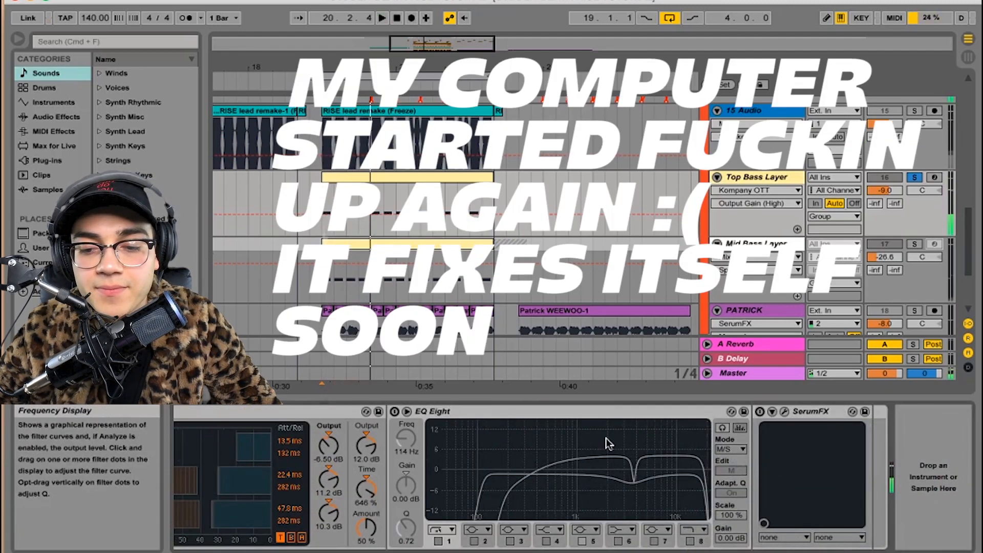
click(394, 412)
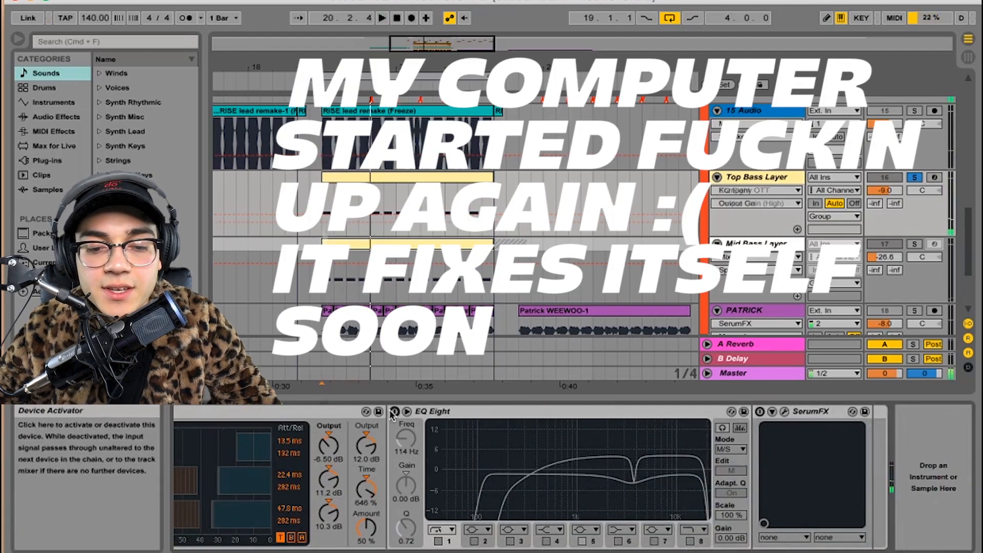
click(730, 449)
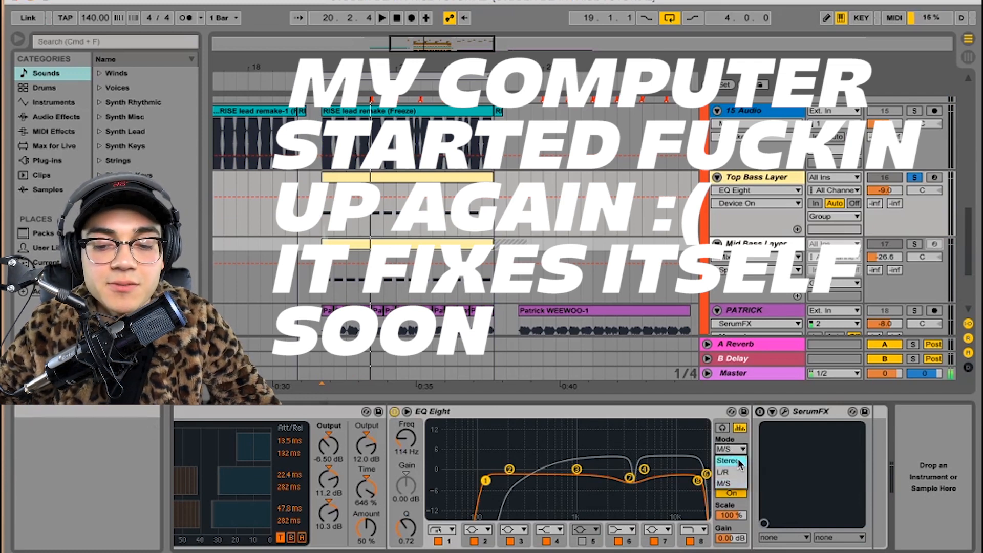
click(724, 483)
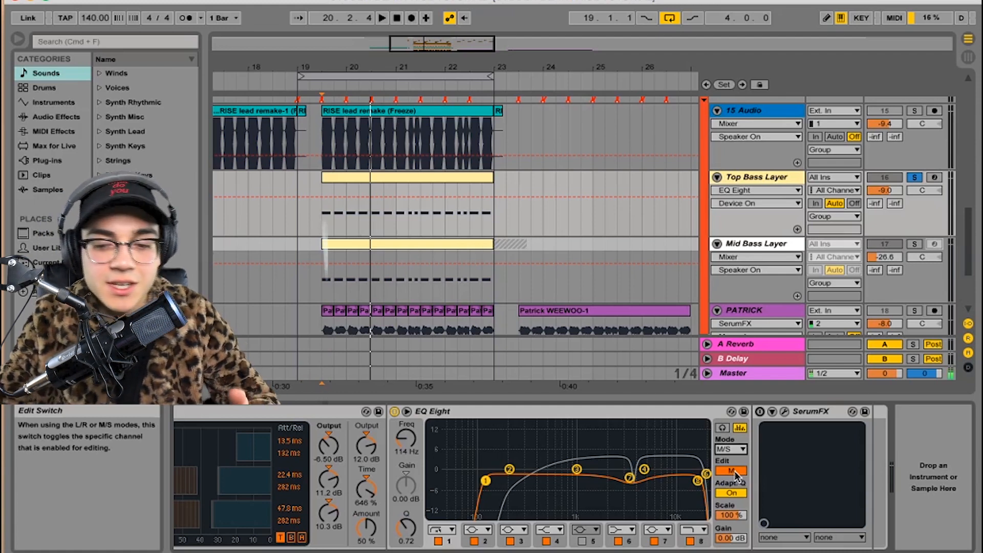
Compare EQ Eight's side and mid curves by switching the edited channel between S and M.
click(732, 471)
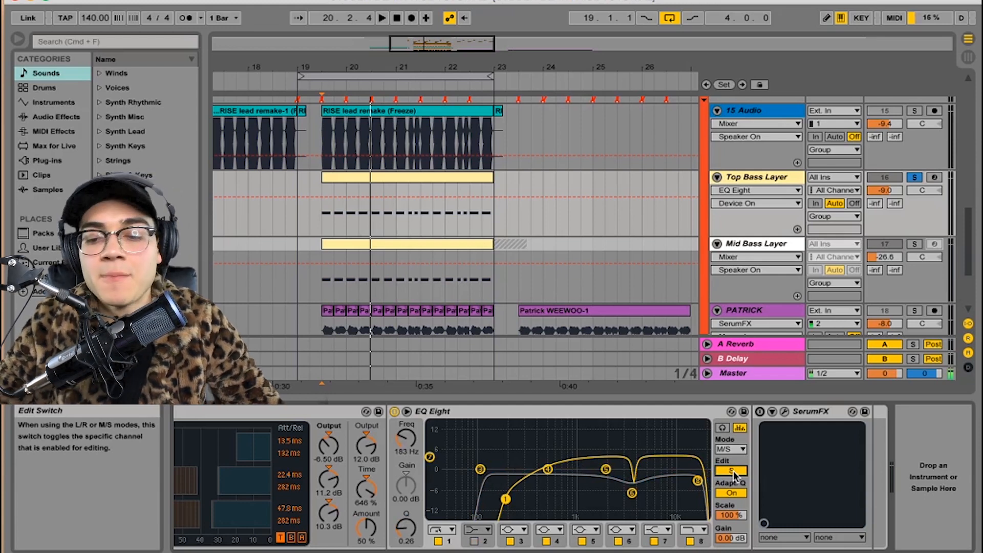
click(733, 471)
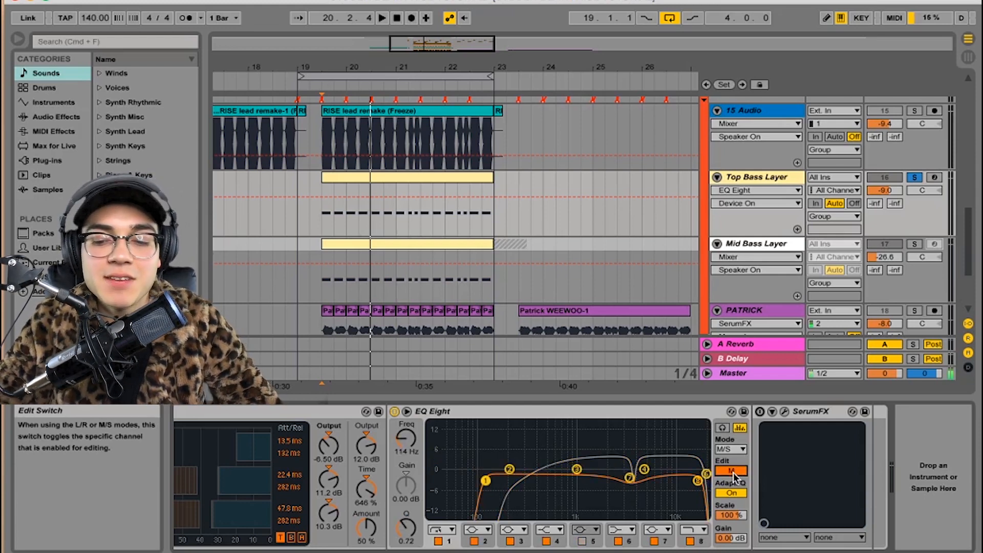
click(733, 471)
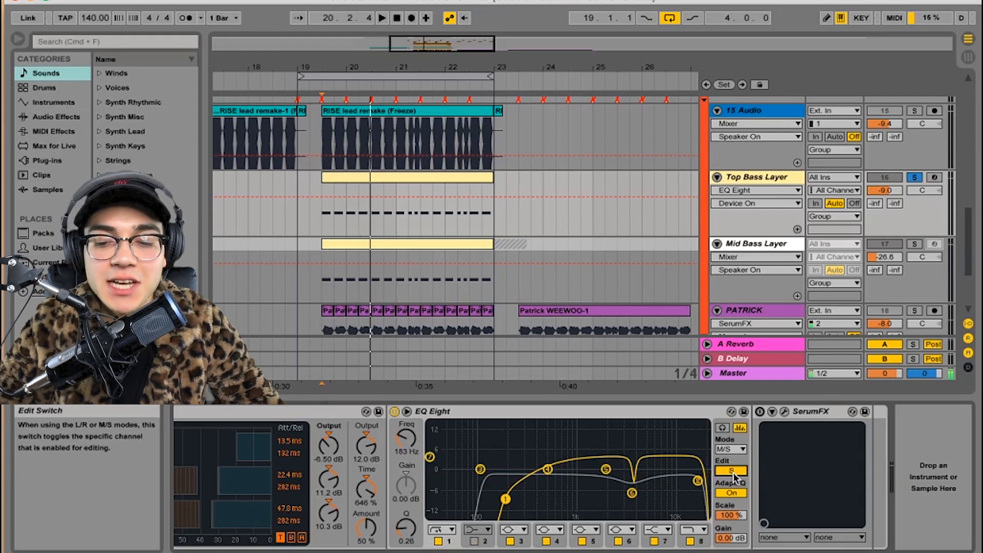
click(733, 471)
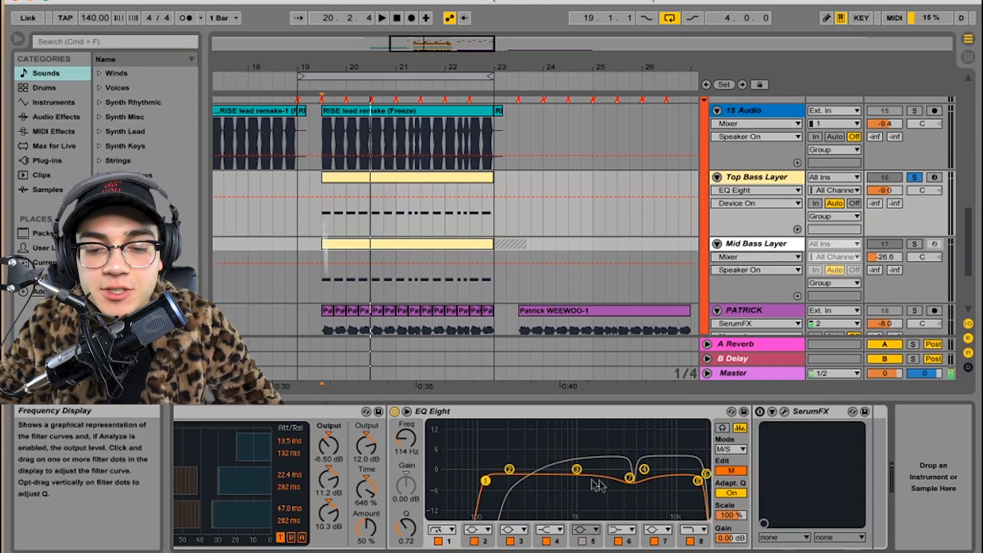
Lower the gain of band 7 on EQ Eight's mid channel.
click(630, 478)
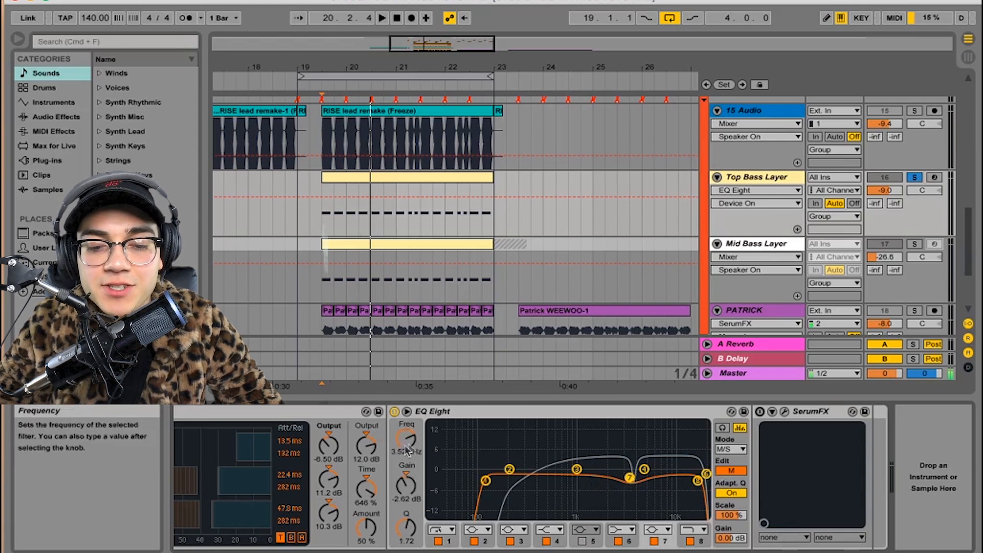
click(410, 484)
drag(406, 484, 406, 491)
Inspect bands 6 and 8 on EQ Eight's side channel, return to the mid channel, and play the clip briefly.
click(731, 470)
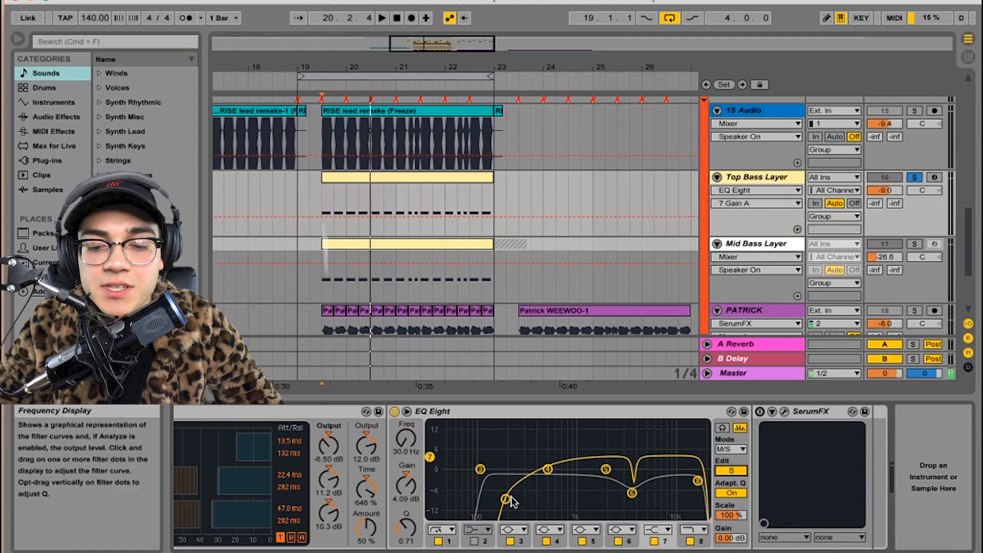
click(632, 493)
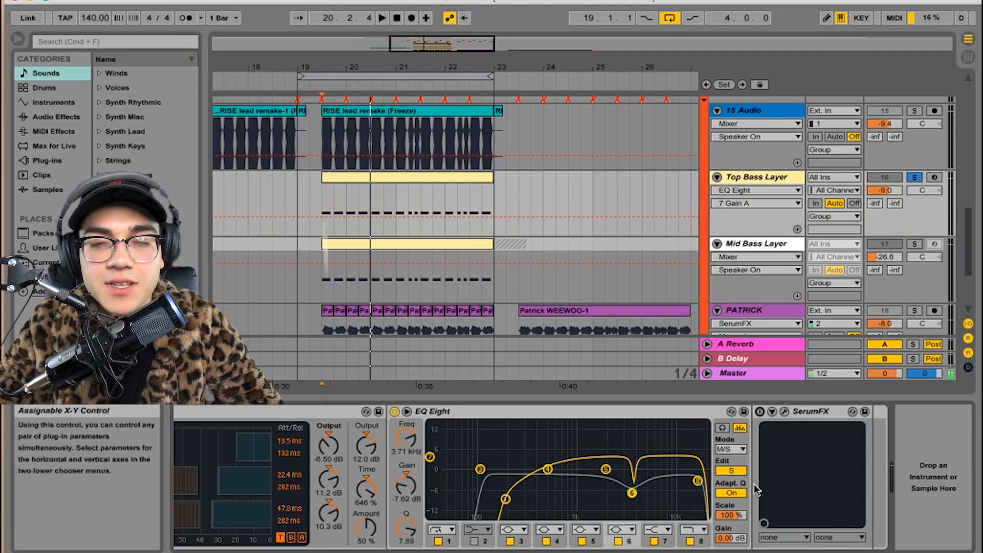
click(697, 481)
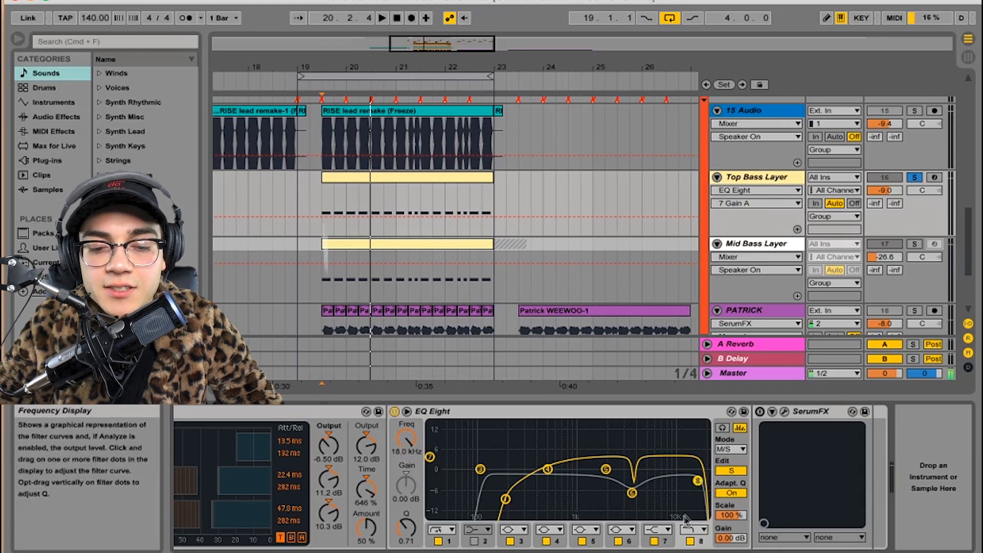
click(731, 471)
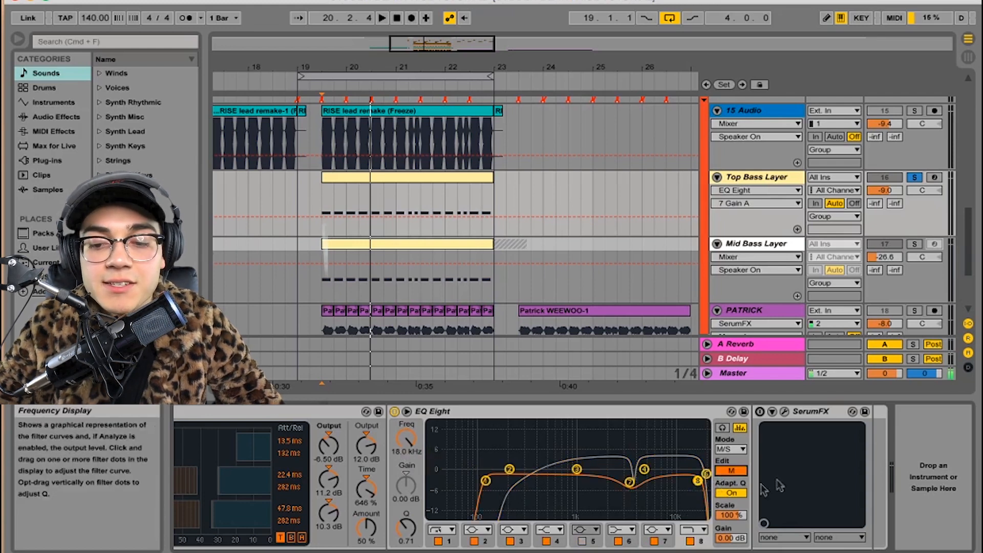
key(space)
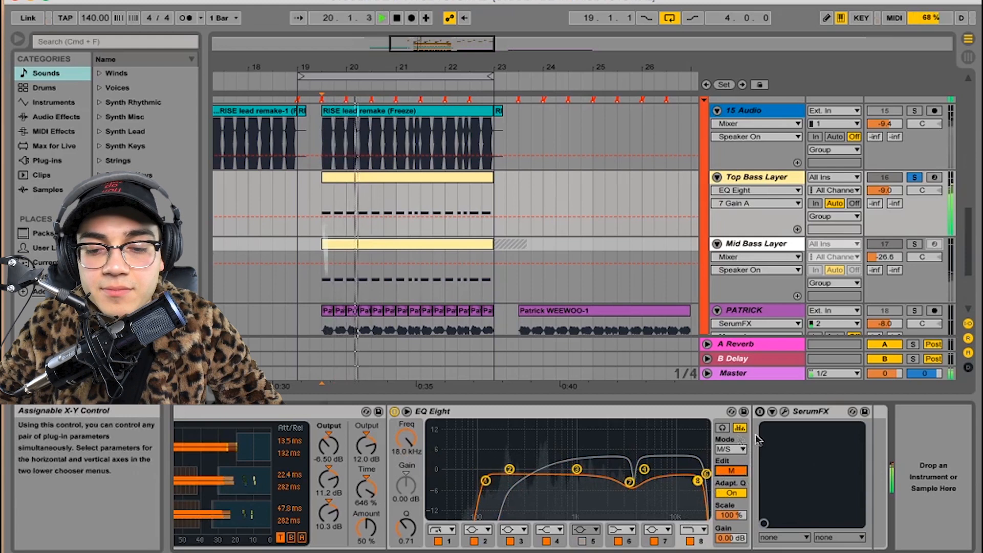
key(space)
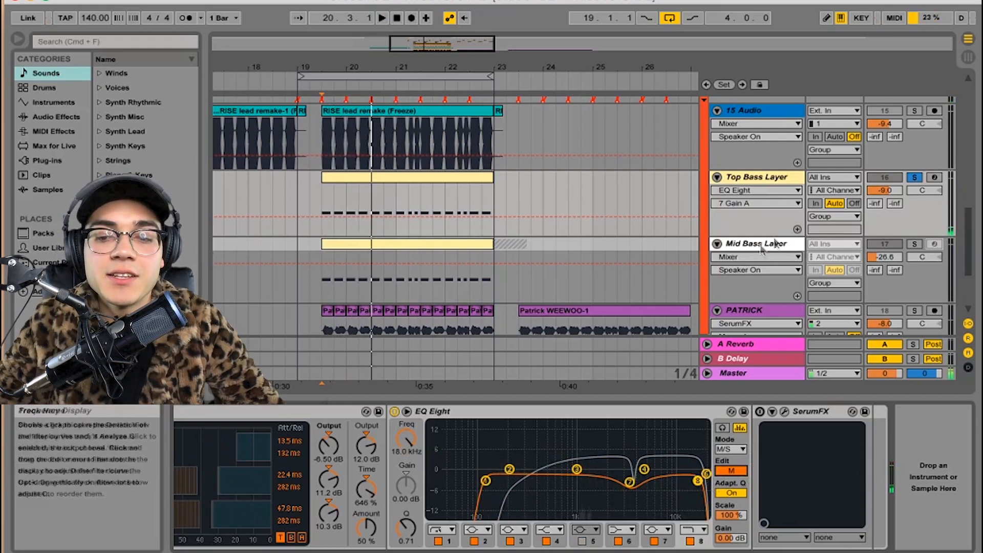
Turn on SerumFX after EQ Eight, open its plug-in window, and move the window aside.
click(761, 412)
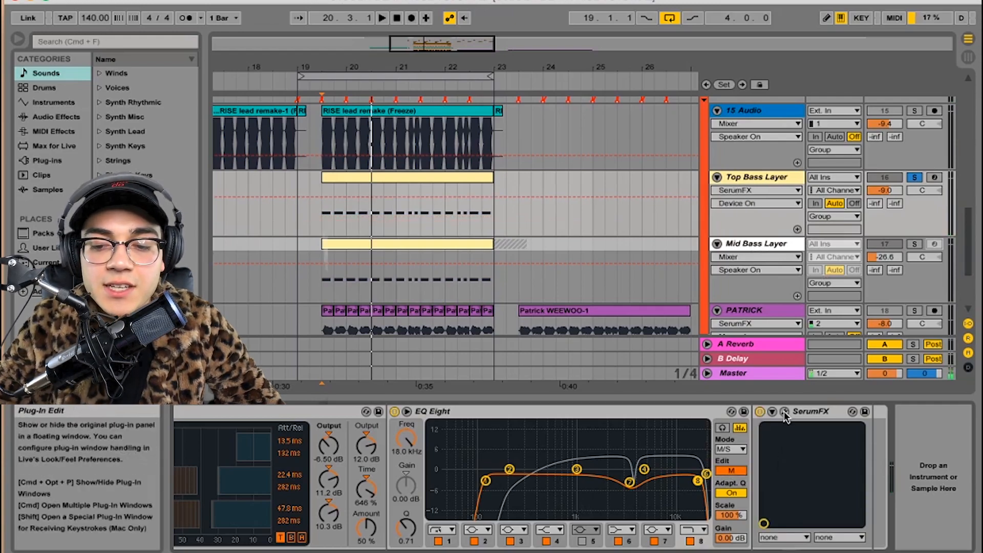
click(785, 413)
drag(418, 11, 716, 0)
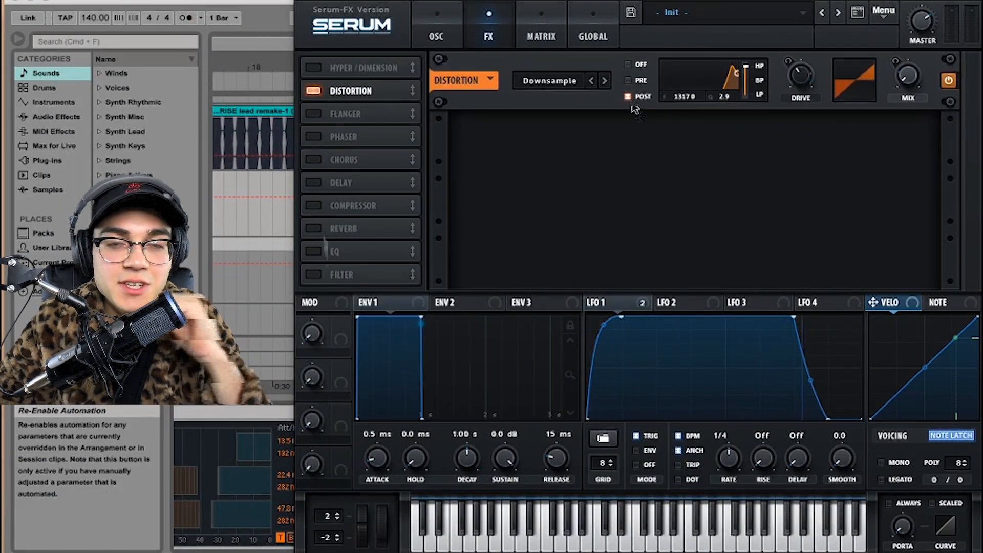
Examine the Downsample distortion and the LFO 1 modulation amounts on its Drive and Mix, and play the clip.
click(562, 82)
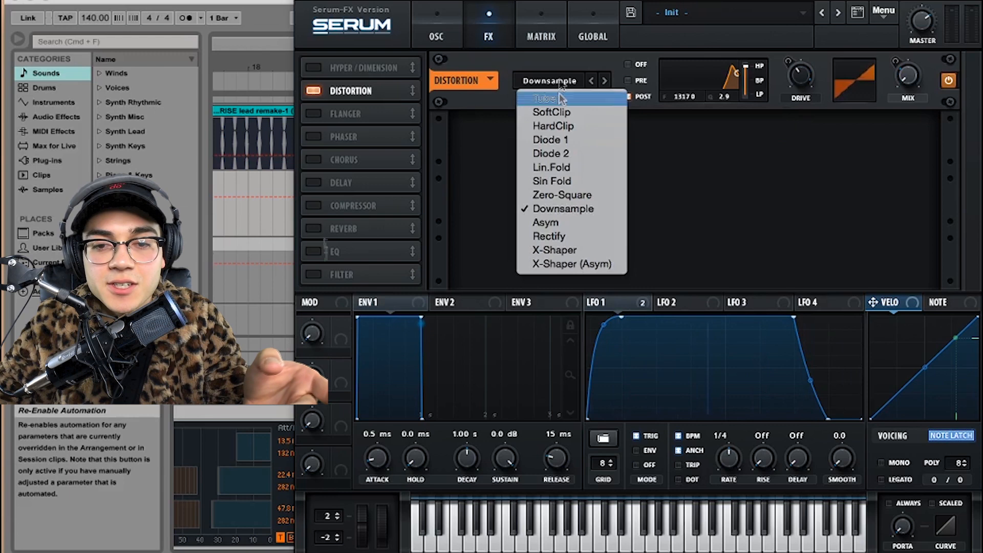
click(703, 64)
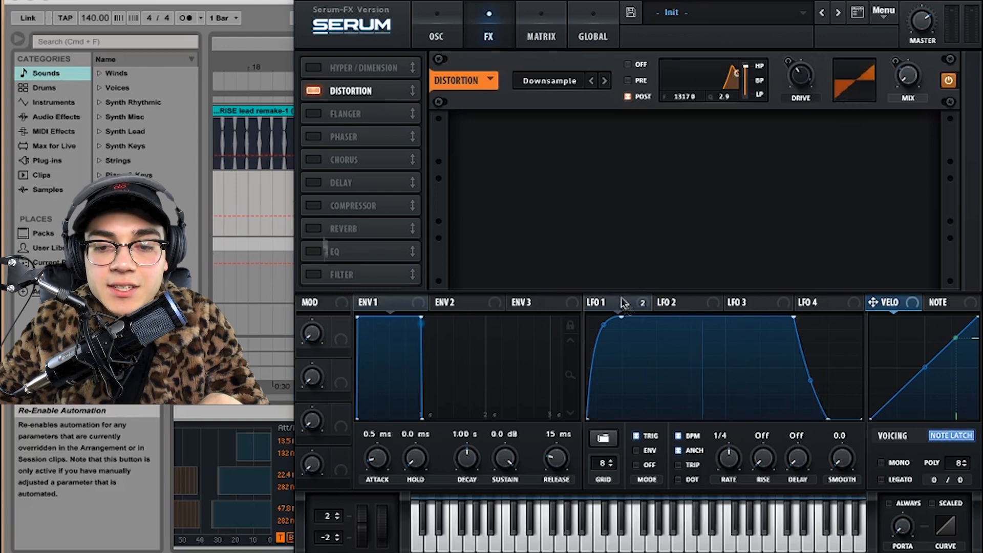
click(641, 302)
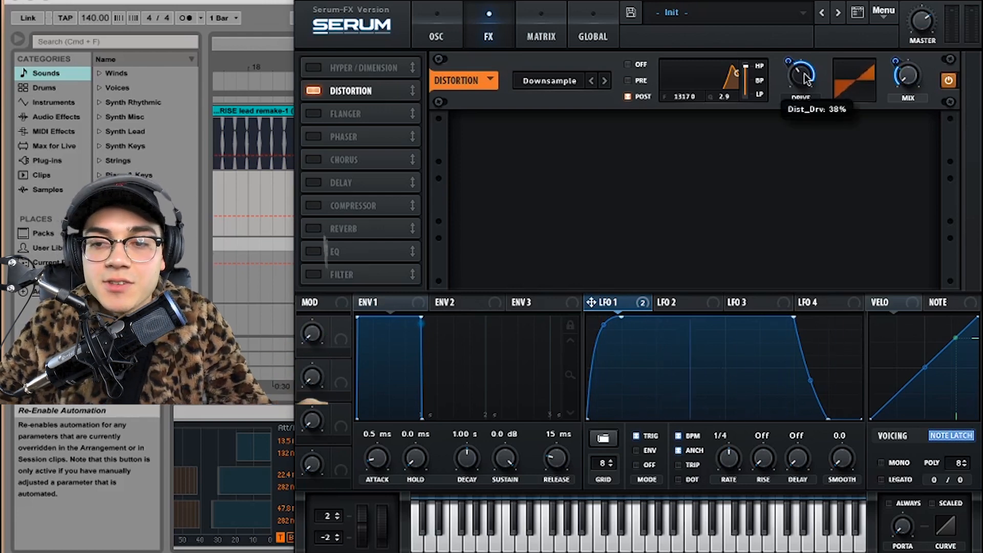
drag(787, 59, 788, 62)
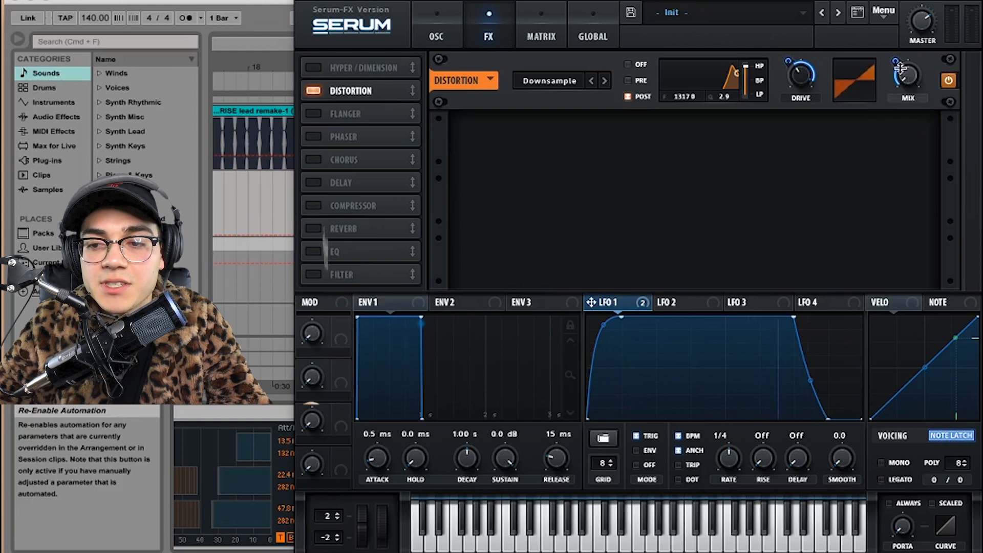
drag(901, 67, 899, 65)
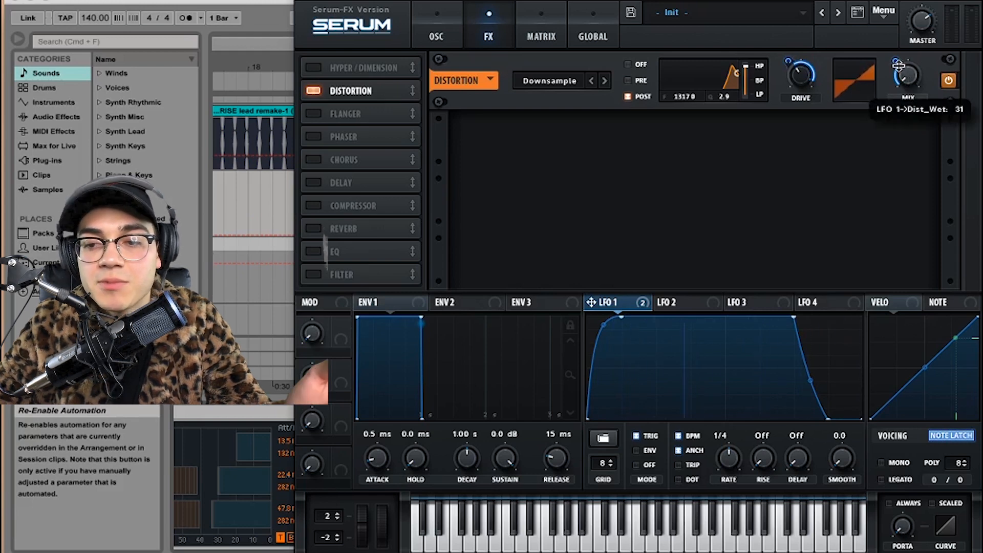
key(space)
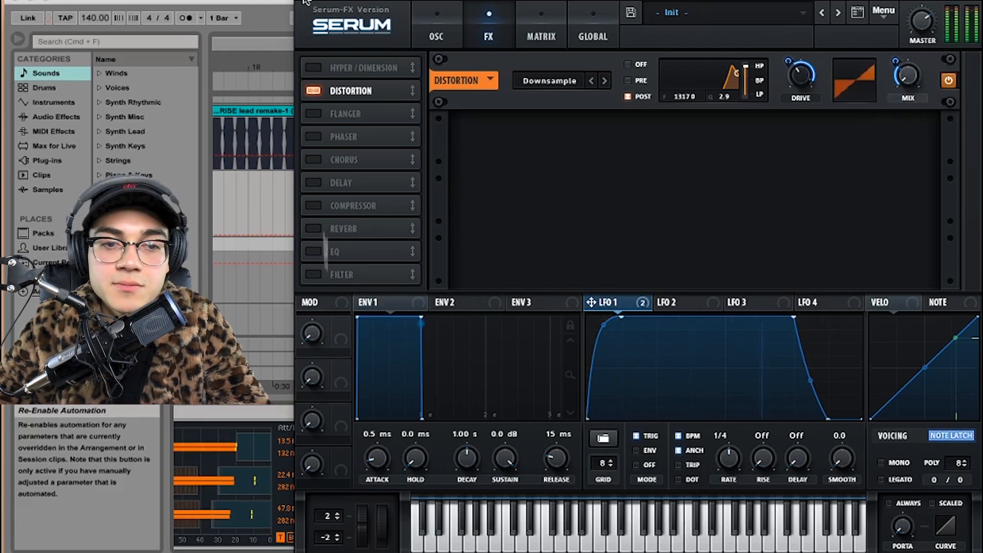
Compare the sound with the SerumFX distortion bypassed and enabled, check its oscillator page, and close the plug-in window and device view.
click(949, 80)
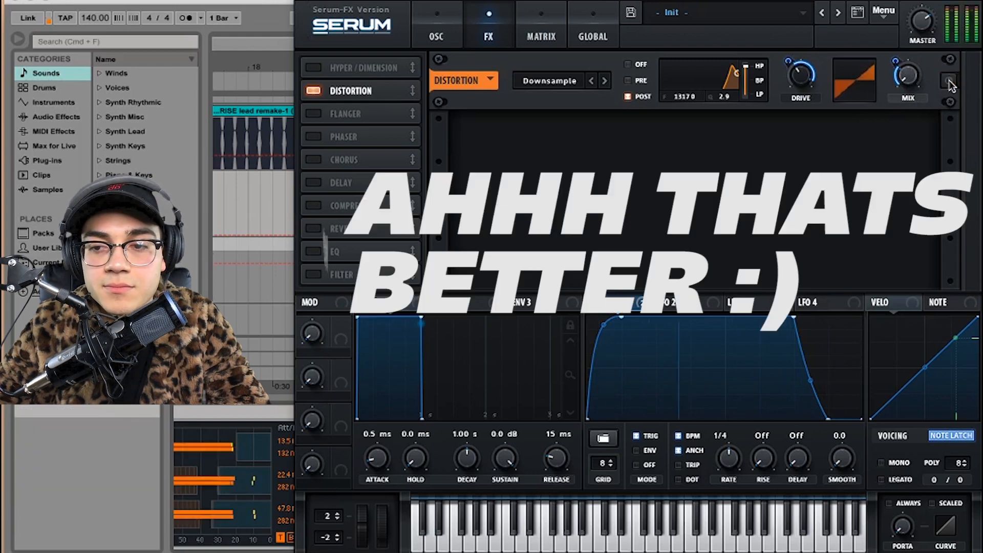
click(948, 80)
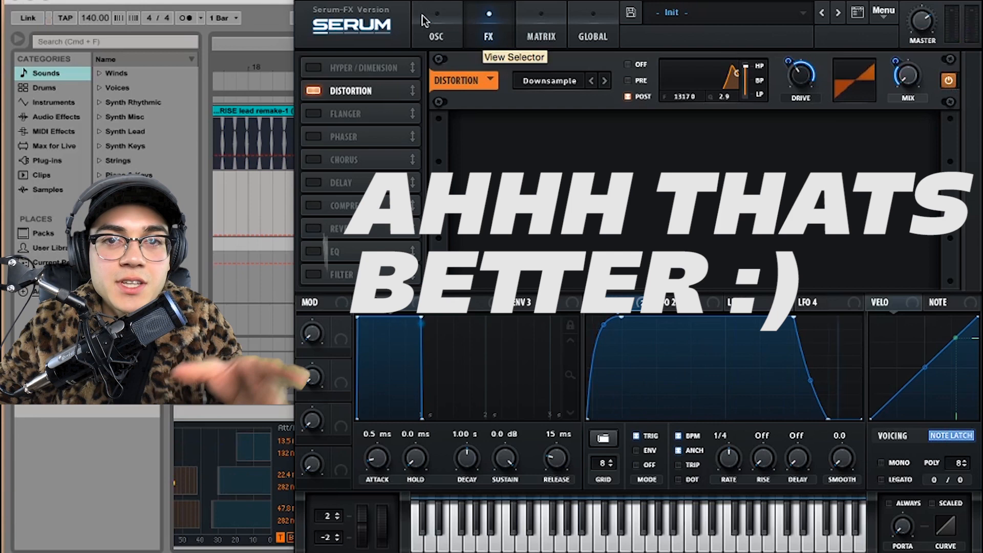
click(457, 23)
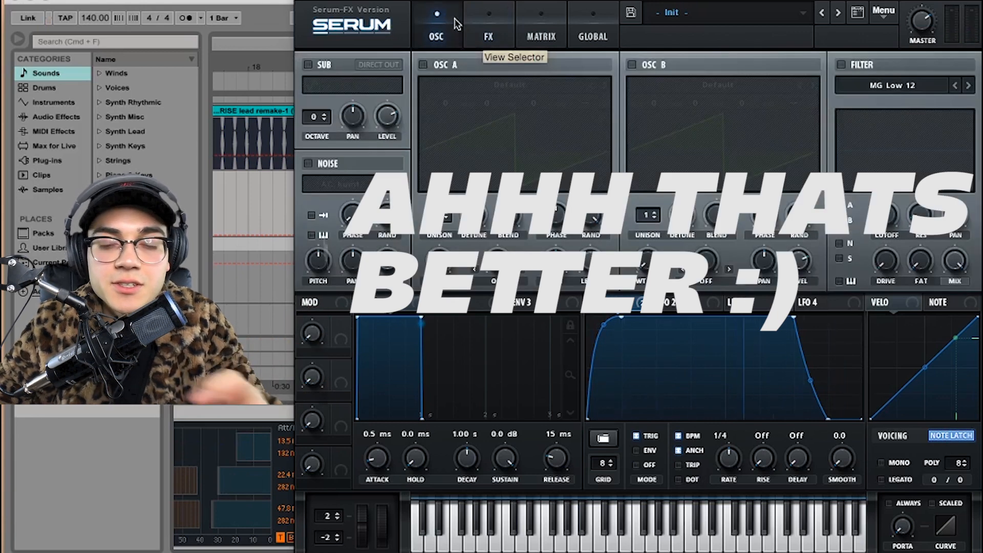
click(491, 25)
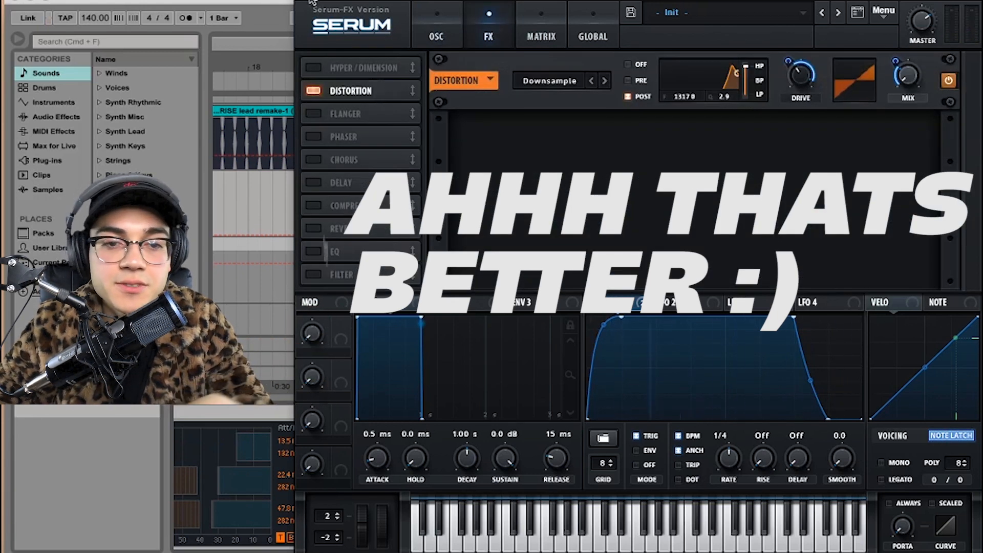
click(304, 1)
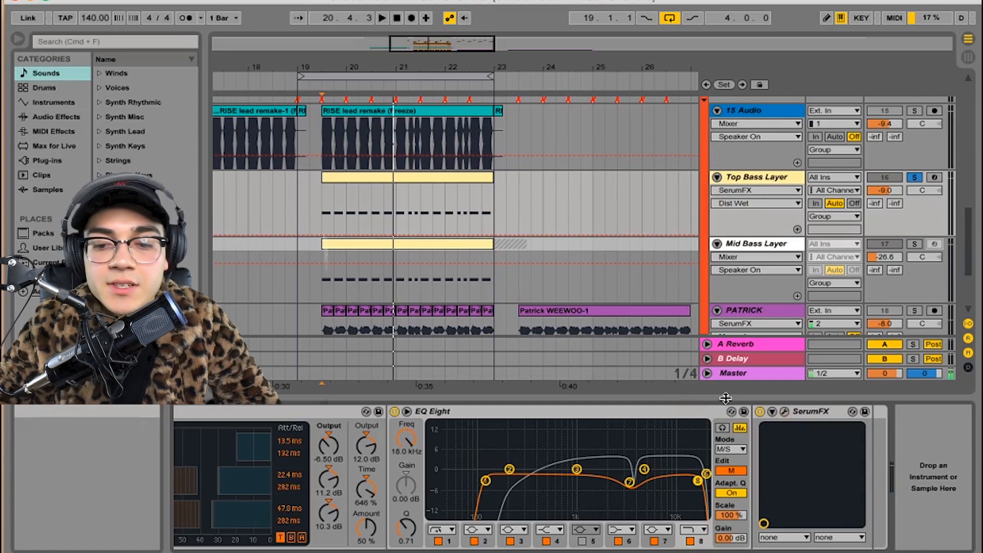
key(super+alt+l)
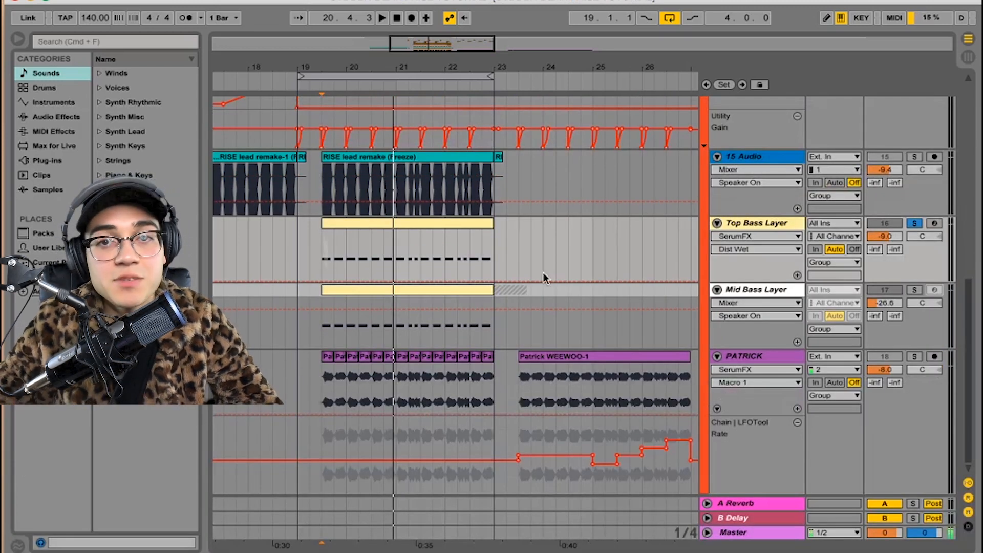
Reactivate the RISE clip on the Reference track and play the section from 19.3 to compare it with the Top Bass Layer.
key(space)
scroll(324, 256, up, 5)
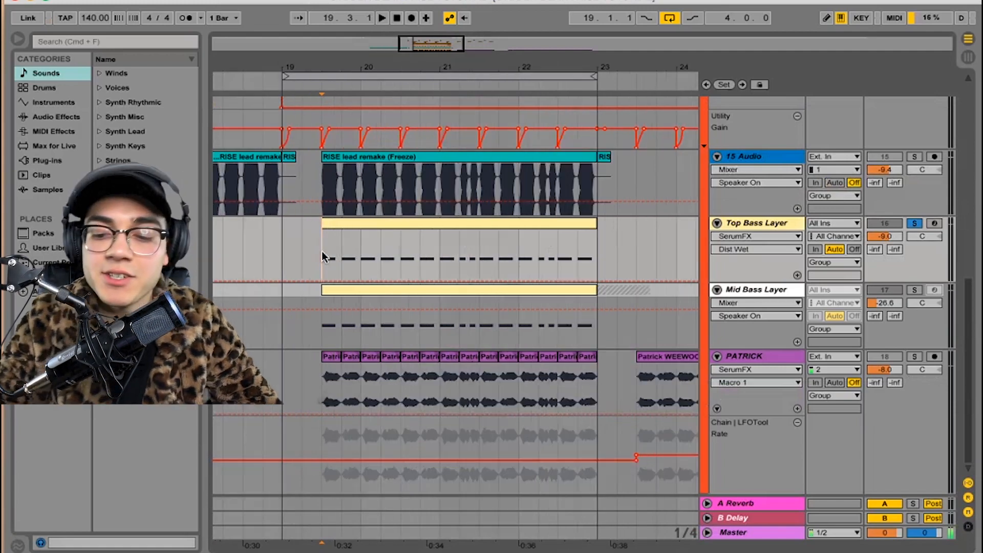
scroll(358, 252, right, 3)
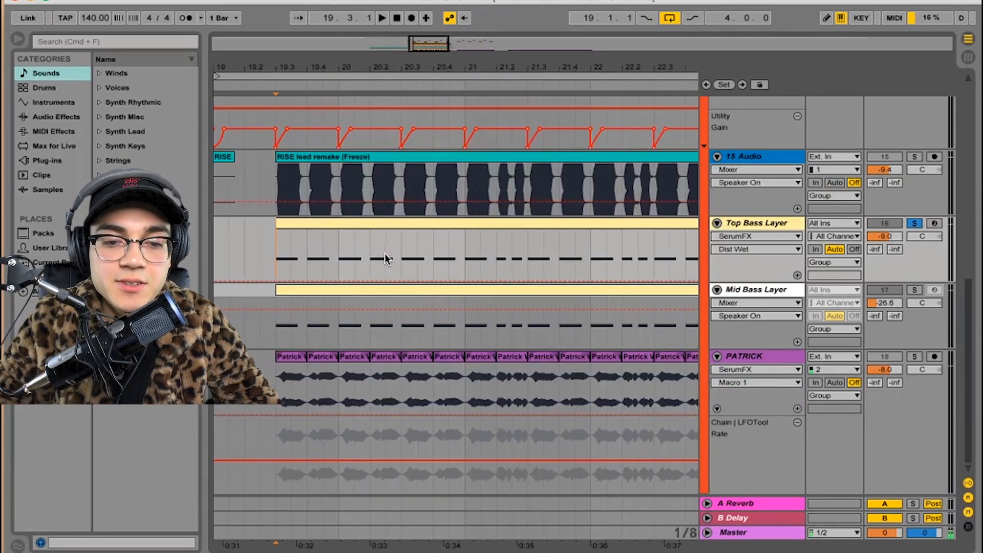
scroll(385, 256, up, 10)
click(567, 170)
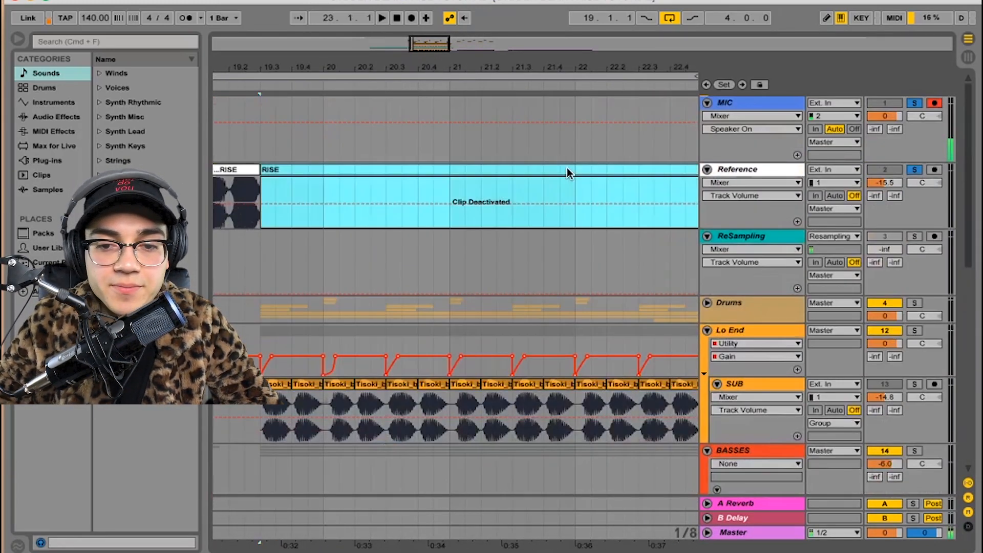
key(0)
scroll(512, 184, left, 3)
click(275, 206)
key(space)
scroll(513, 210, right, 3)
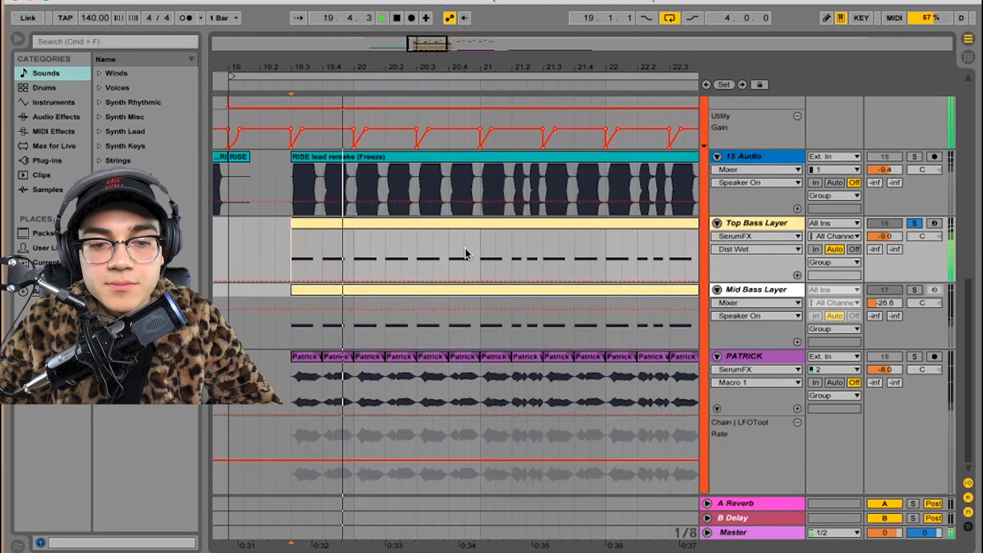
key(space)
Solo the Mid Bass Layer instead of the Top Bass Layer and play its clip from 19.3.
click(915, 224)
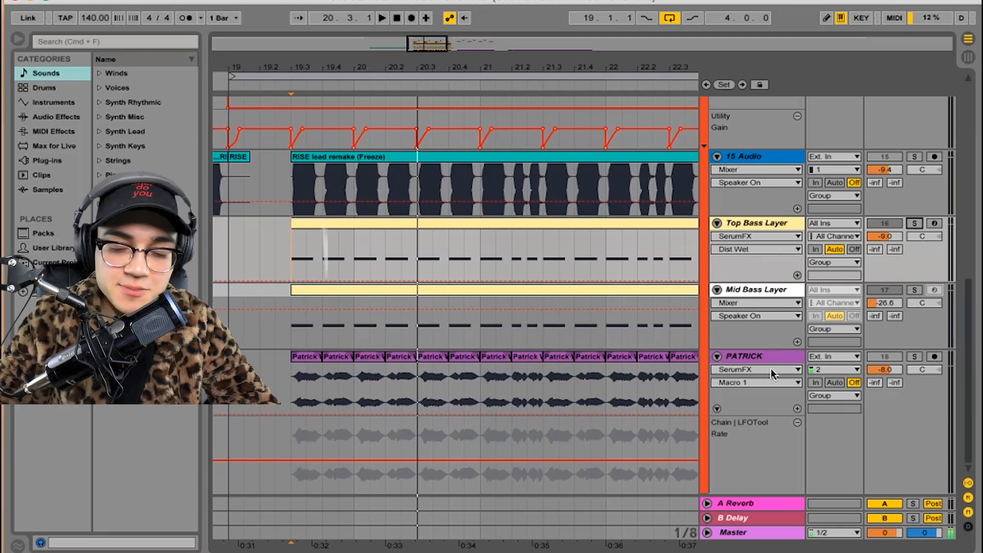
click(915, 289)
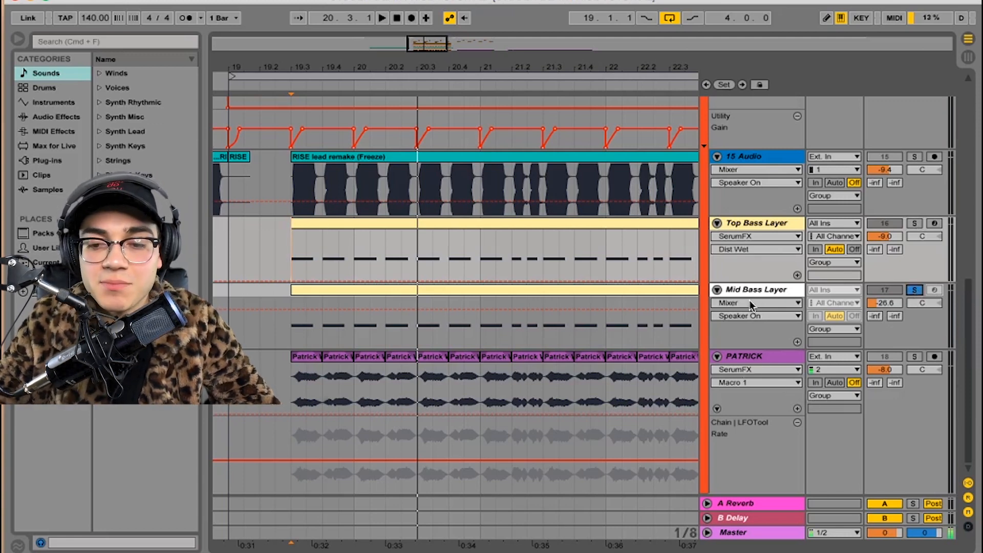
click(307, 324)
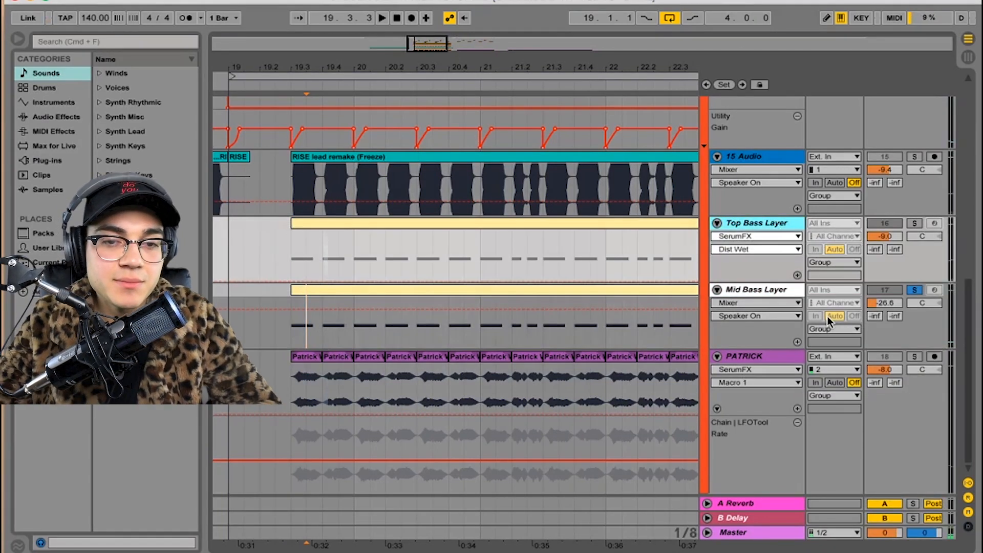
click(291, 328)
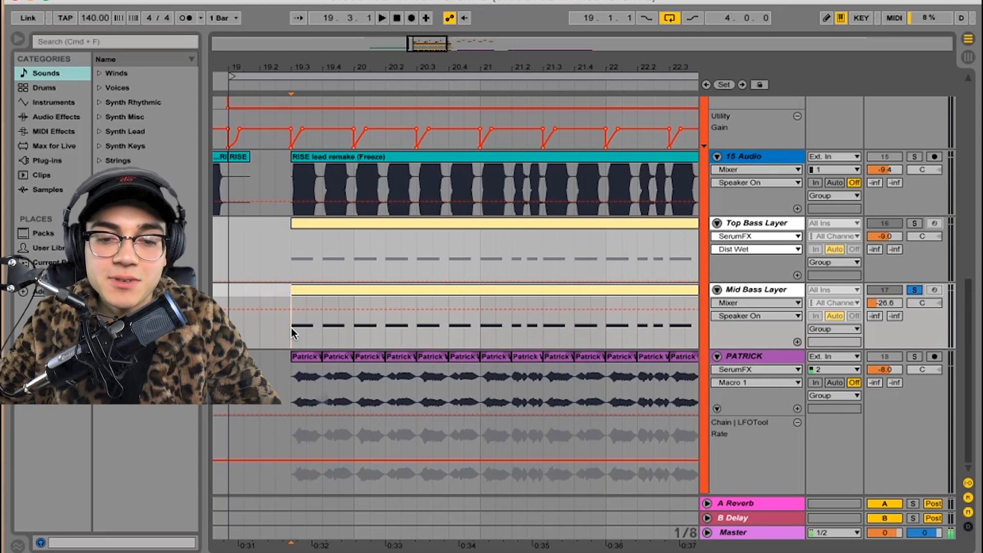
key(space)
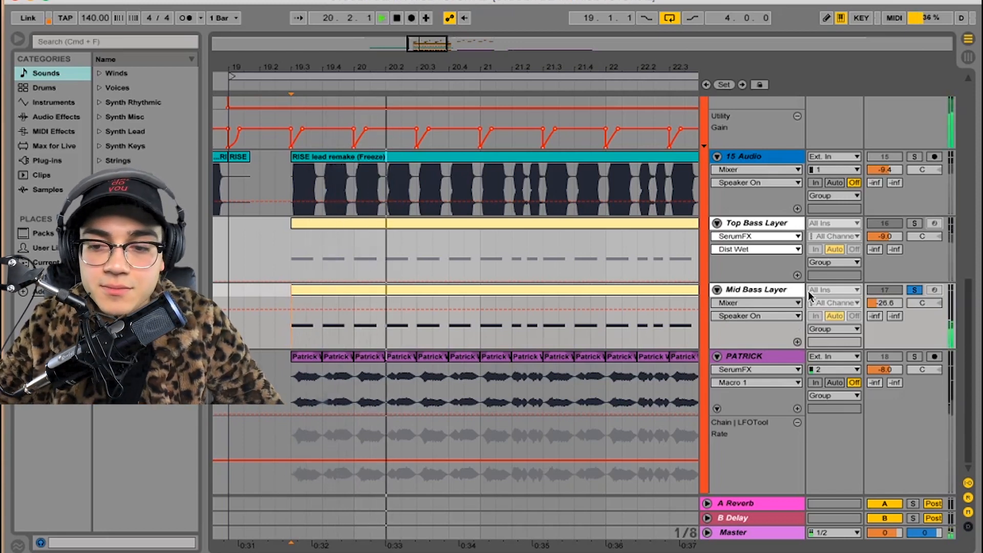
key(space)
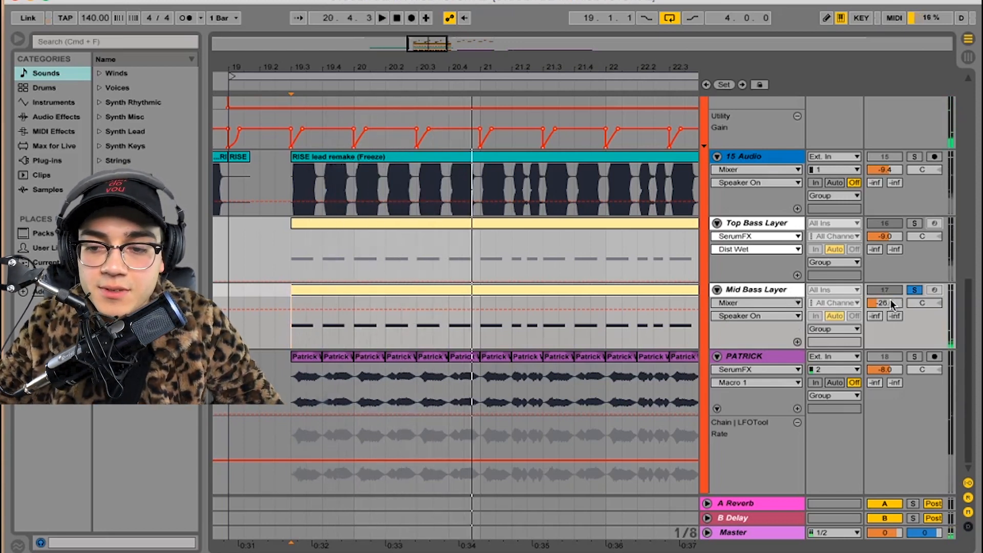
Raise the Mid Bass Layer's track volume to -6.1 dB, play the clip, and open the track's Serum instrument.
click(885, 302)
drag(895, 303, 895, 282)
key(space)
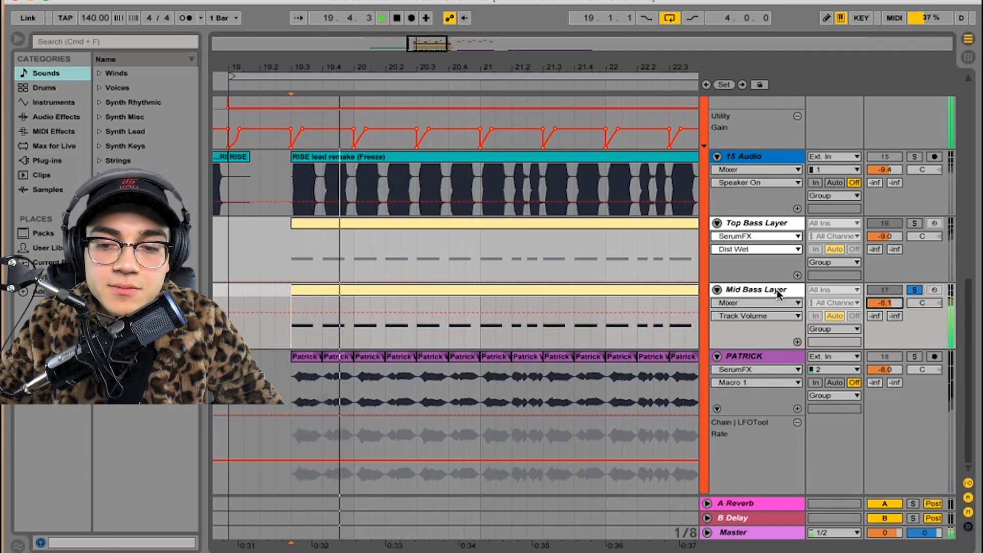
double_click(743, 289)
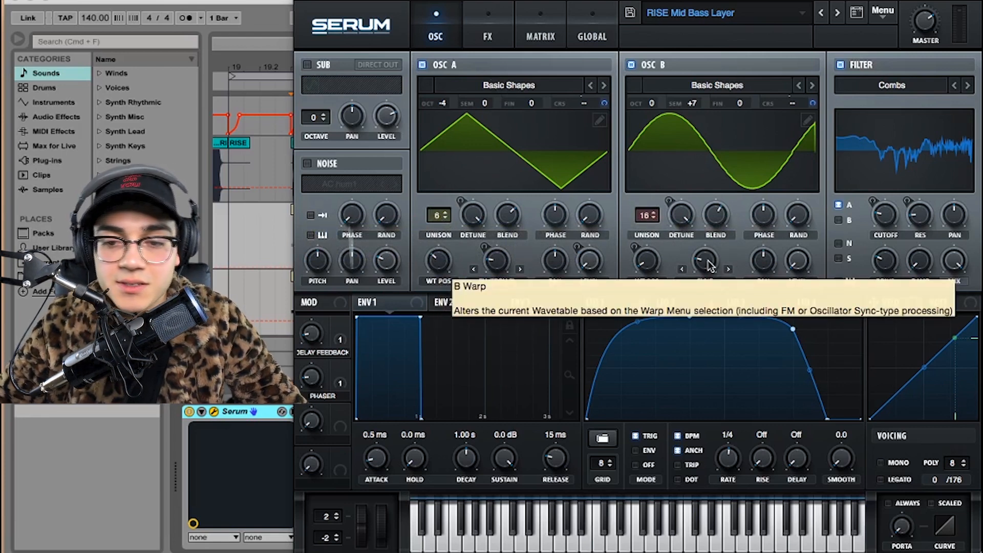
Choose the Basic Shapes wavetable from the Analog category for oscillator B.
mouse_move(439, 265)
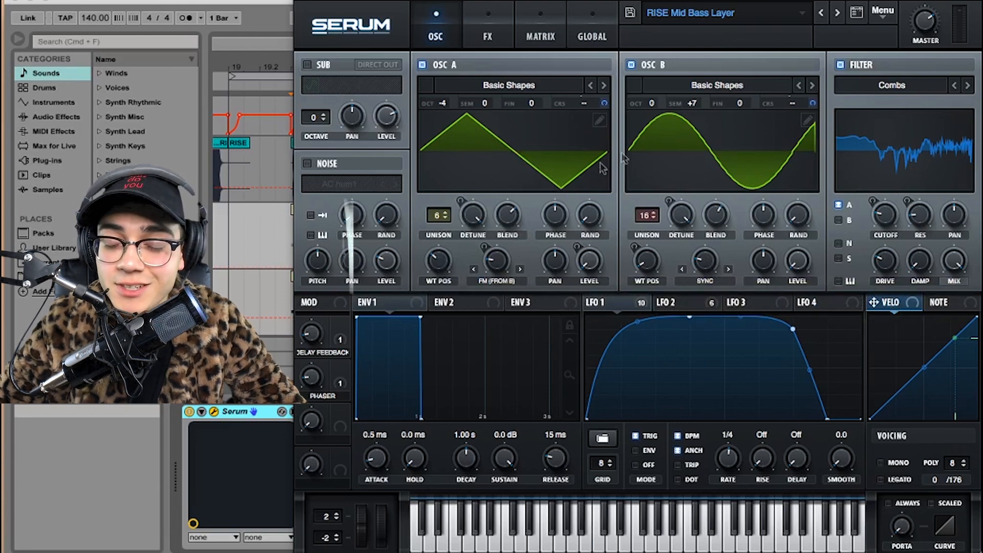
click(757, 93)
mouse_move(750, 104)
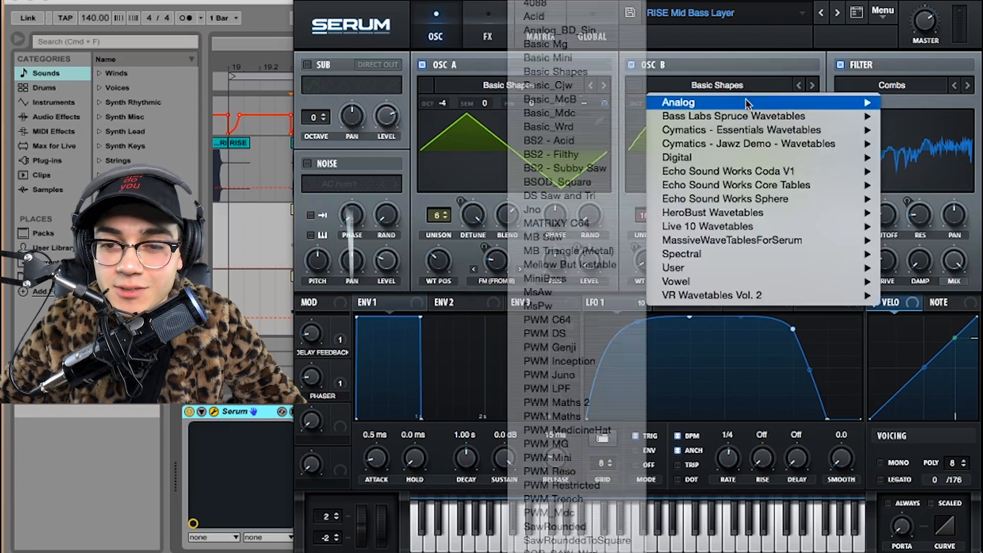
click(575, 77)
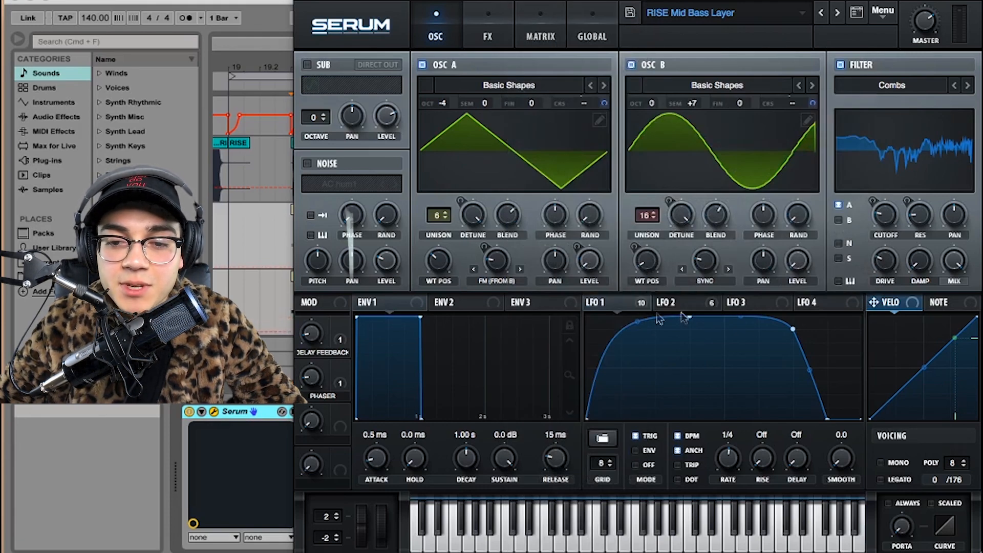
Examine LFO 1's modulation of oscillator A's FM warp and level and oscillator B's wavetable position.
click(670, 303)
click(635, 305)
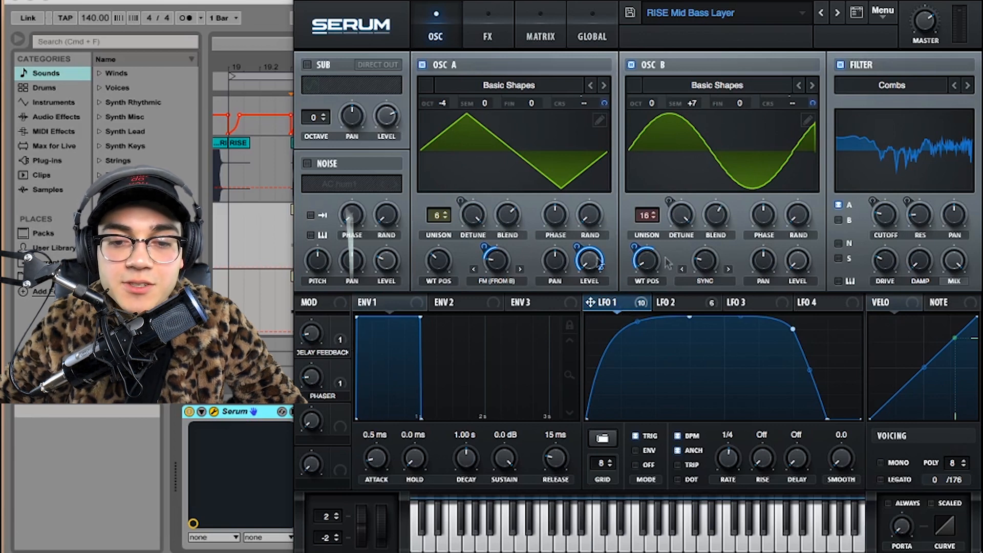
drag(492, 250, 492, 251)
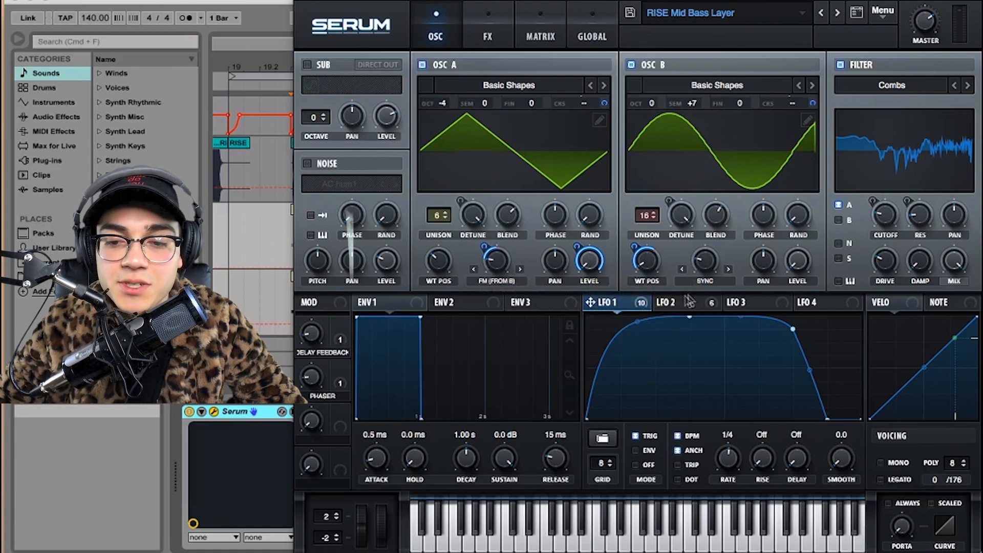
Examine LFO 2's shape and its modulation of both oscillators' detune and coarse pitch, playing the clip briefly.
click(704, 304)
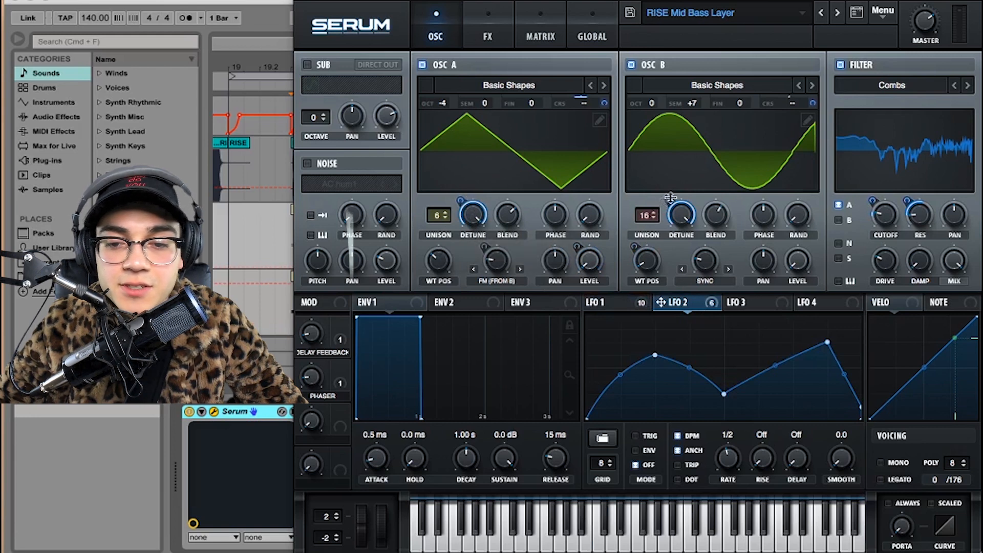
key(space)
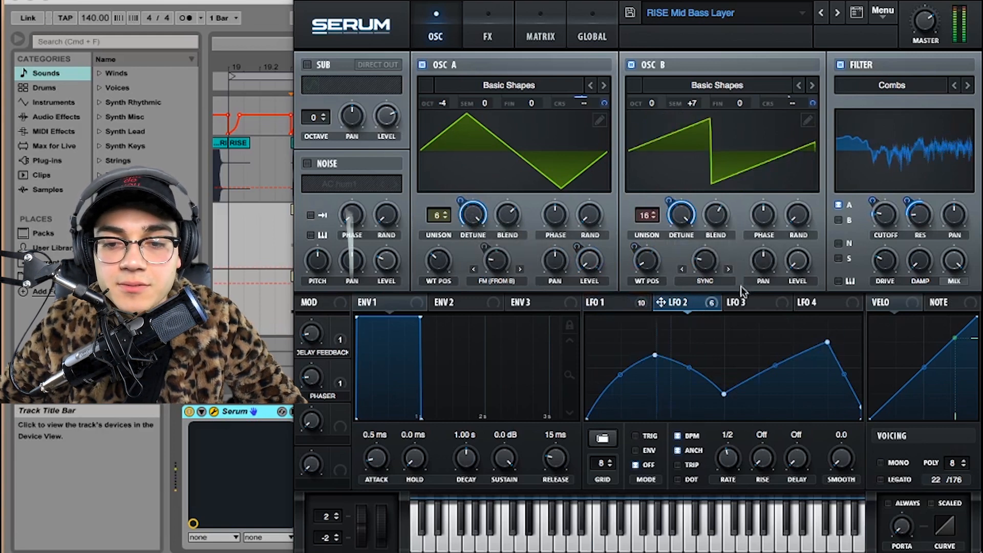
key(space)
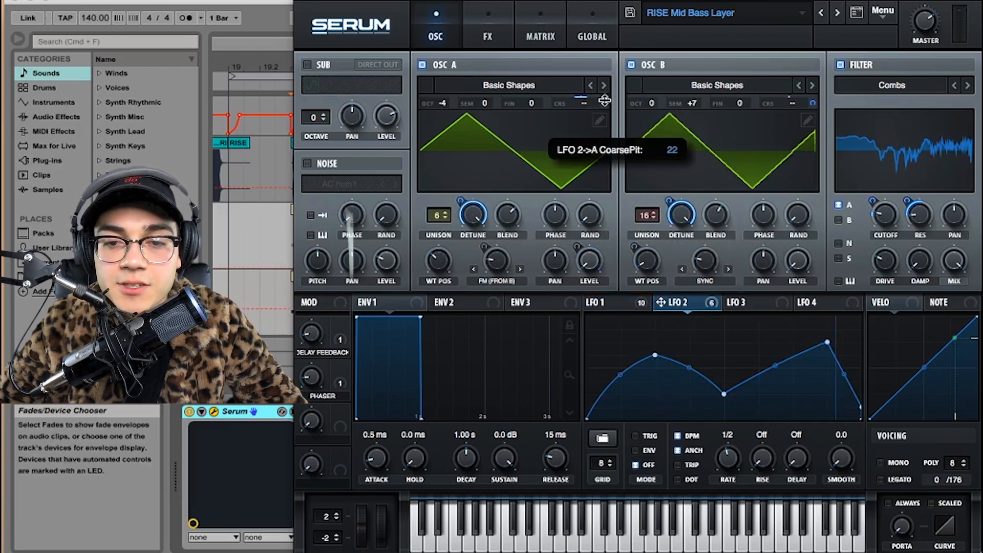
mouse_move(816, 102)
Inspect oscillator B's Sync warp amount while playing the clip.
mouse_move(709, 268)
key(space)
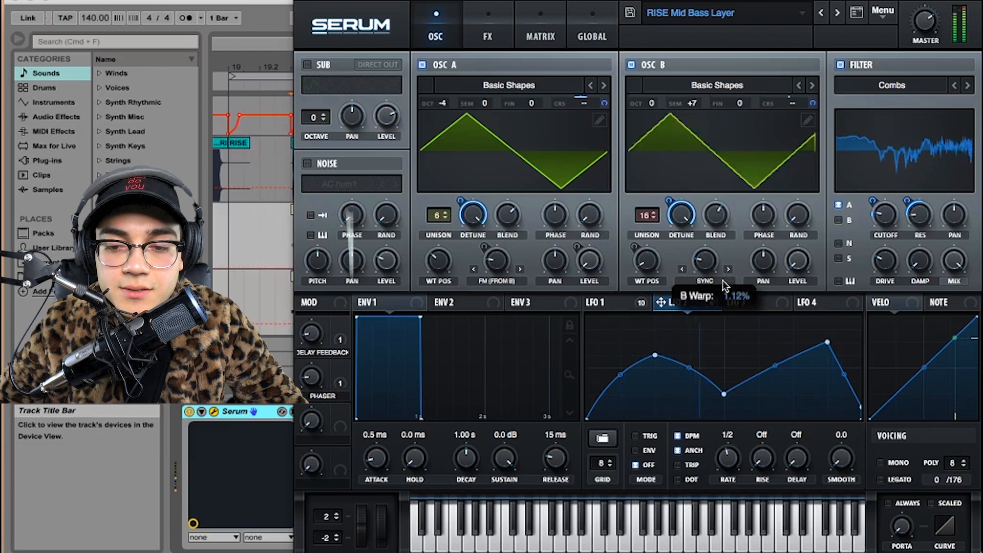
drag(710, 264, 710, 262)
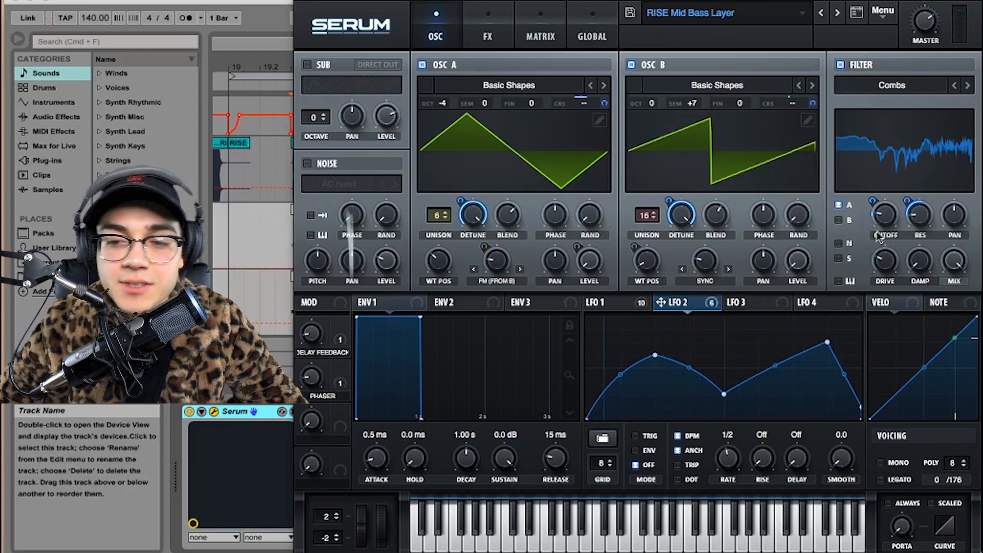
Examine the Combs filter's cutoff, resonance, drive, pan and mix settings with LFO 2's modulation, and return to LFO 1.
mouse_move(887, 225)
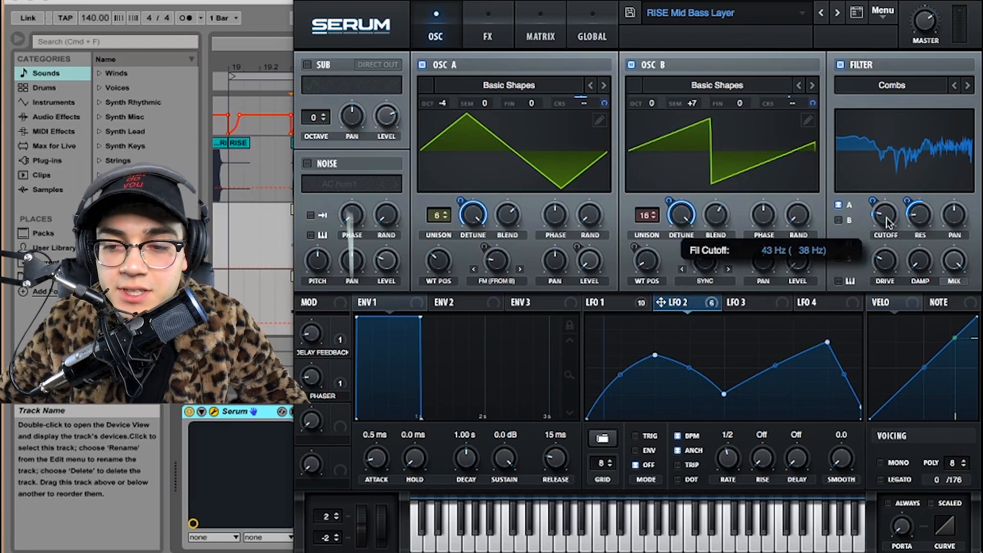
drag(887, 217, 888, 219)
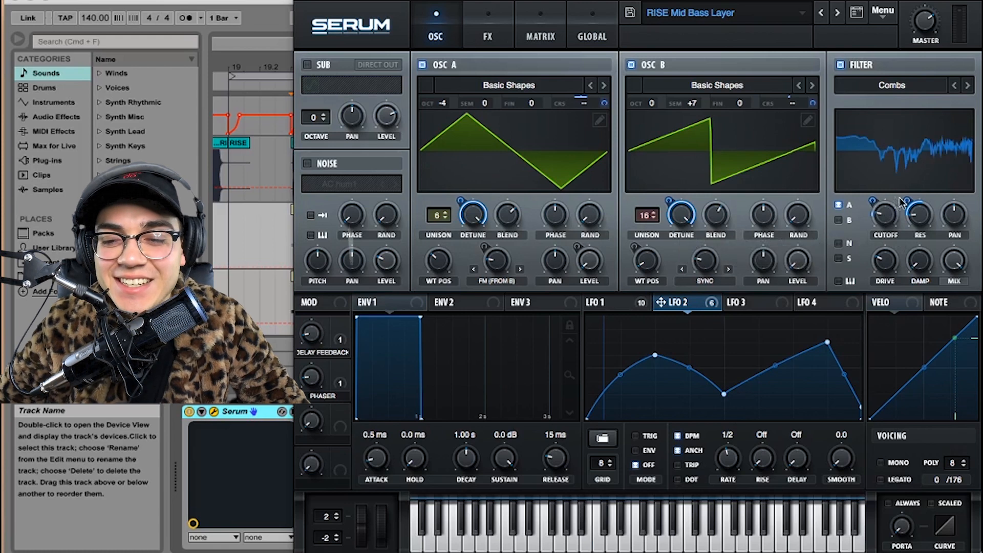
mouse_move(917, 219)
mouse_move(908, 201)
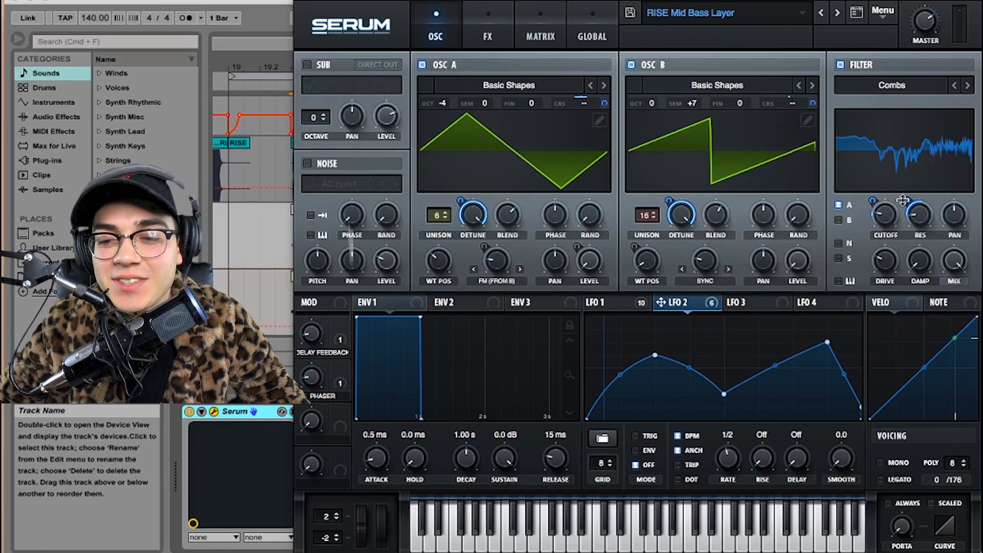
mouse_move(888, 263)
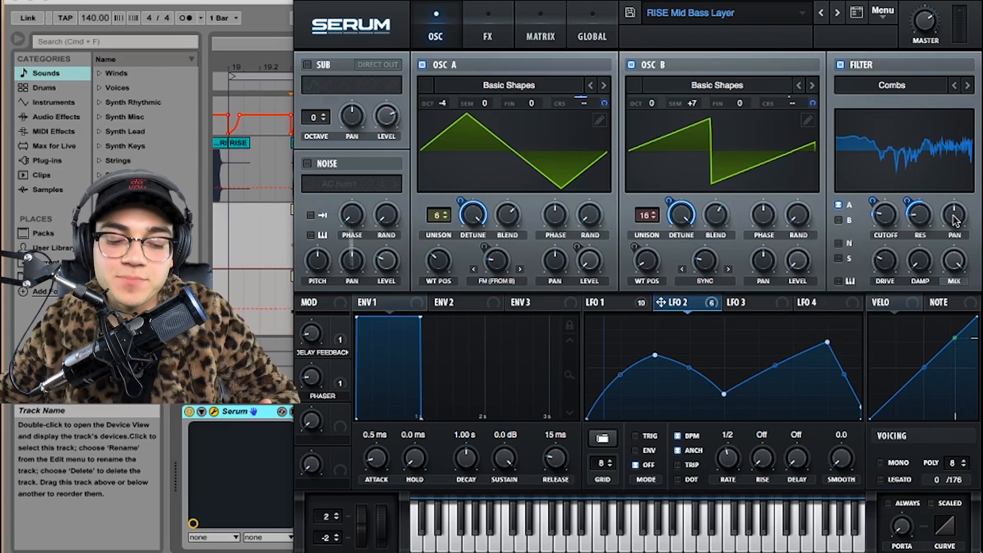
mouse_move(954, 220)
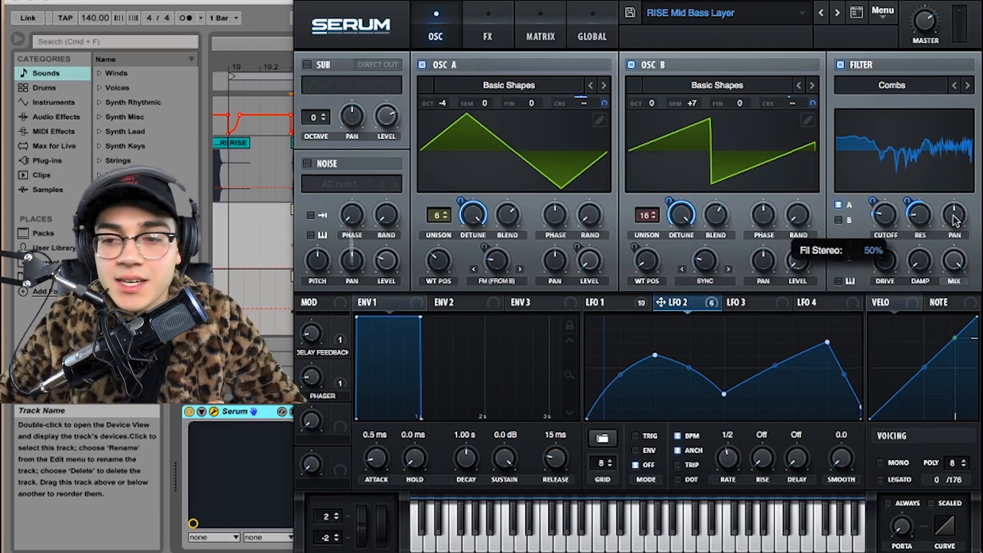
mouse_move(960, 263)
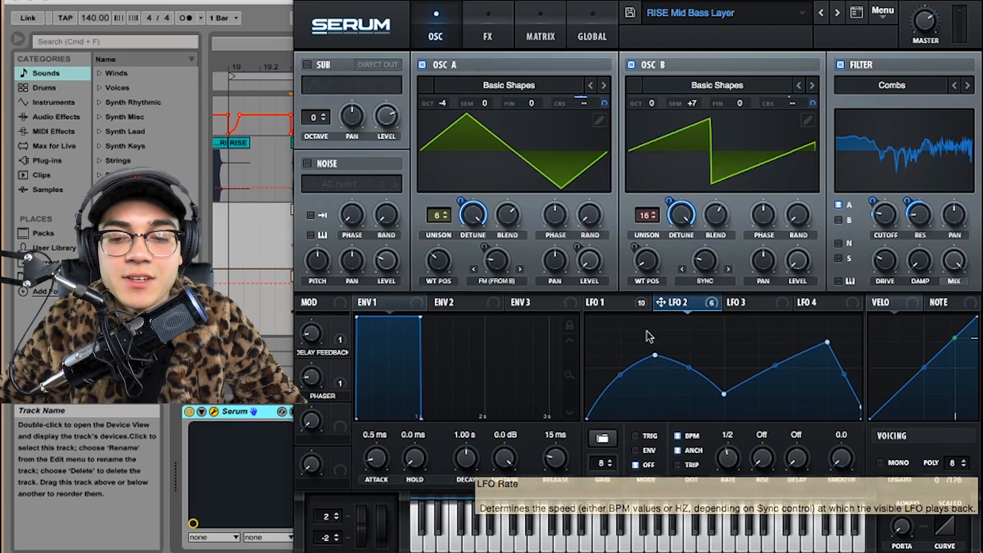
click(635, 304)
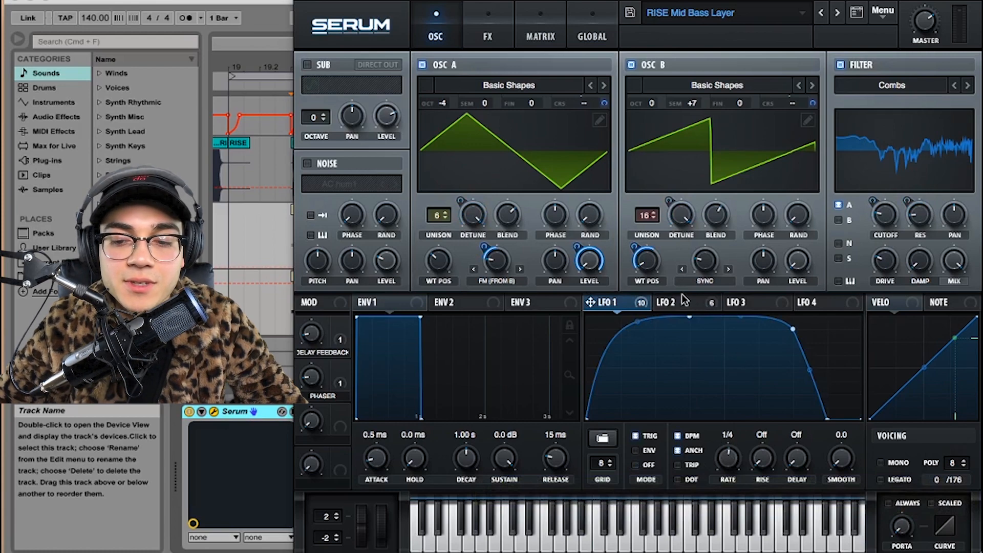
Examine the chorus effect's preset and its rate, delay, depth, feedback and LPF settings.
click(683, 301)
click(494, 35)
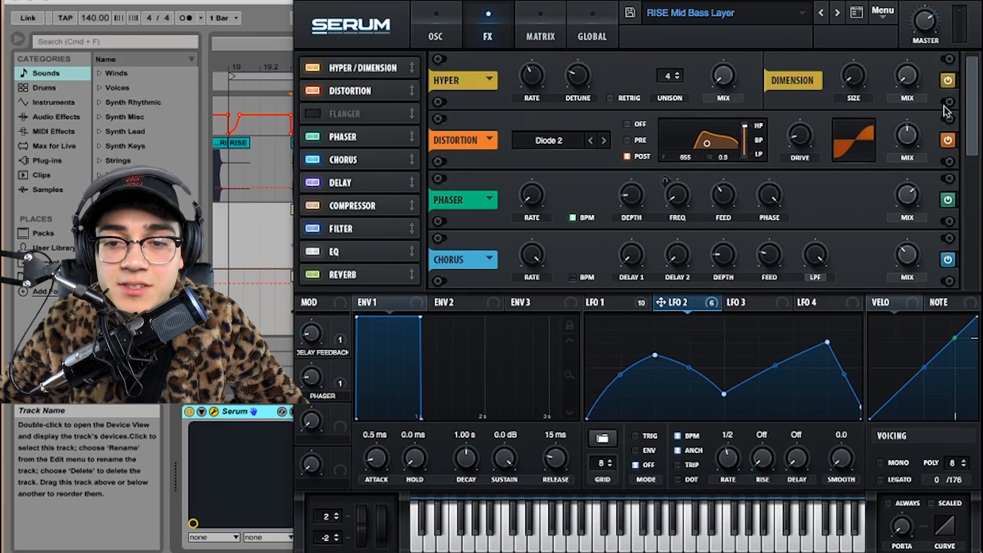
drag(973, 106, 975, 148)
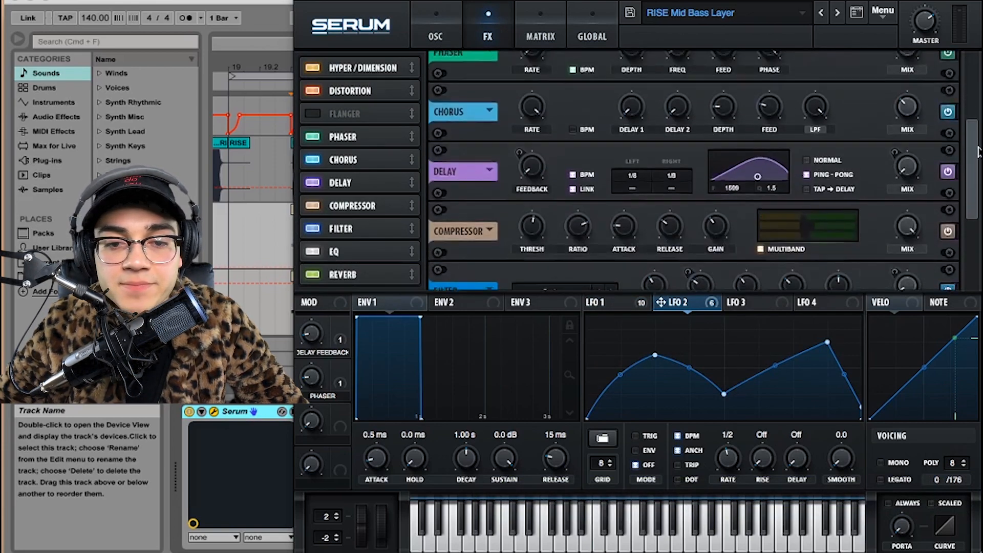
click(491, 109)
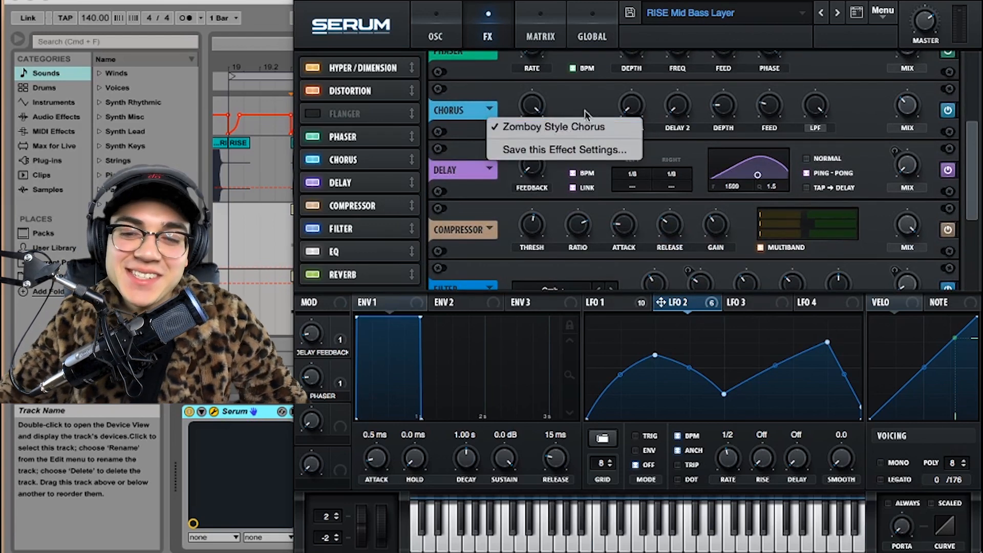
click(582, 93)
mouse_move(536, 107)
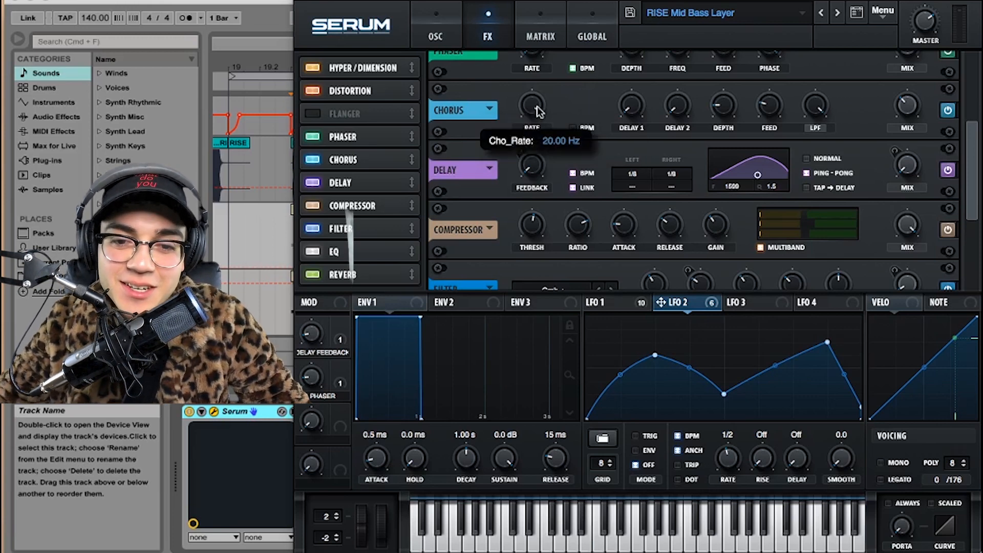
mouse_move(631, 109)
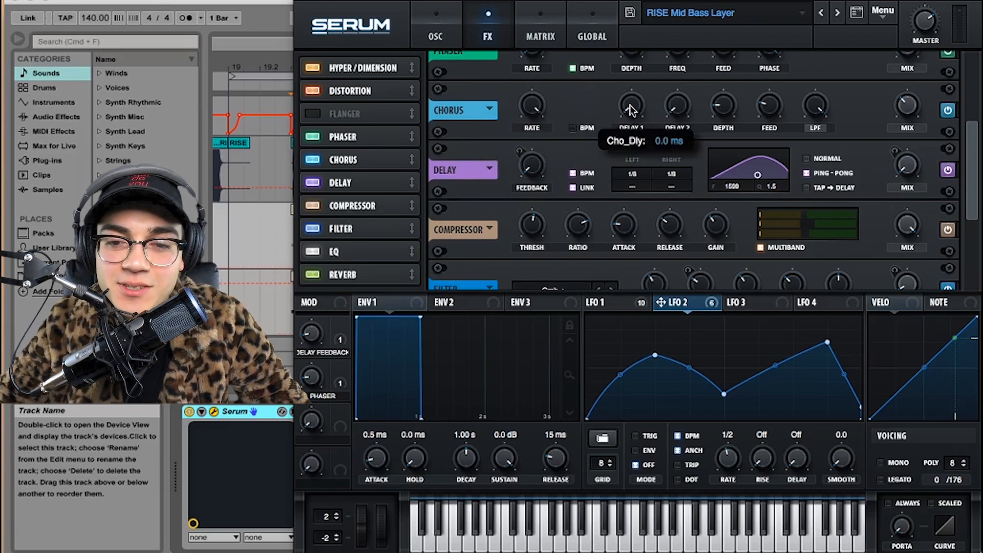
mouse_move(686, 111)
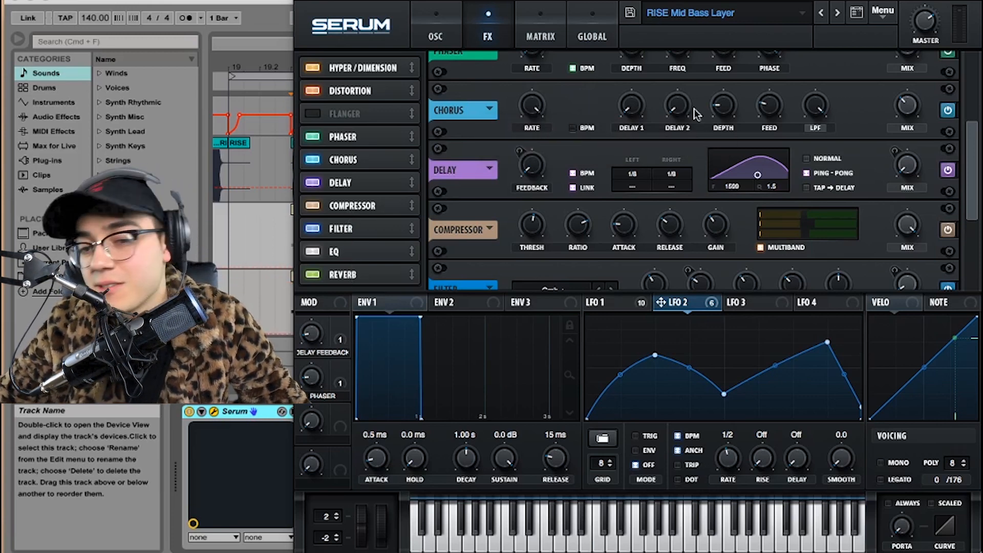
mouse_move(722, 107)
mouse_move(767, 106)
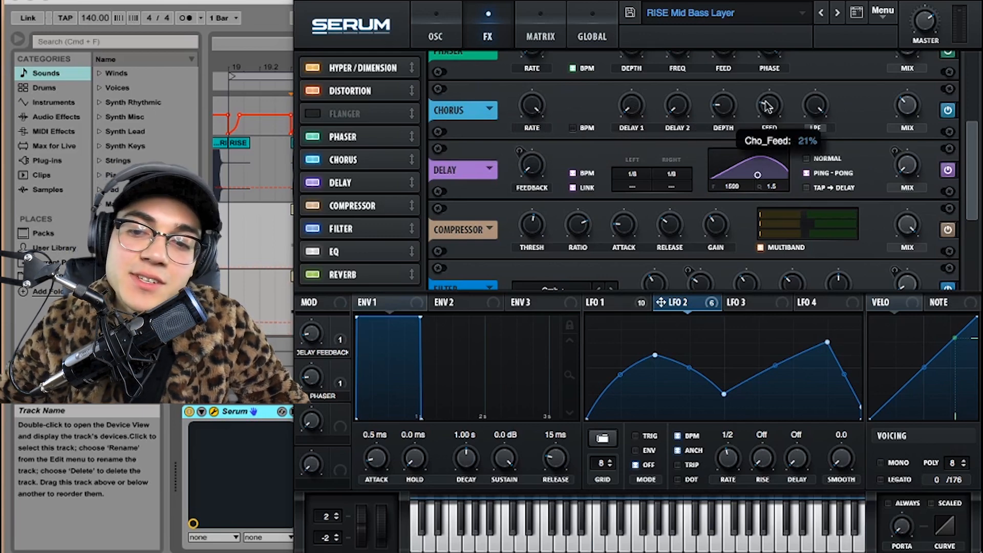
mouse_move(816, 107)
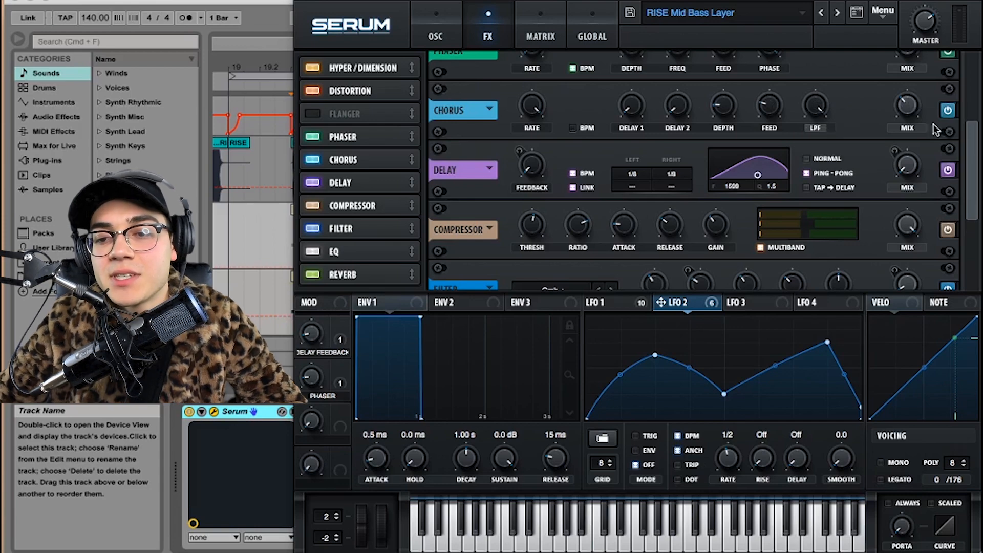
Examine the Cmb + filter effect's type, cutoff, resonance, drive, pan and mix, including LFO 1's modulation of it.
drag(972, 135, 975, 167)
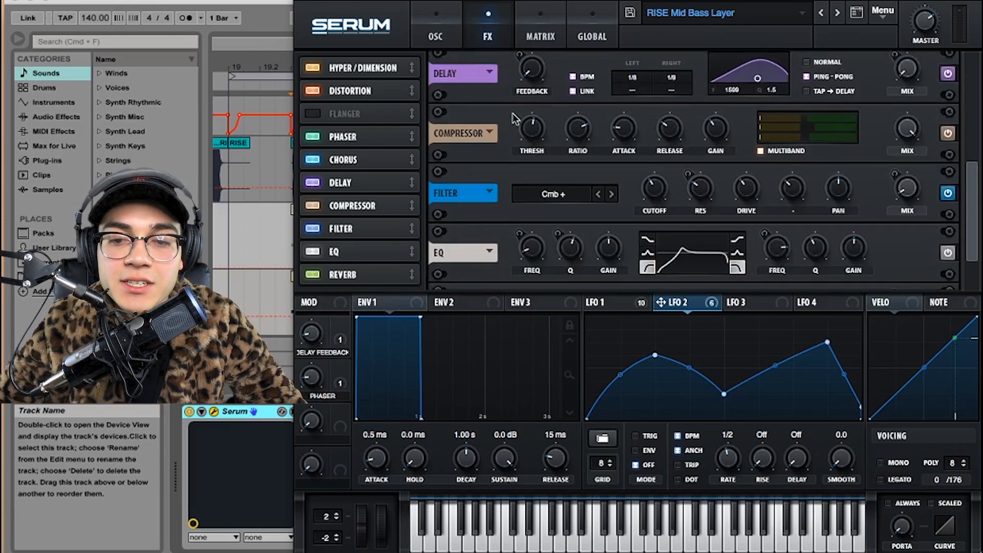
click(560, 194)
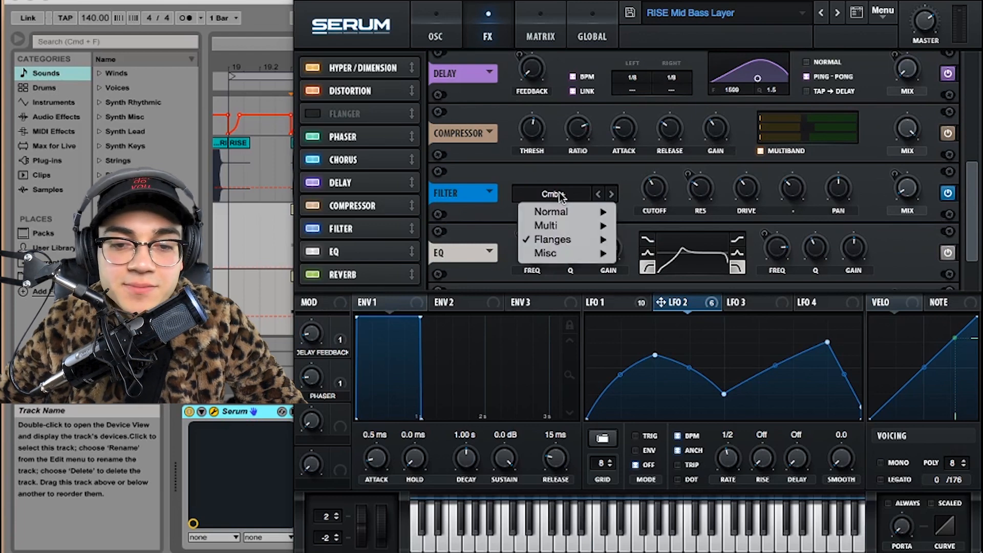
mouse_move(570, 240)
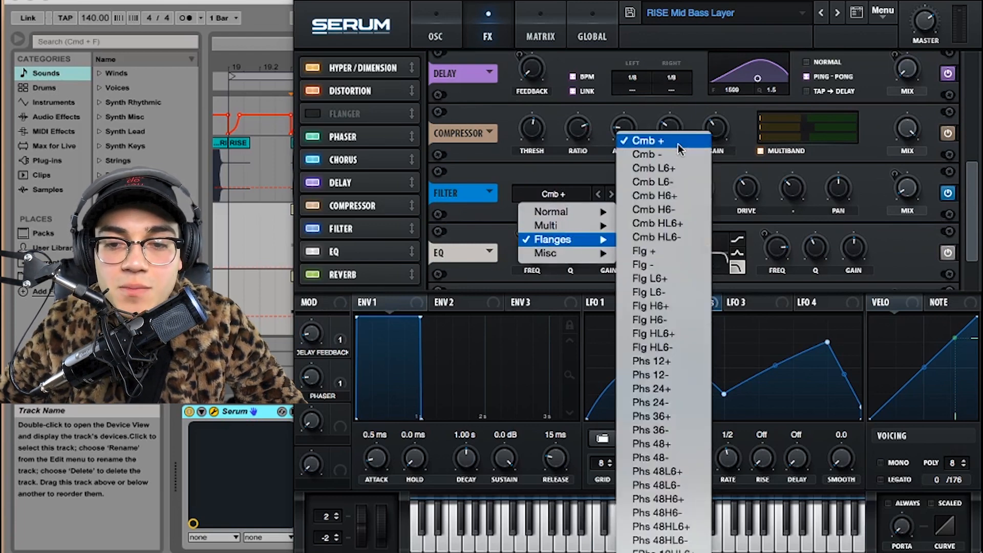
click(643, 141)
mouse_move(651, 191)
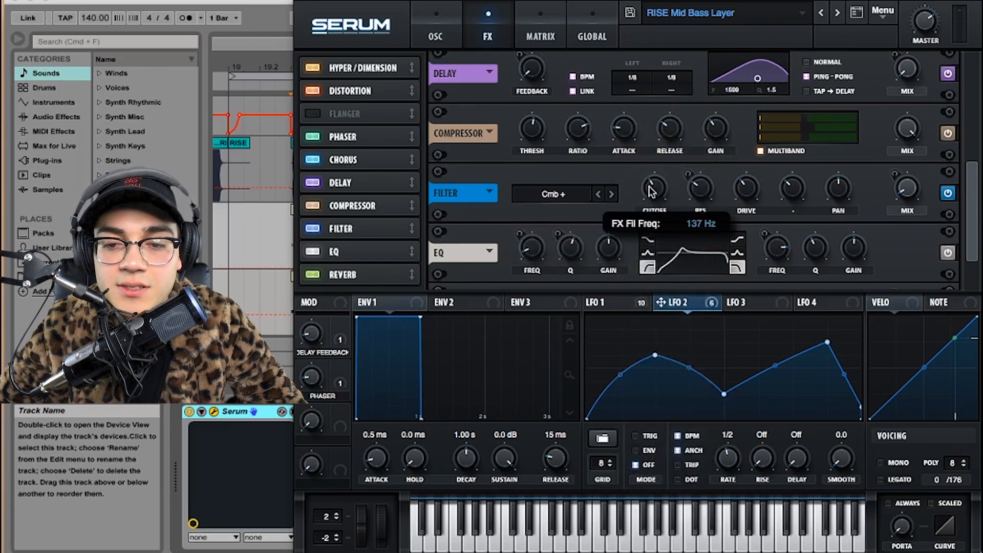
mouse_move(707, 192)
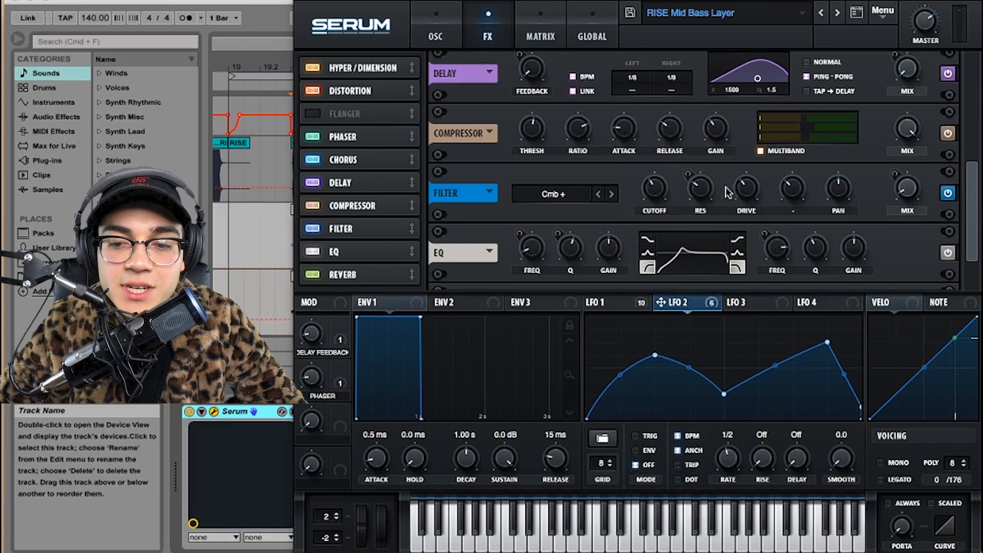
mouse_move(742, 191)
mouse_move(788, 191)
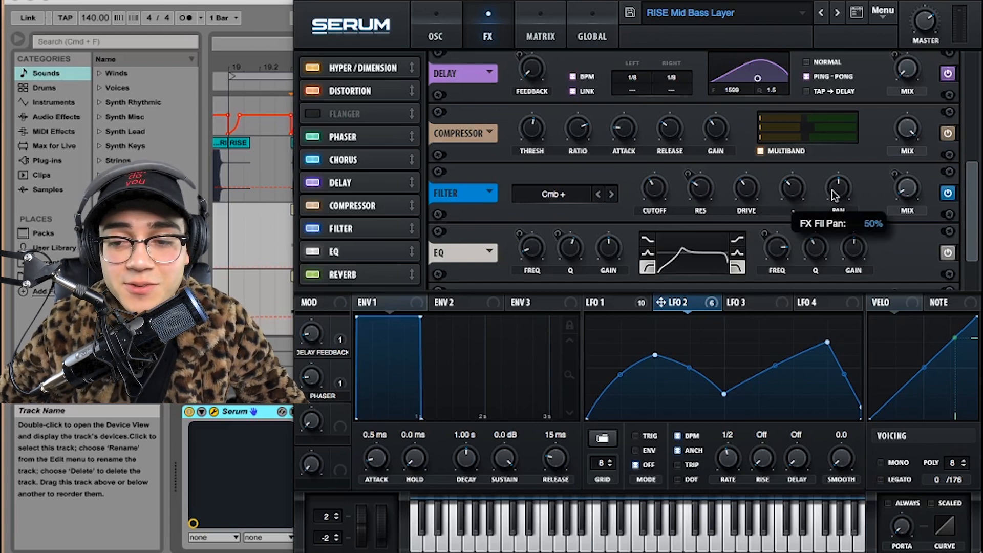
mouse_move(910, 193)
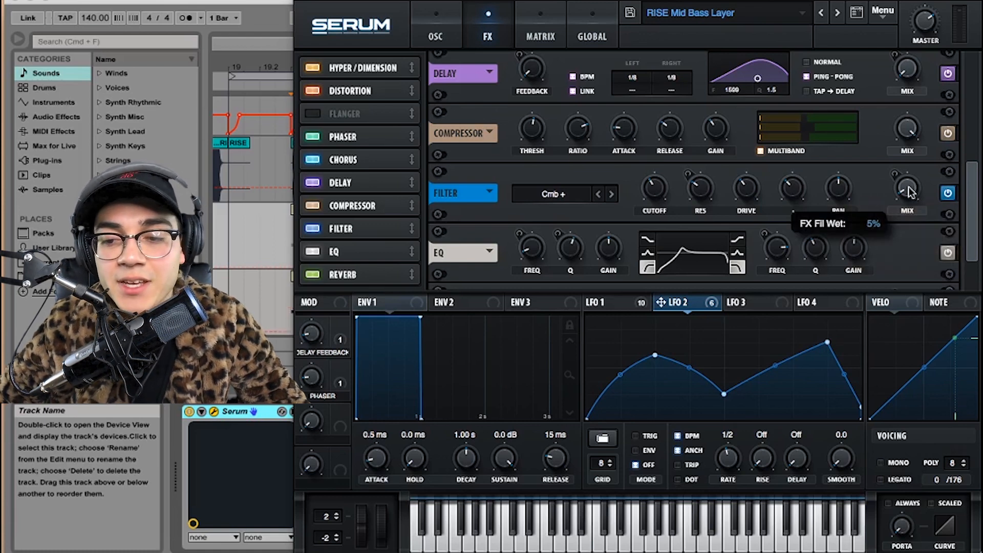
click(619, 303)
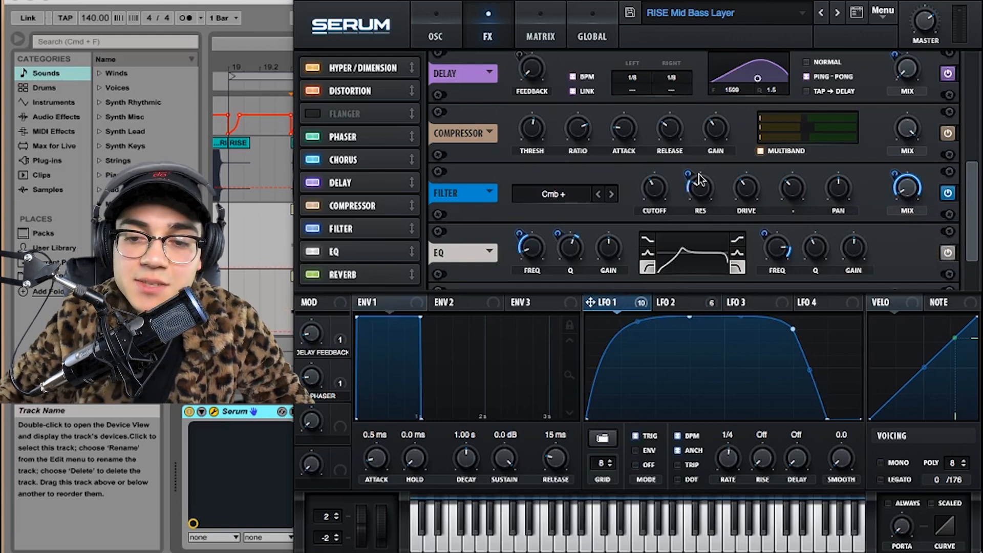
Play the clip and compare the sound with the filter and compressor effects bypassed, switching both back on.
key(space)
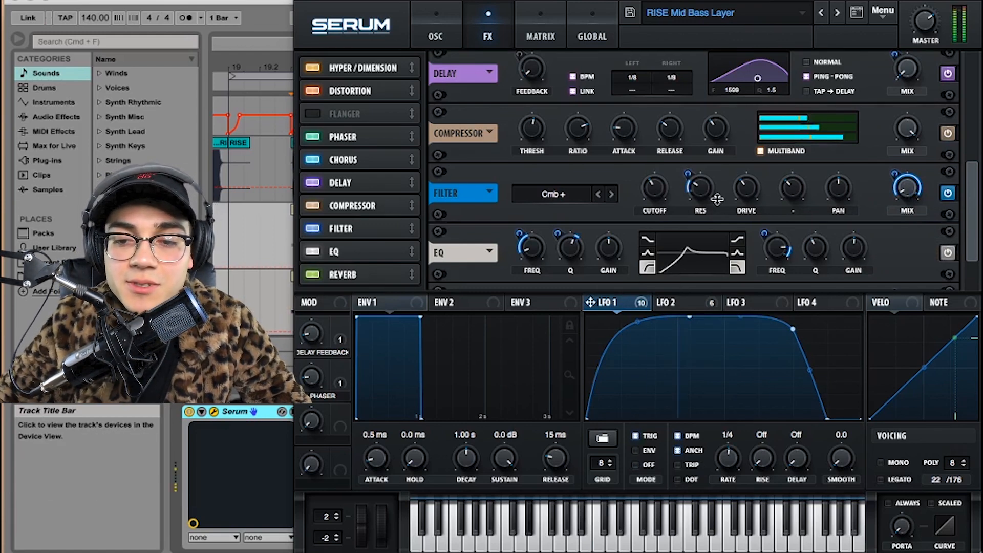
click(948, 193)
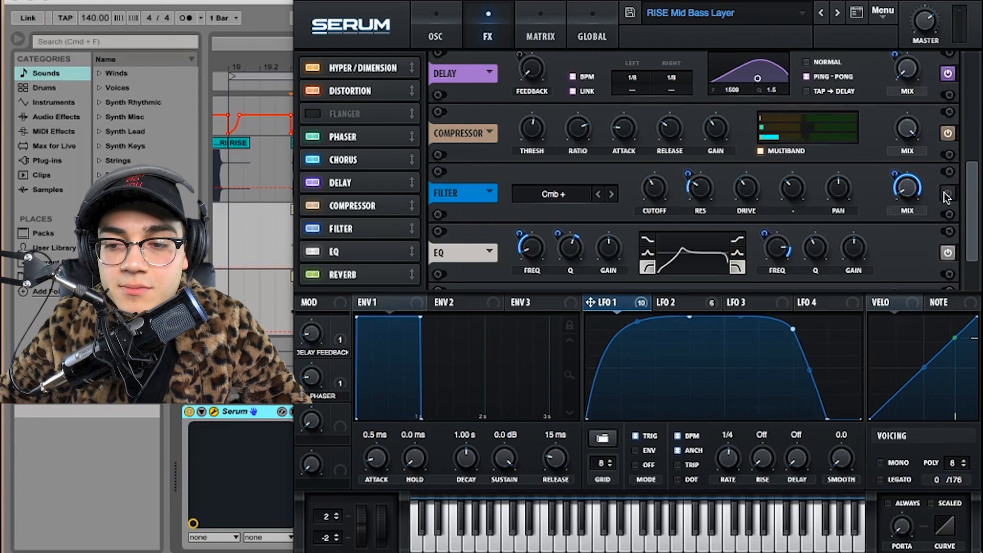
click(950, 136)
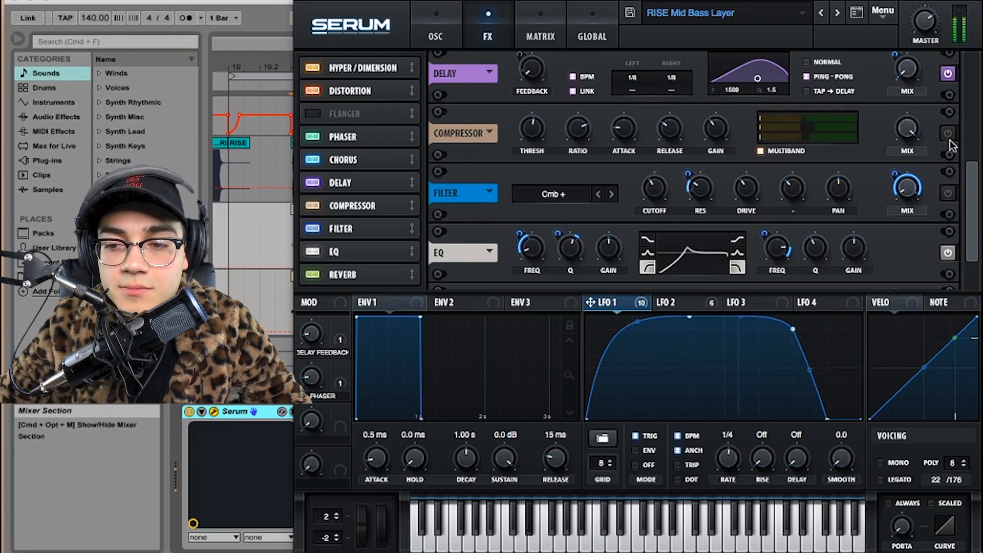
click(950, 135)
click(949, 192)
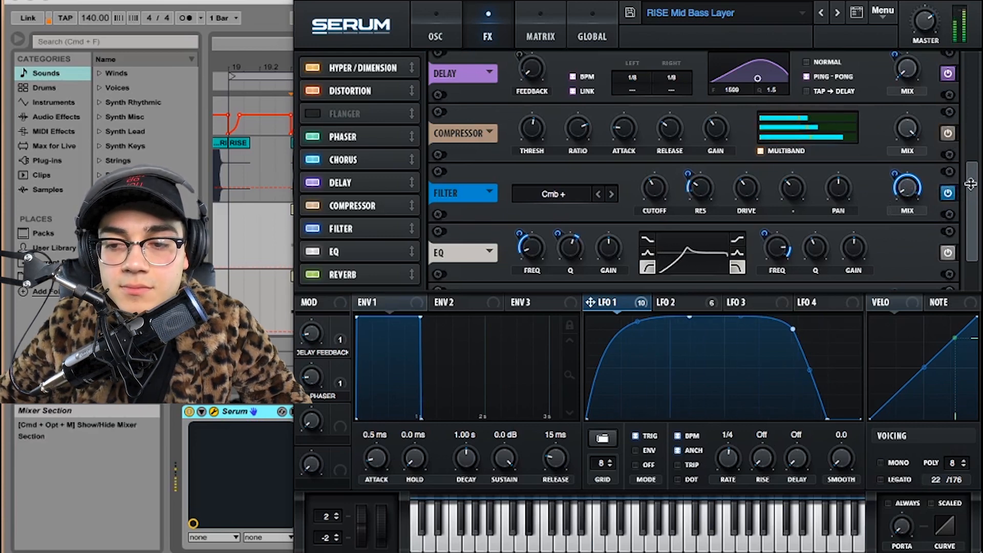
Compare the clip's sound with the EQ and reverb effects bypassed and re-enabled.
scroll(705, 238, down, 2)
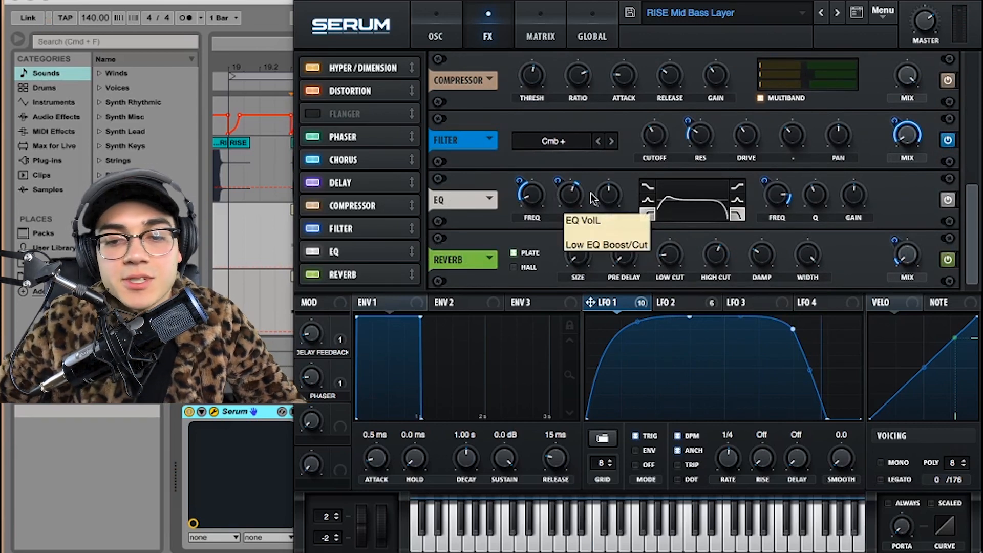
click(949, 200)
click(949, 260)
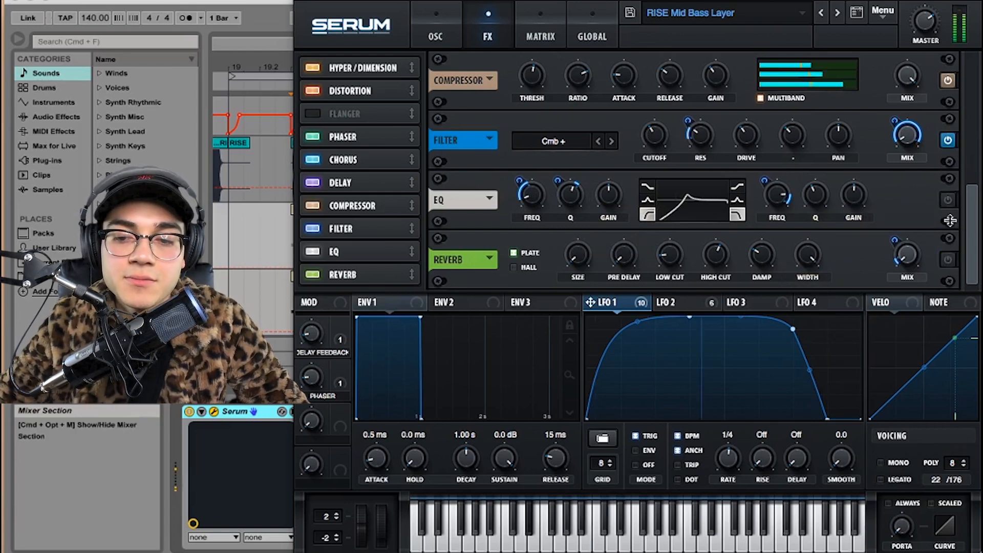
click(949, 201)
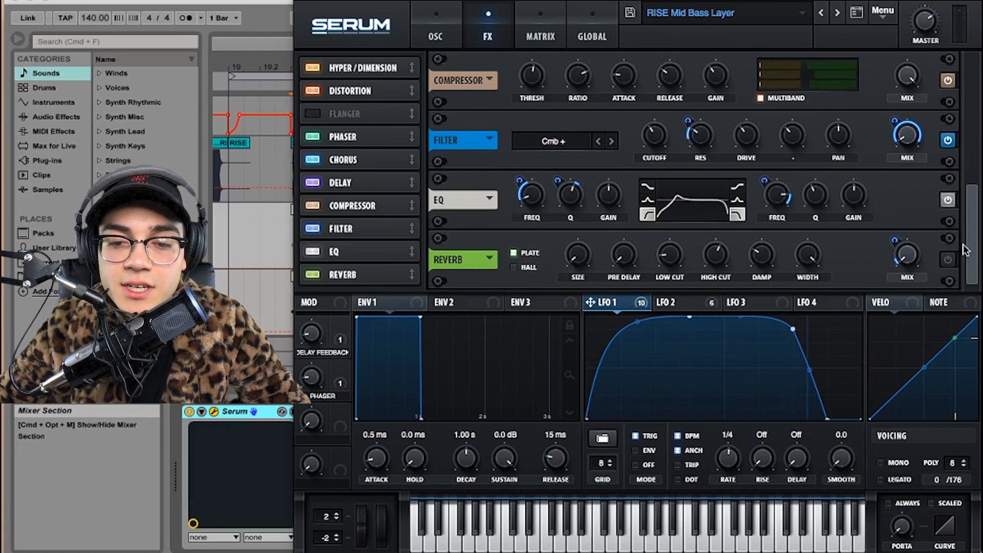
key(space)
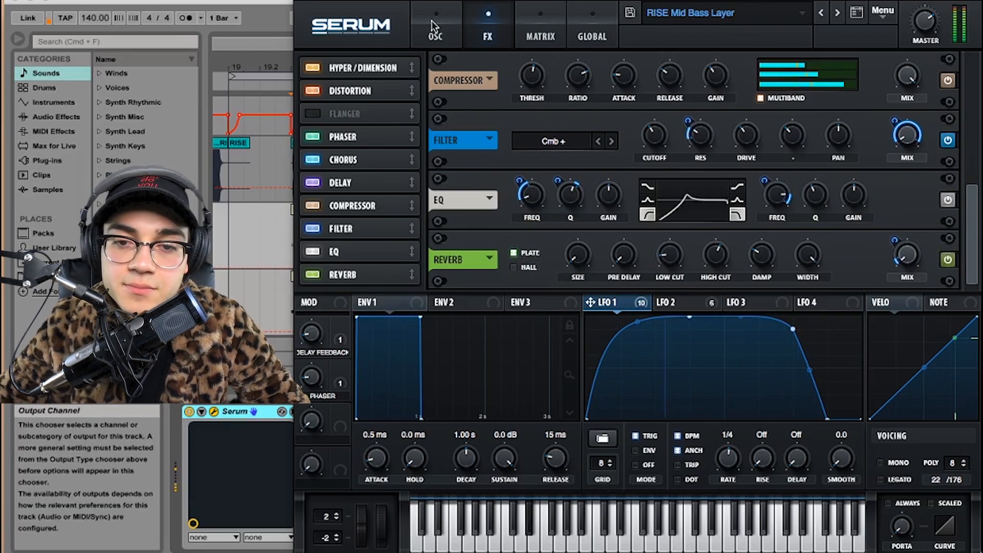
Set oscillator A's unison range to 5 in the global settings and return to the oscillators.
click(454, 29)
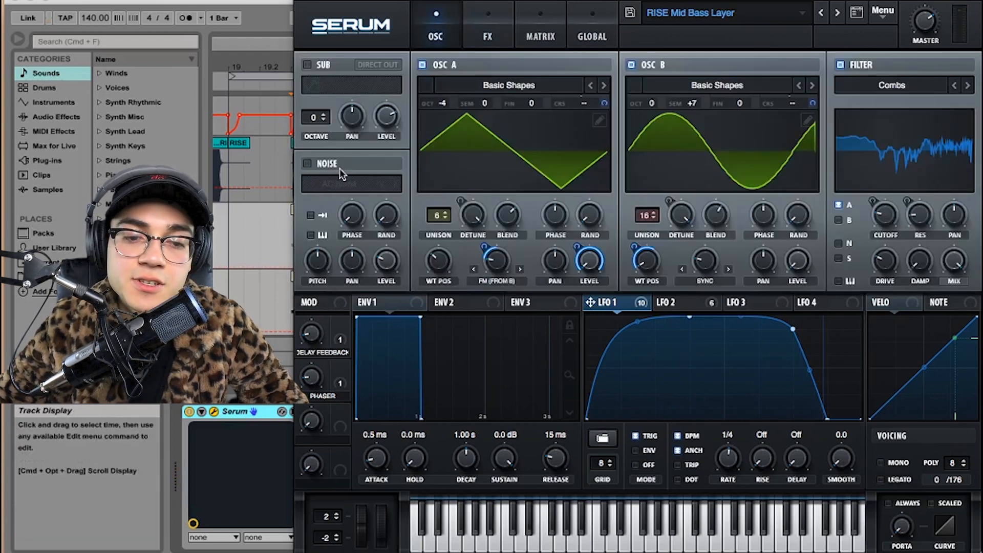
click(595, 23)
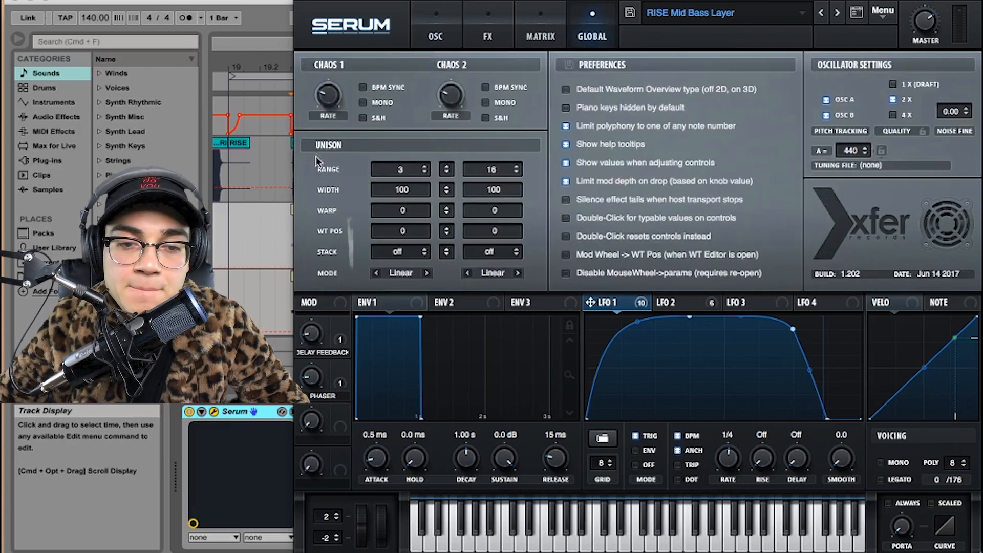
drag(412, 171, 412, 162)
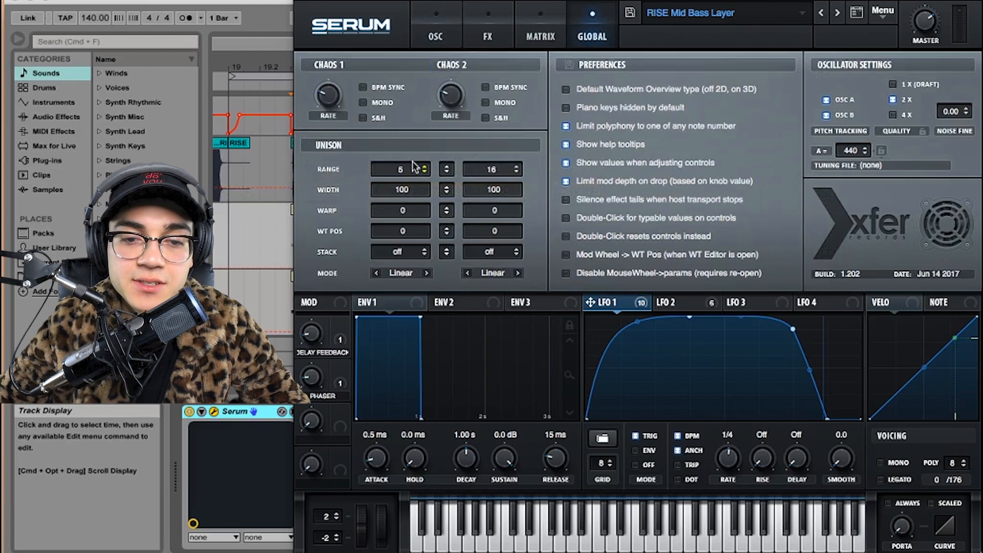
click(446, 30)
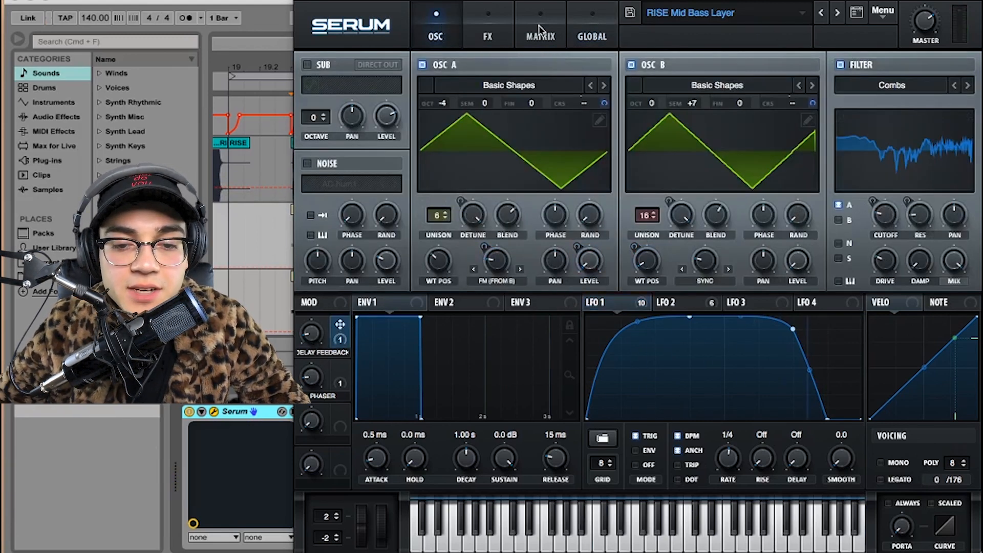
Examine the Delay Feedback and Phaser macros and the phaser frequency they modulate in the effects chain.
click(486, 35)
drag(977, 202, 979, 138)
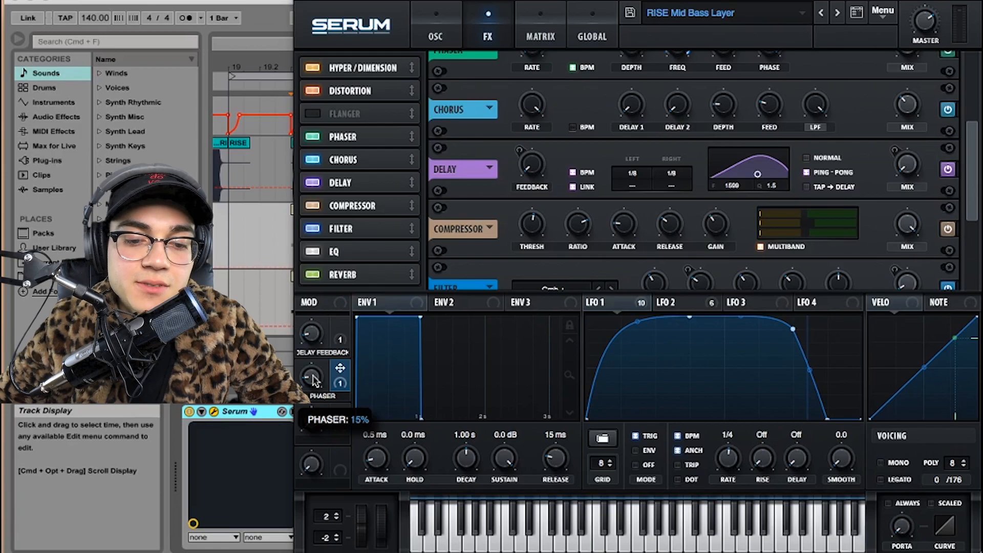
mouse_move(311, 336)
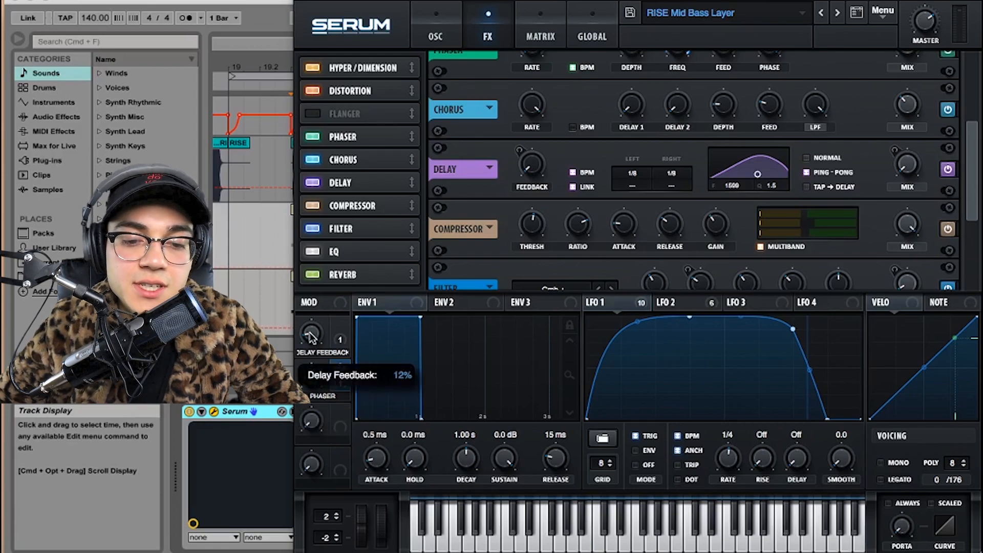
drag(974, 191, 970, 143)
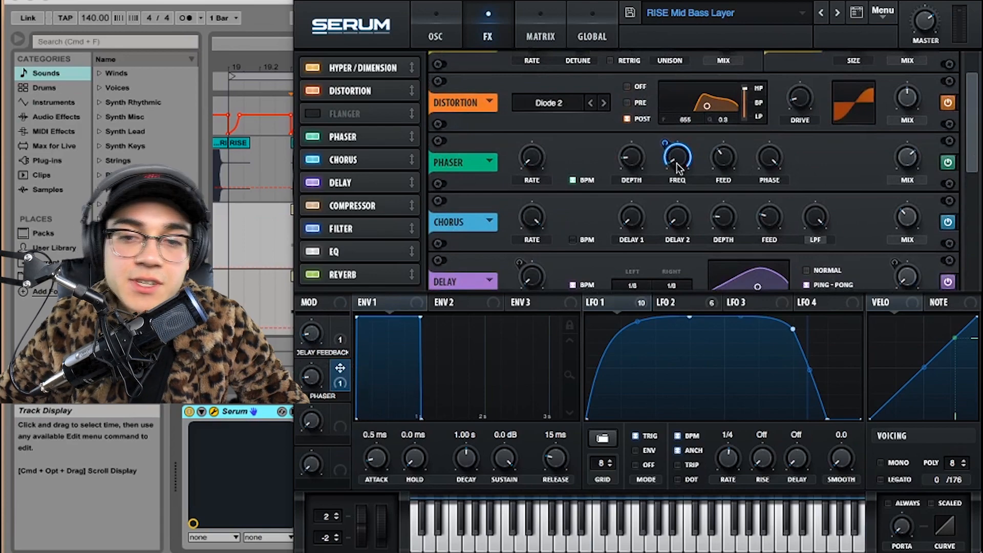
click(433, 25)
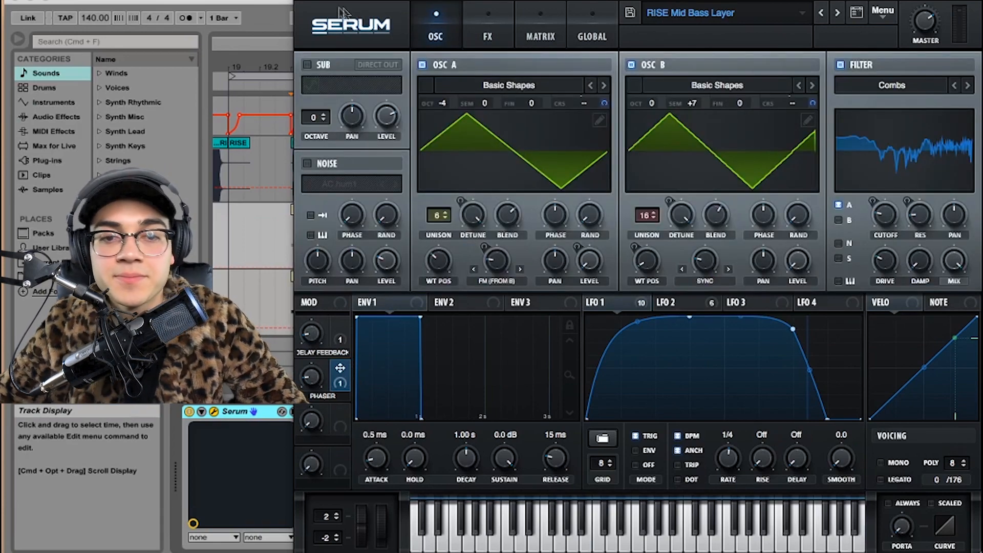
Close the synth, solo the Top Bass Layer alongside the Mid Bass Layer, and lower the Mid Bass Layer's volume to -23.4 dB during playback.
click(304, 2)
click(915, 210)
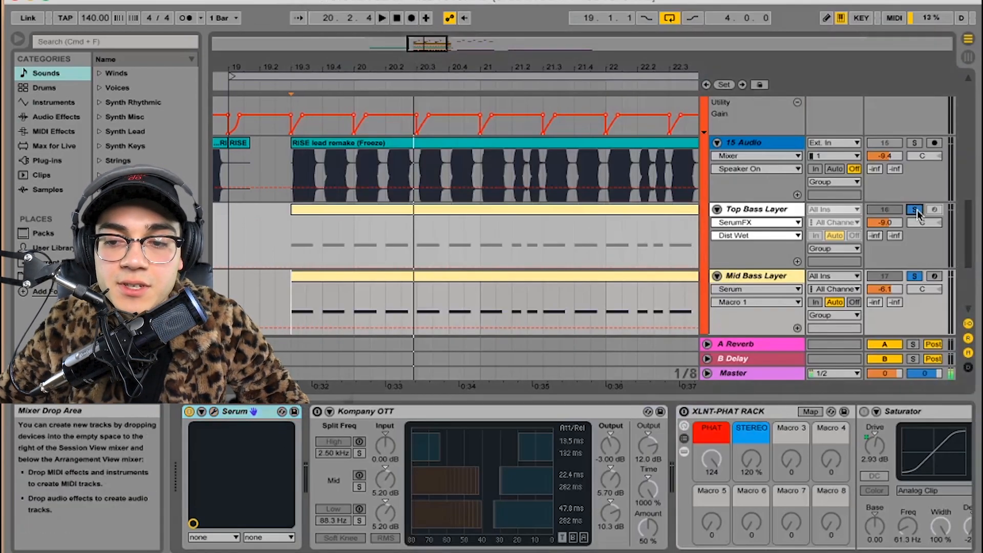
key(space)
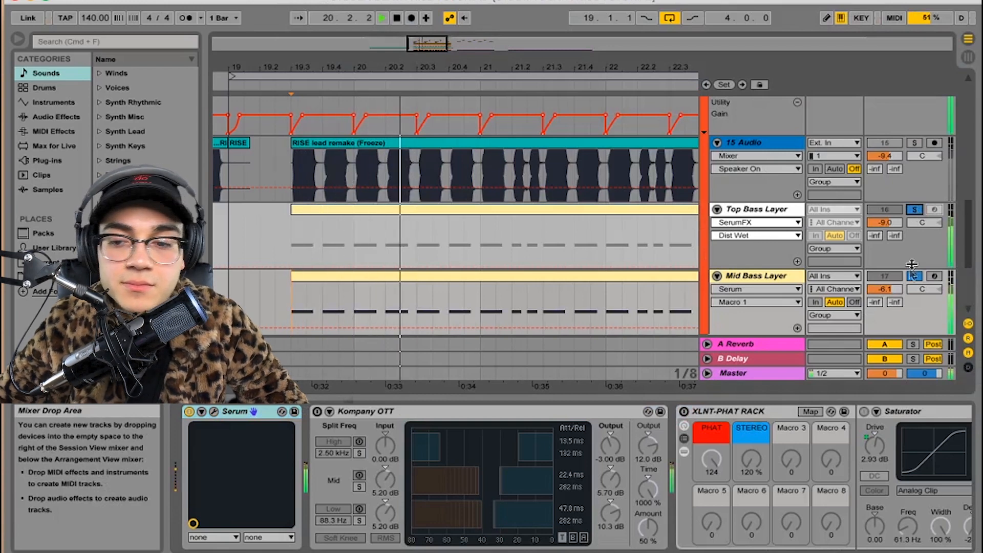
drag(891, 293, 891, 328)
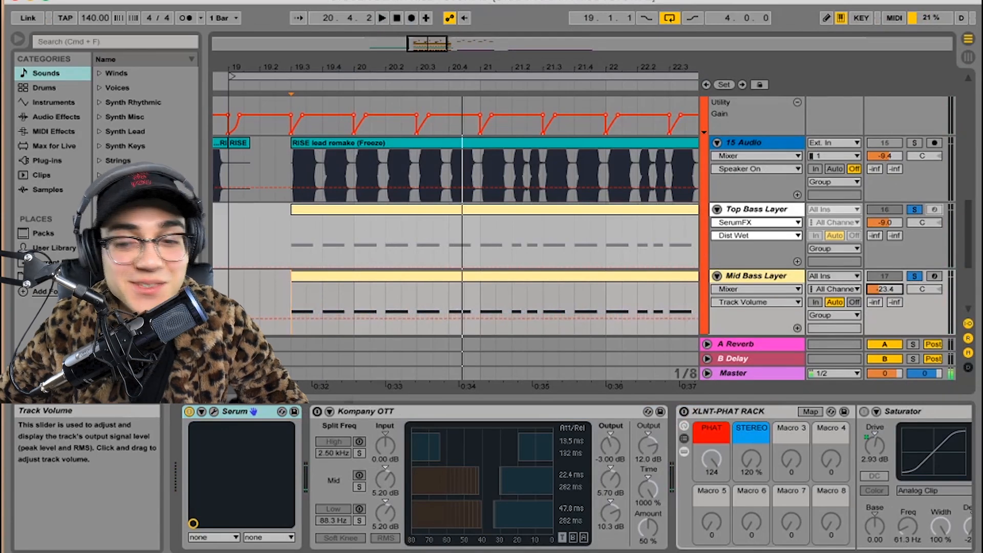
Lower the Mid Bass Layer's volume to -26.0 dB, audition it with the Top Bass Layer, and unsolo both tracks.
key(space)
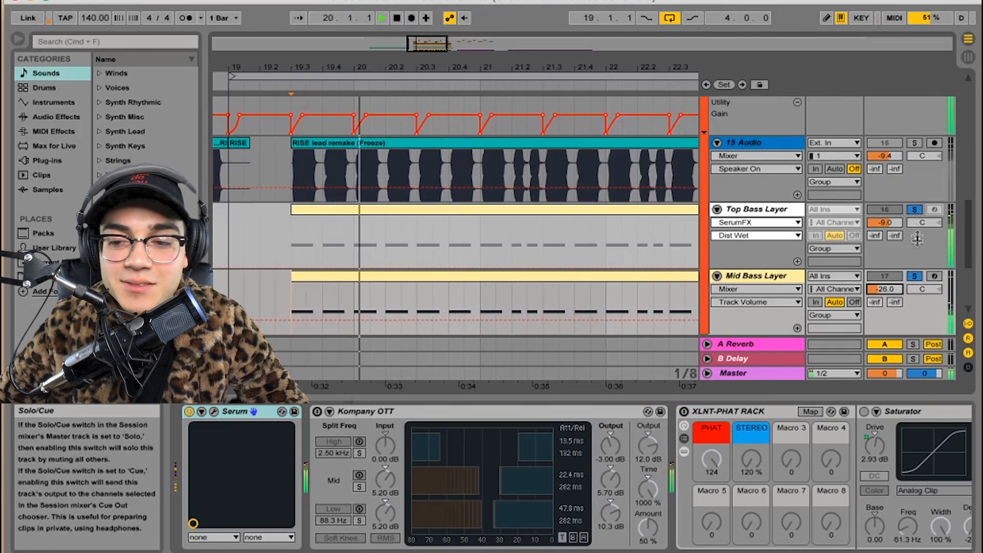
key(space)
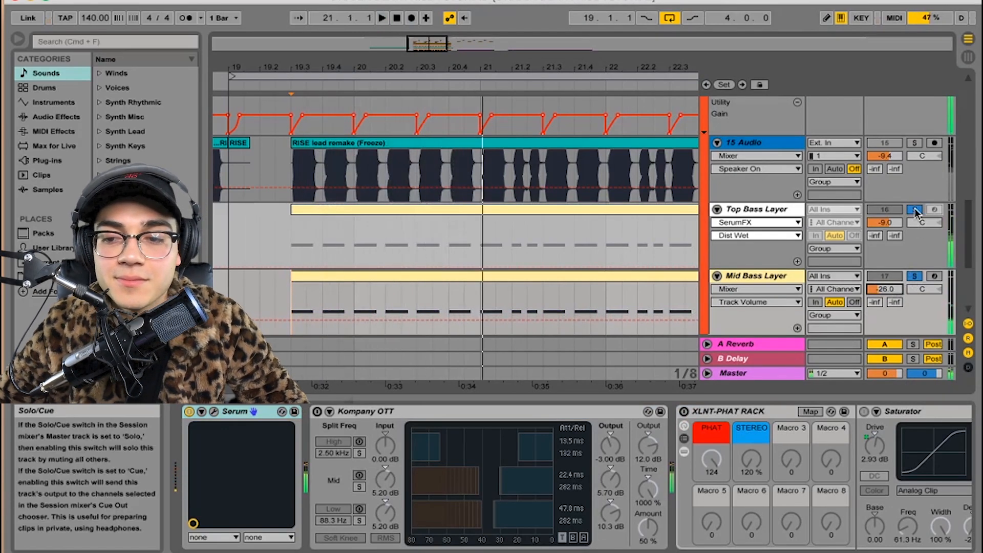
click(915, 210)
key(super+alt+l)
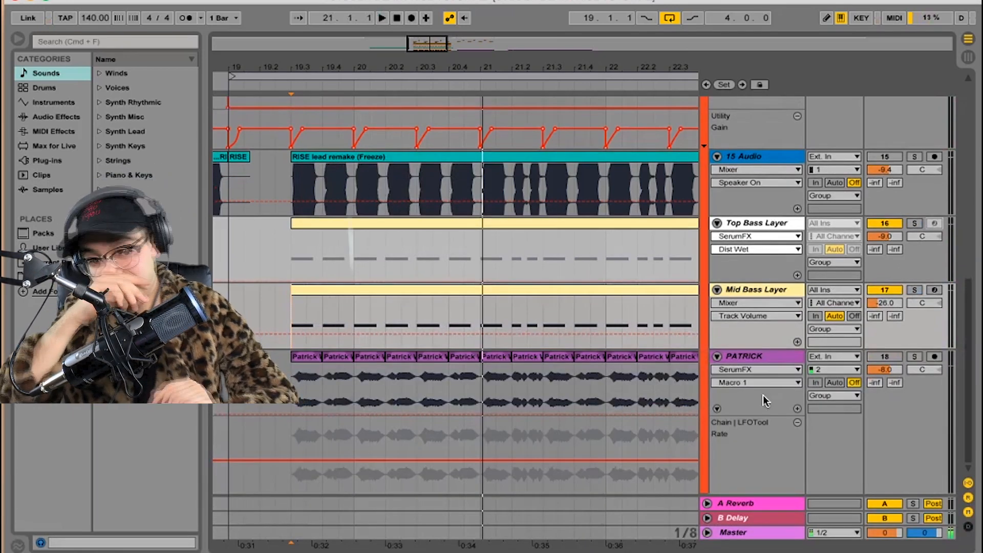
Solo the 15 Audio track and play the frozen RISE lead remake clip from bar 19.3.
scroll(575, 238, up, 3)
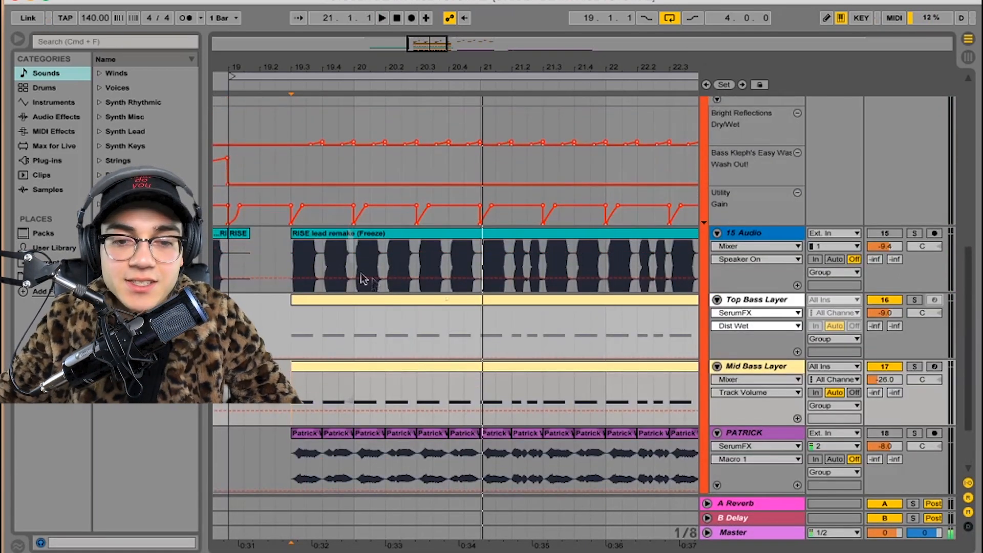
click(293, 255)
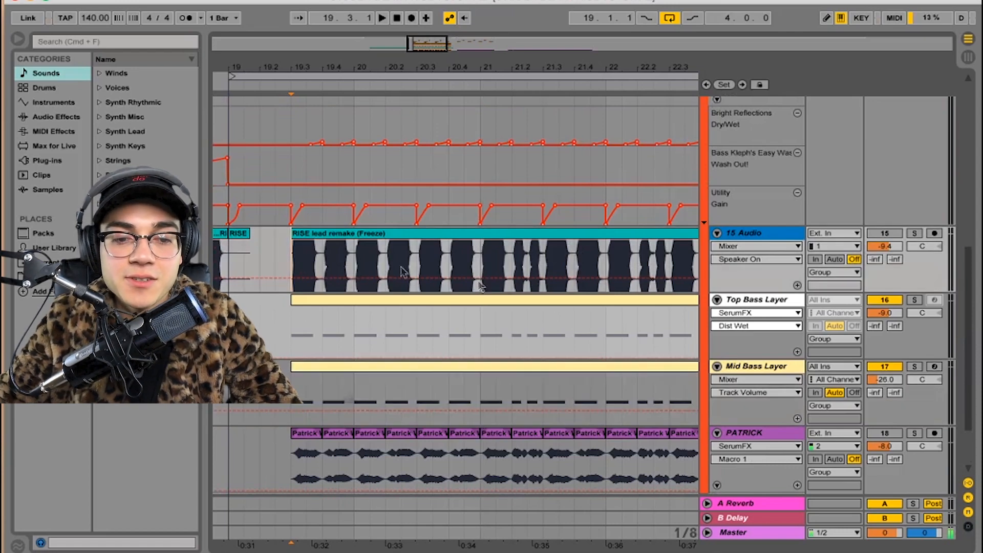
scroll(941, 256, up, 1)
click(915, 249)
scroll(318, 234, down, 3)
key(space)
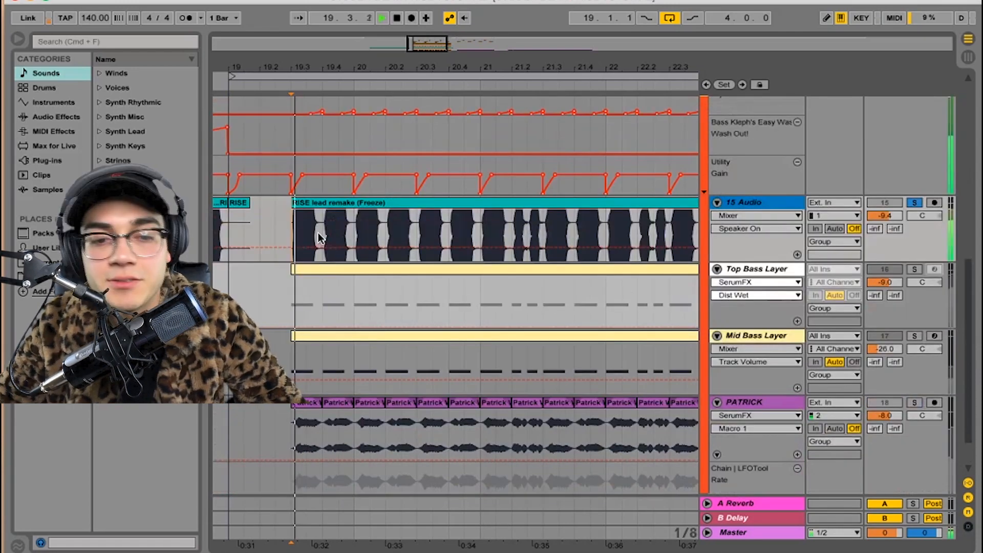
scroll(308, 241, up, 2)
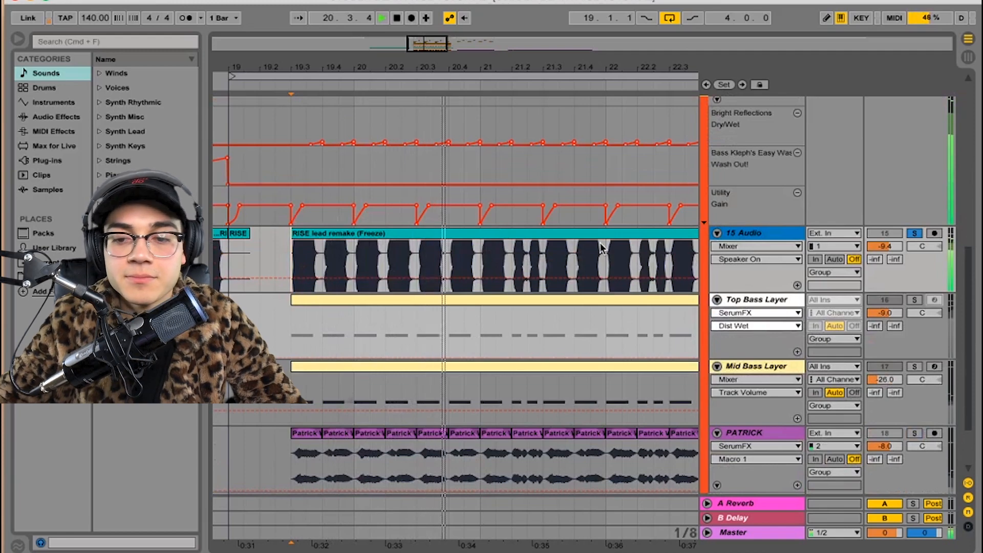
scroll(435, 246, left, 5)
key(space)
Inspect the frozen RISE lead clip's warp mode, try formants at 57.81, reset them to 0.00, and play the clip.
double_click(412, 235)
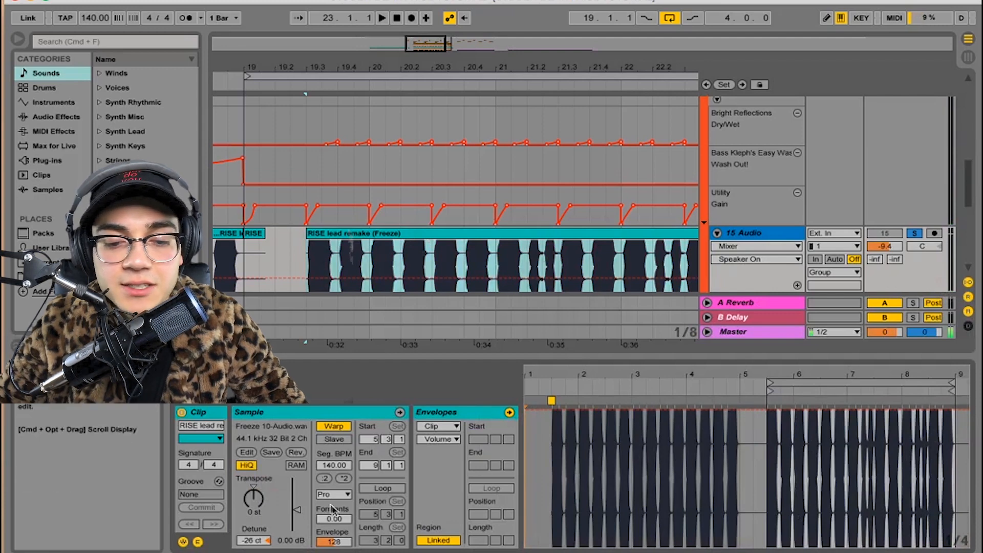
click(335, 495)
click(304, 486)
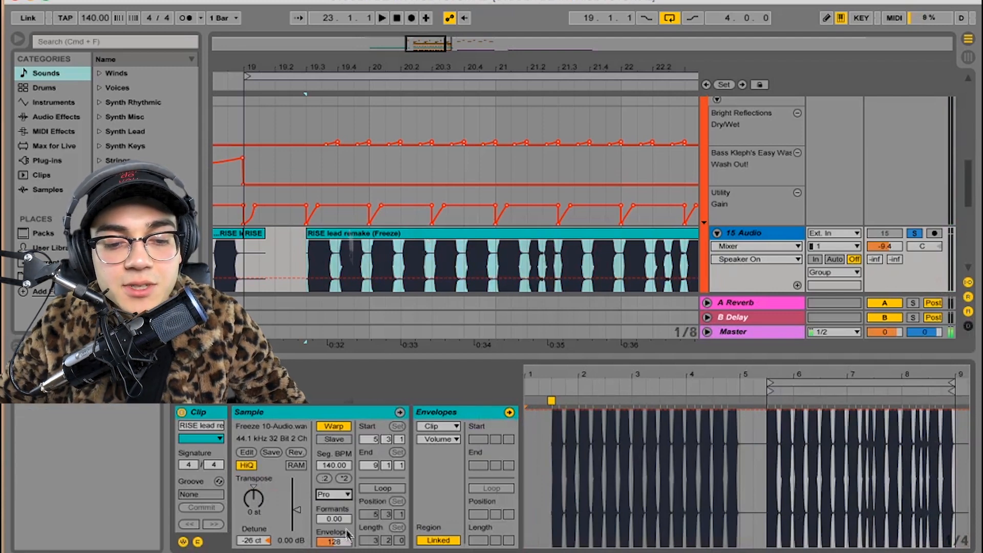
click(327, 520)
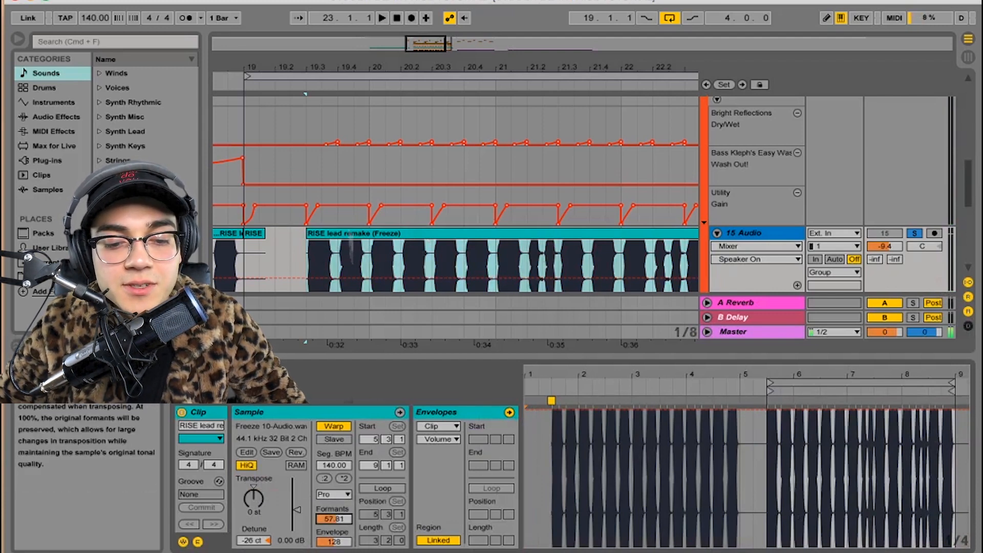
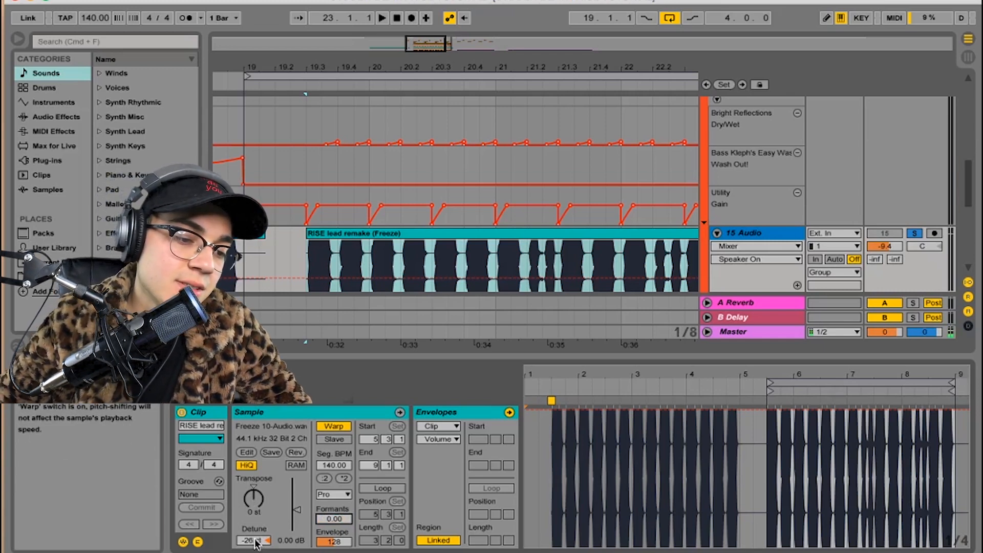
key(space)
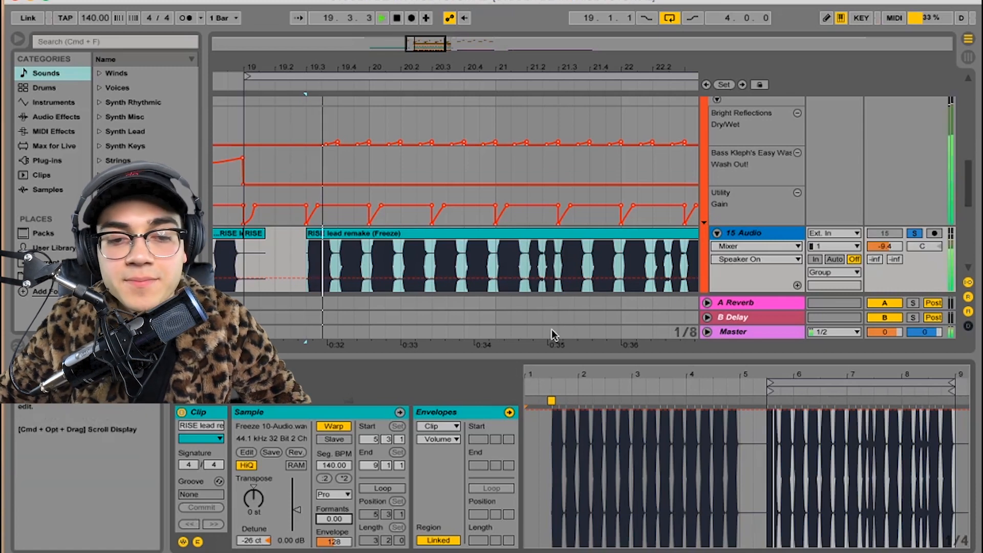
key(space)
key(super+alt+l)
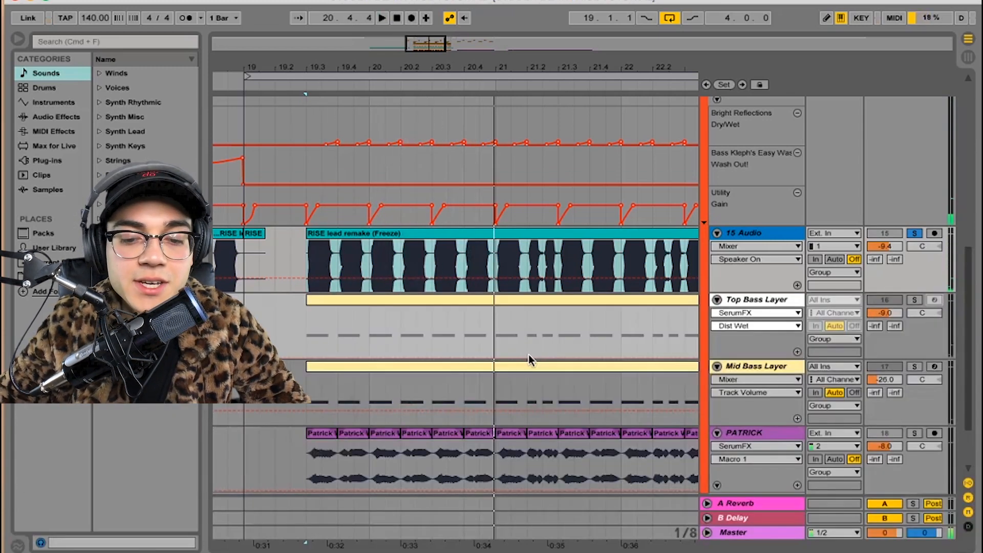
Examine the BASSES group's Bright Reflections Dry/Wet automation around bar 19.3 and the Wash Out automation leading up to bar 19.
scroll(519, 353, up, 7)
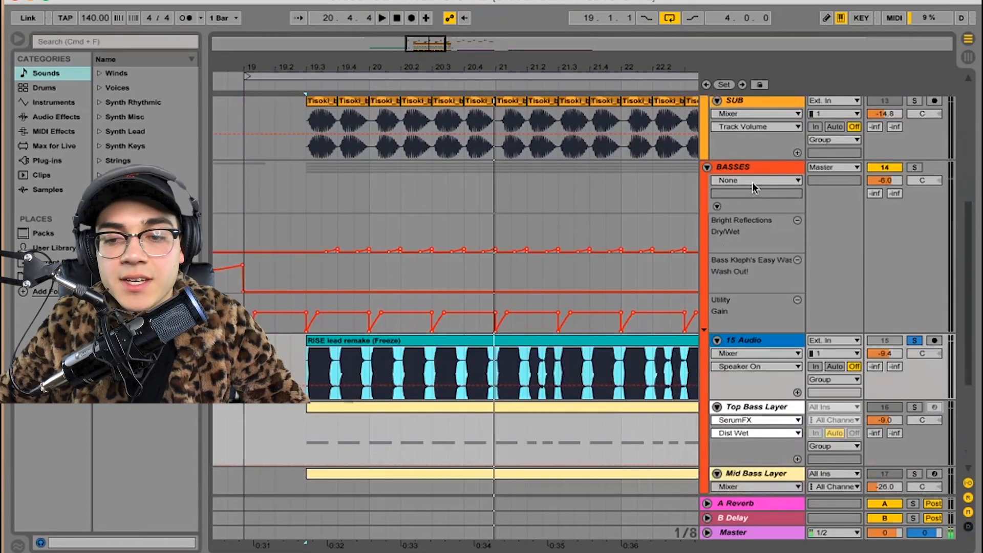
click(757, 170)
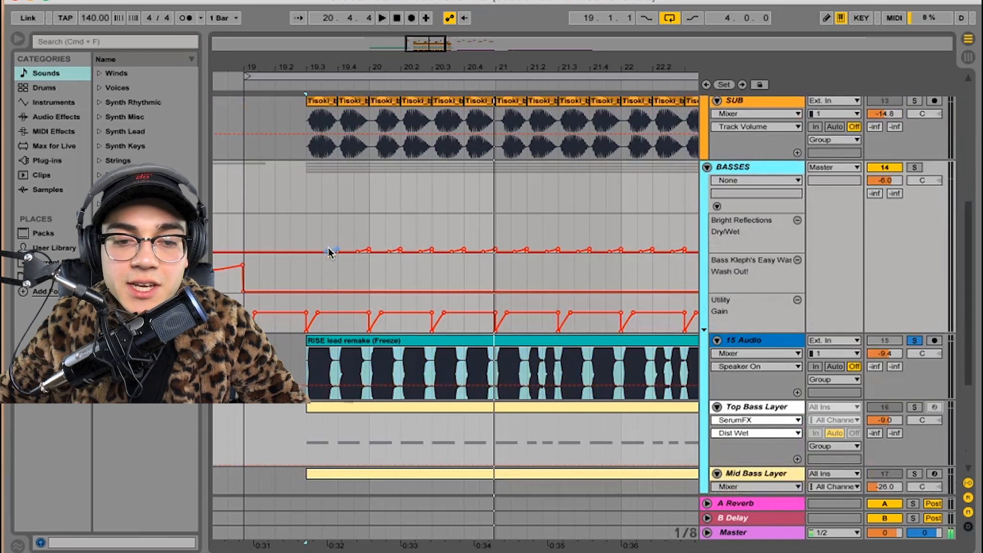
drag(323, 237, 342, 237)
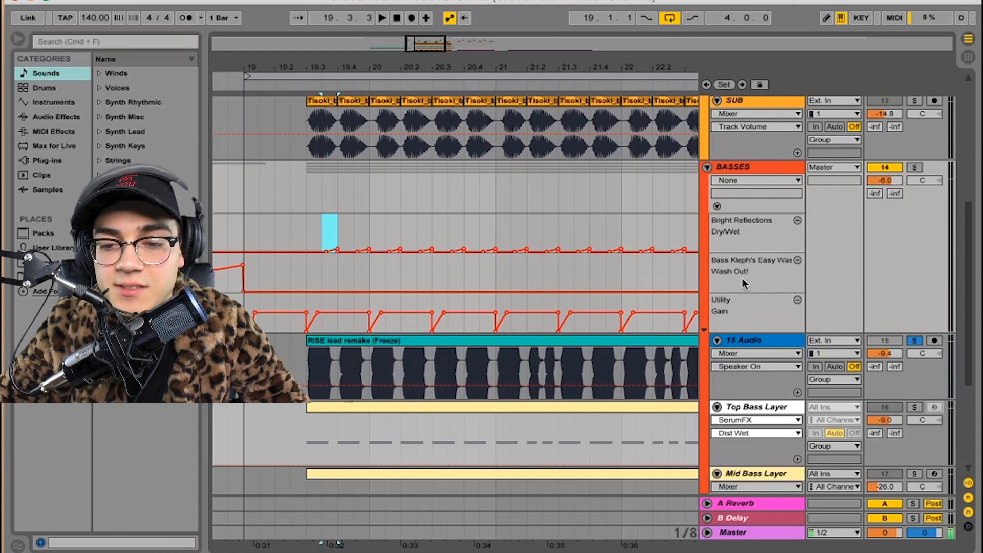
scroll(500, 280, down, 2)
scroll(500, 280, left, 10)
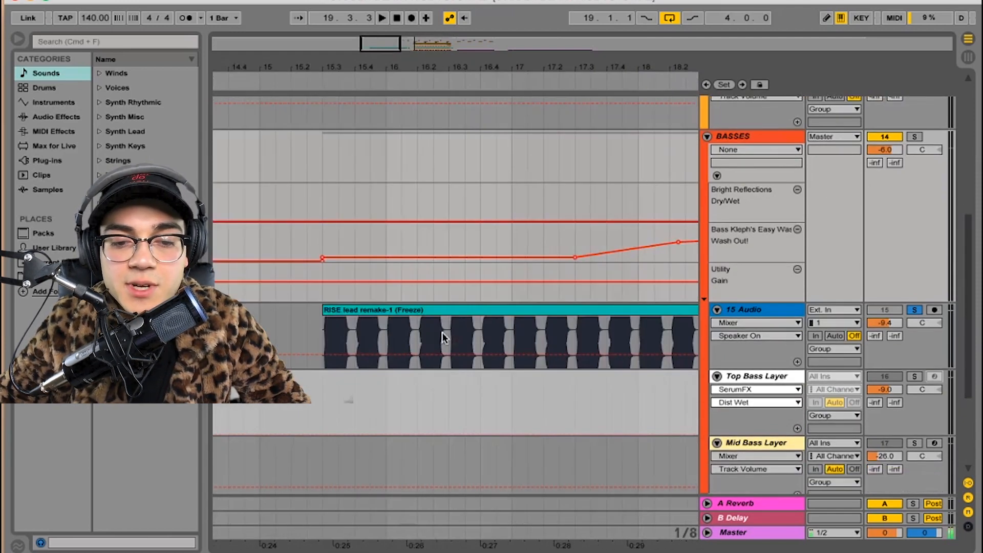
scroll(447, 339, right, 6)
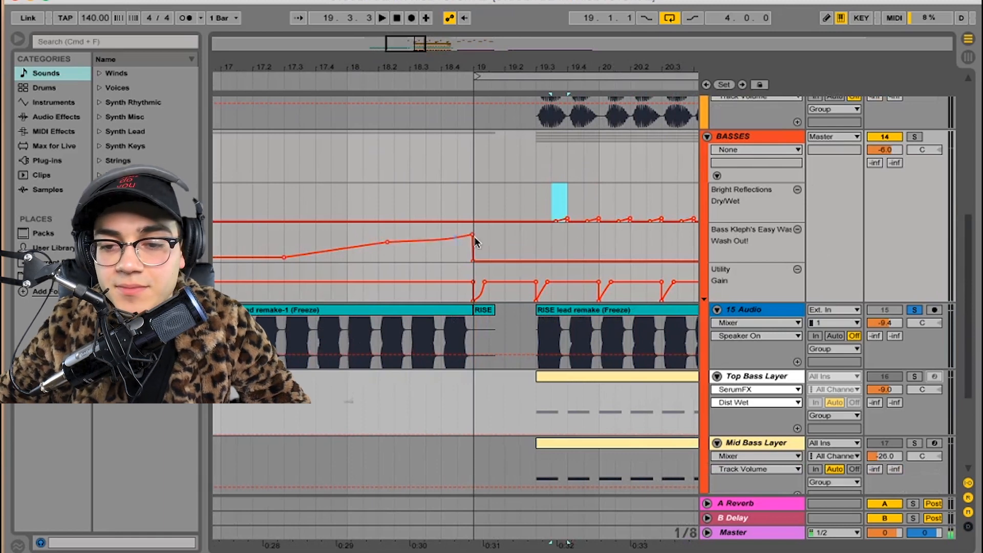
Open the BASSES group's effects and examine the devices inside Bass Kleph's Easy Wash Out rack, then collapse its device chain.
double_click(748, 136)
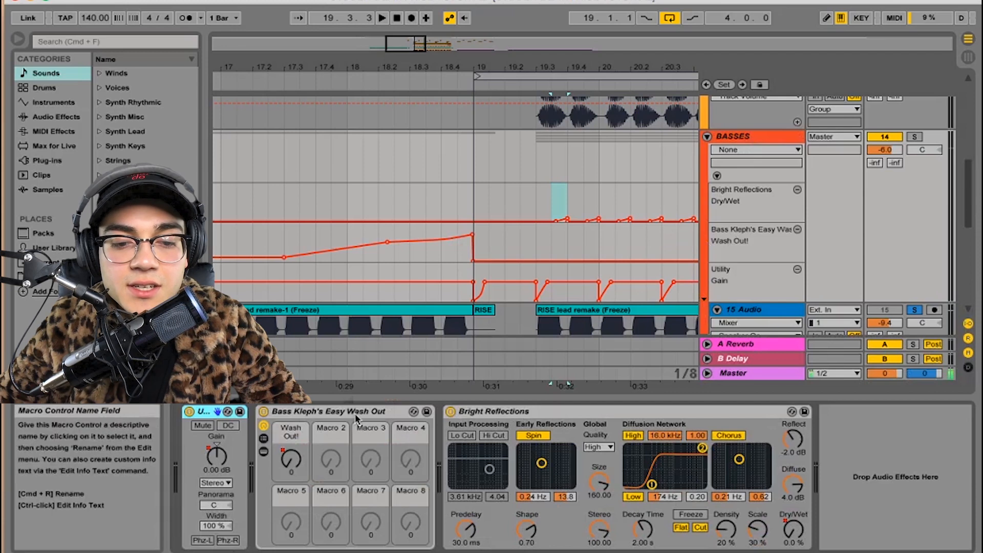
click(354, 413)
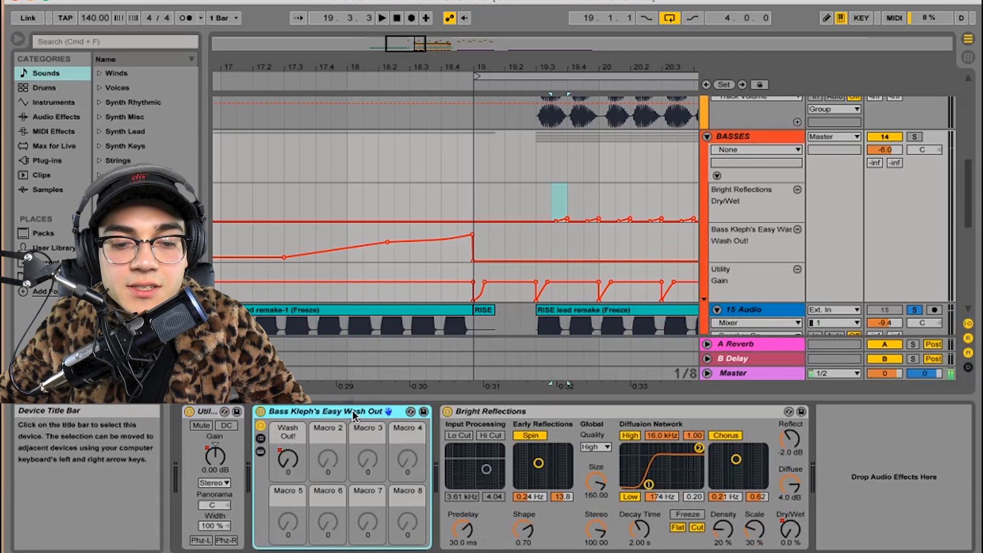
click(261, 440)
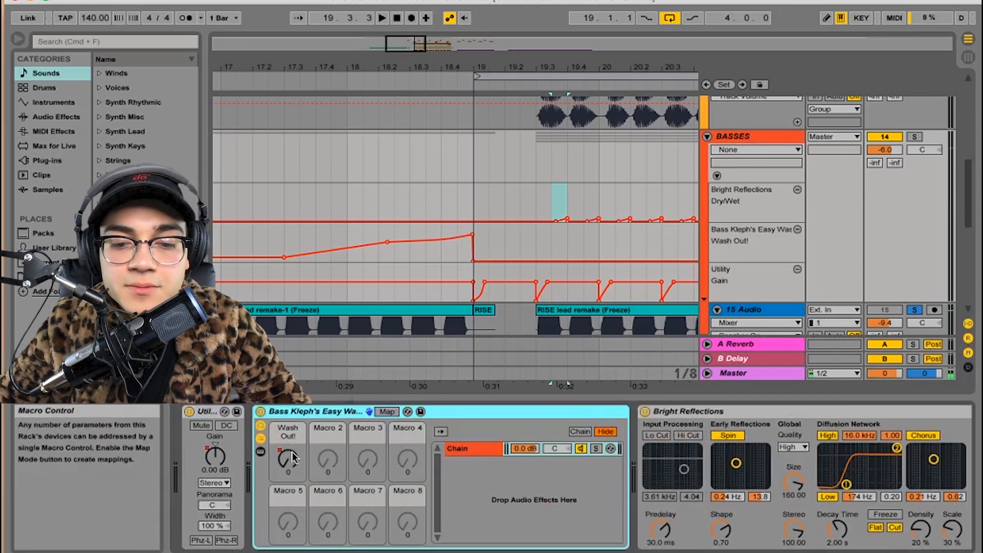
click(261, 439)
click(260, 452)
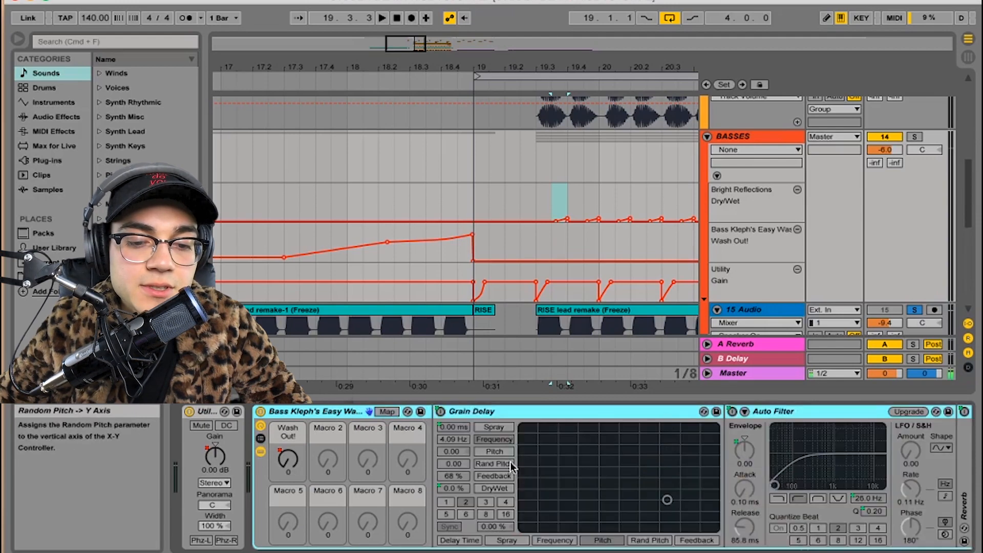
scroll(511, 466, right, 5)
scroll(428, 446, right, 10)
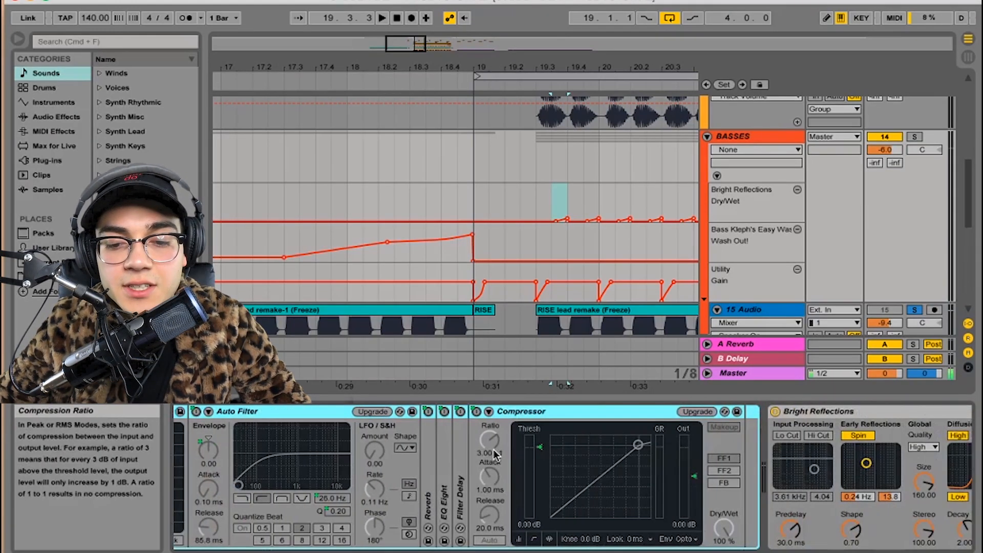
scroll(431, 500, right, 6)
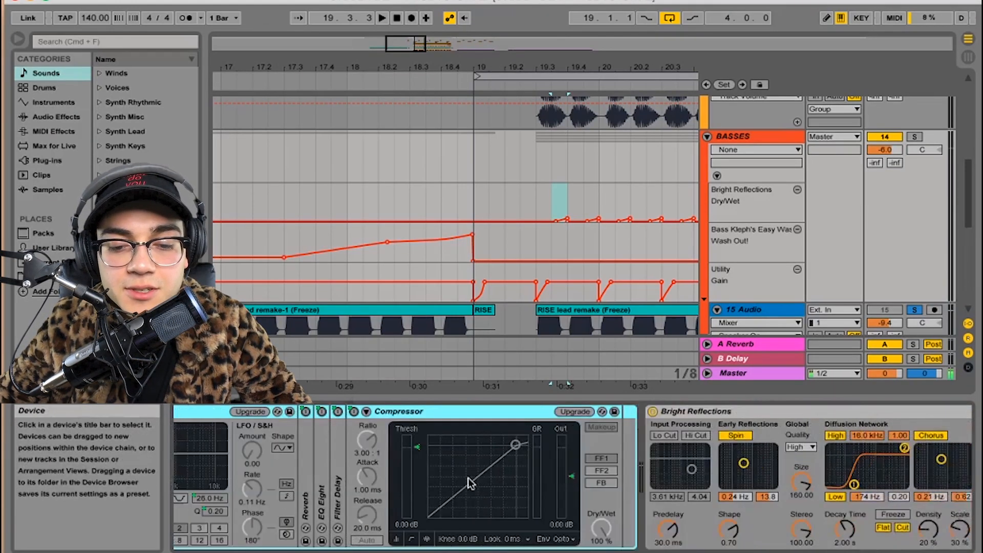
scroll(484, 477, left, 20)
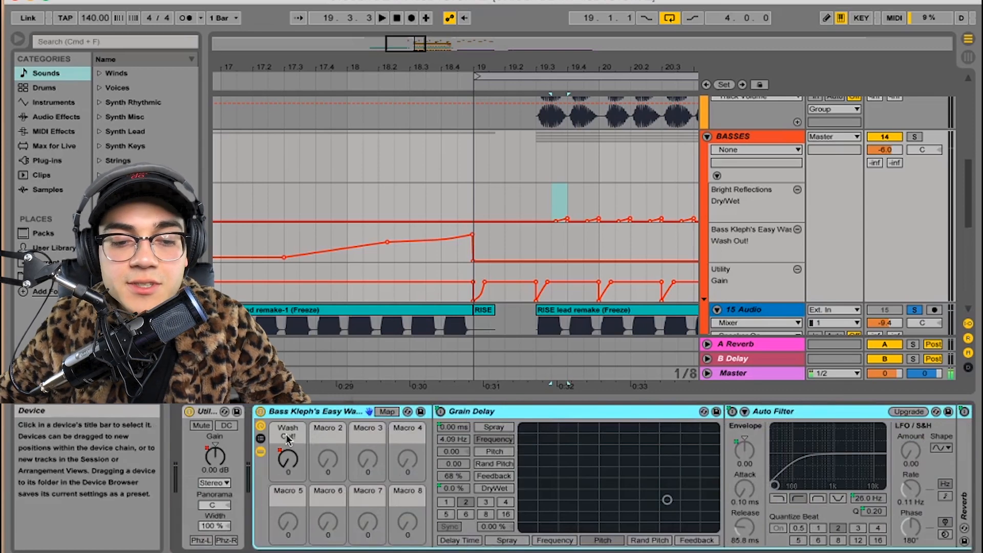
click(260, 452)
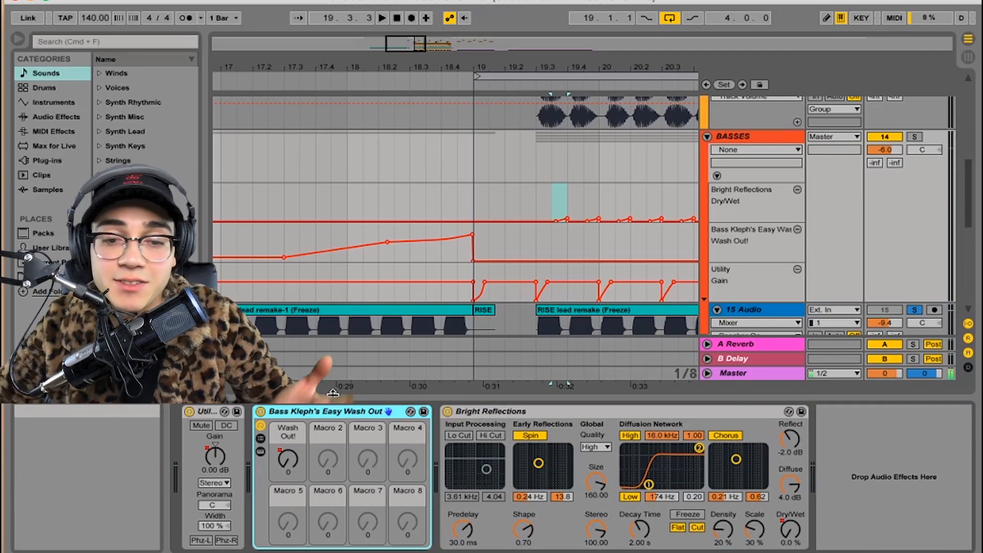
Hide the device view and play the build-up from bar 15.3 to hear the Wash Out automation.
drag(341, 398, 342, 435)
scroll(356, 302, left, 6)
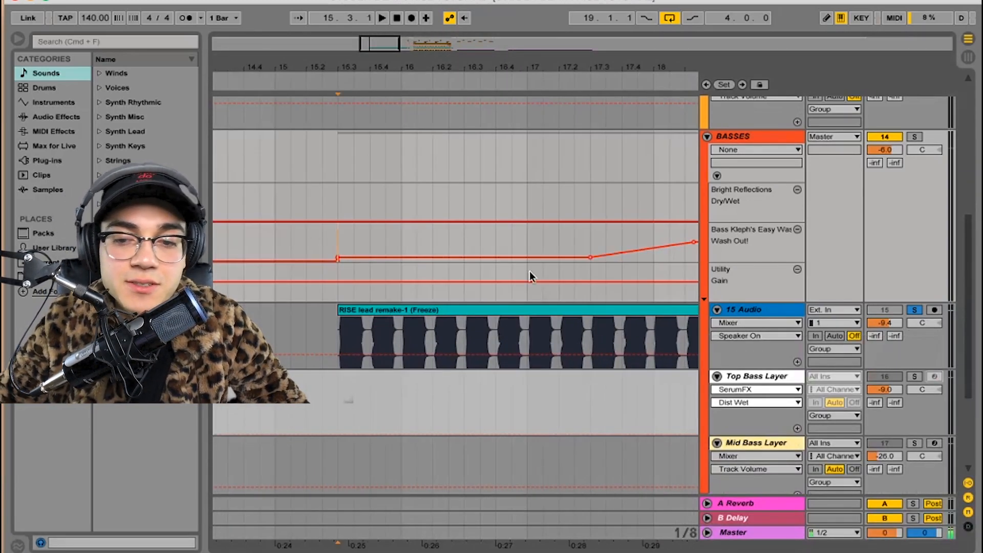
key(space)
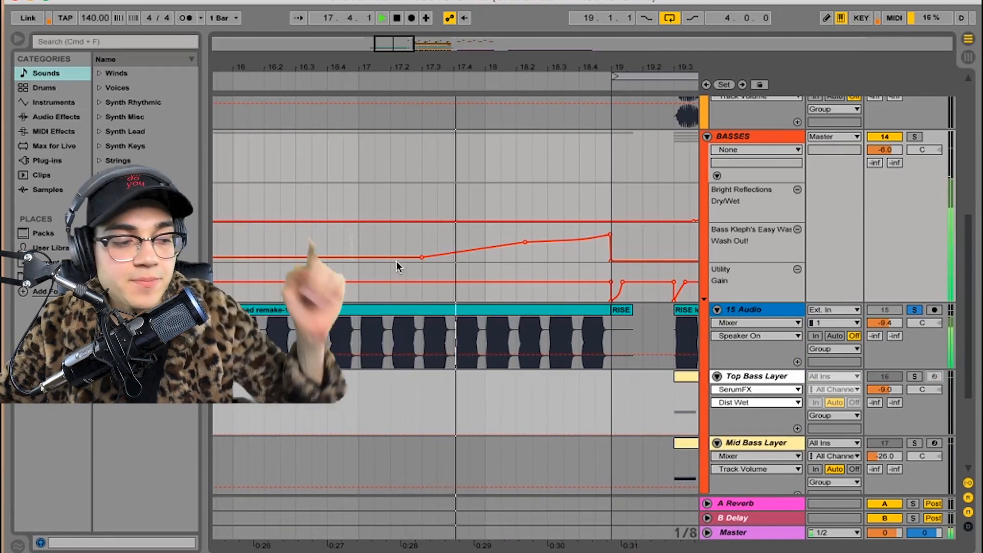
scroll(397, 262, right, 5)
scroll(397, 261, down, 1)
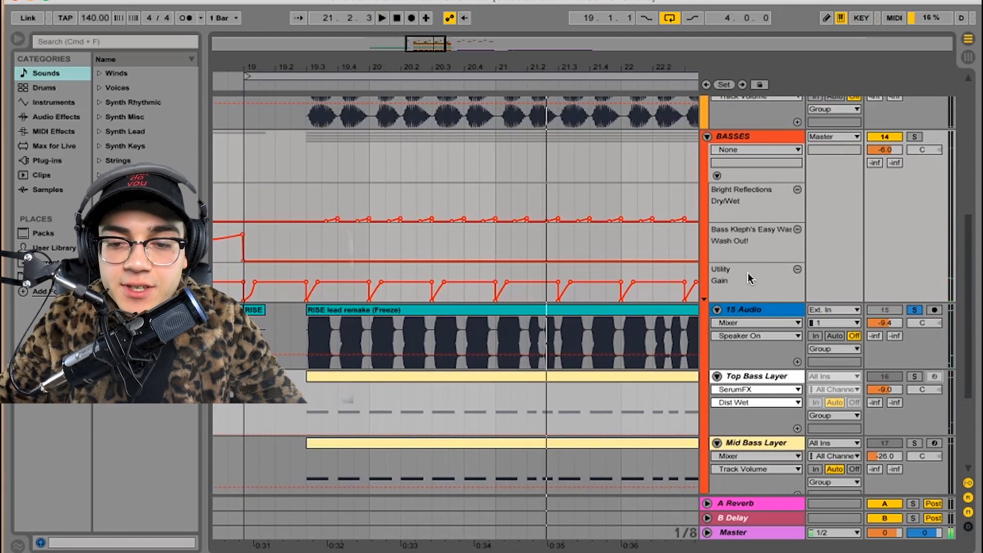
Examine the BASSES group's Utility Gain automation up close at bar 19.3, play it, and compare it with the Lo End group's.
click(310, 266)
key(plus)
key(plus)
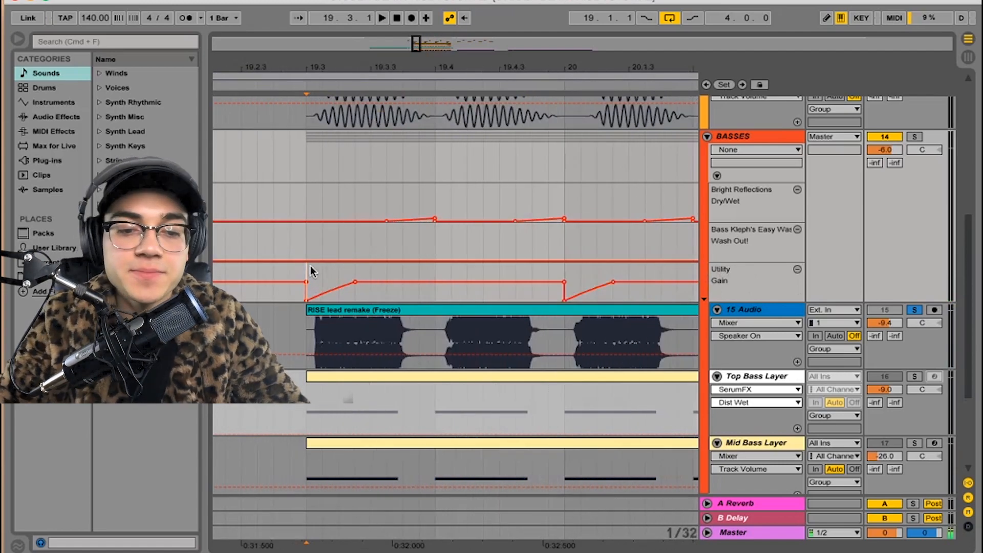
key(space)
scroll(672, 284, up, 6)
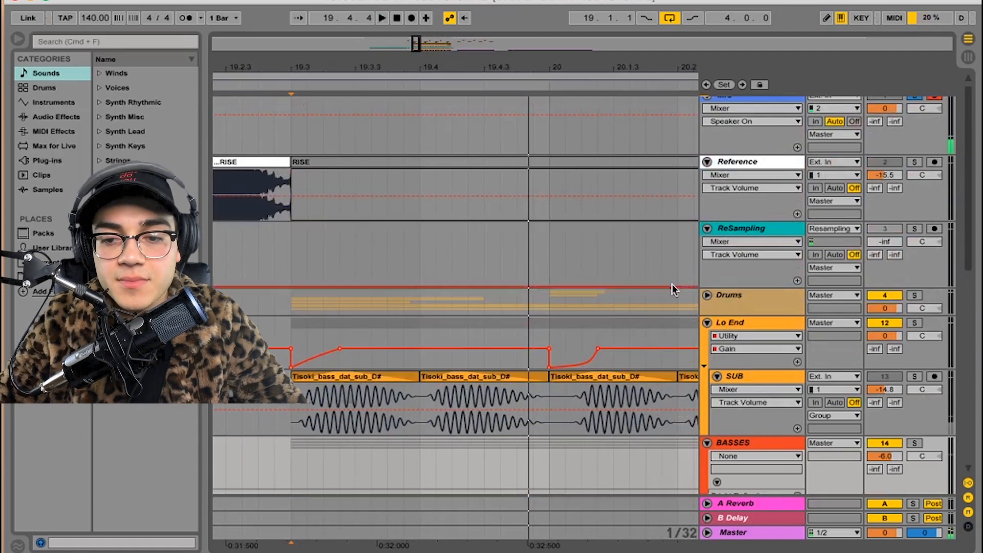
scroll(672, 283, down, 3)
scroll(672, 284, right, 2)
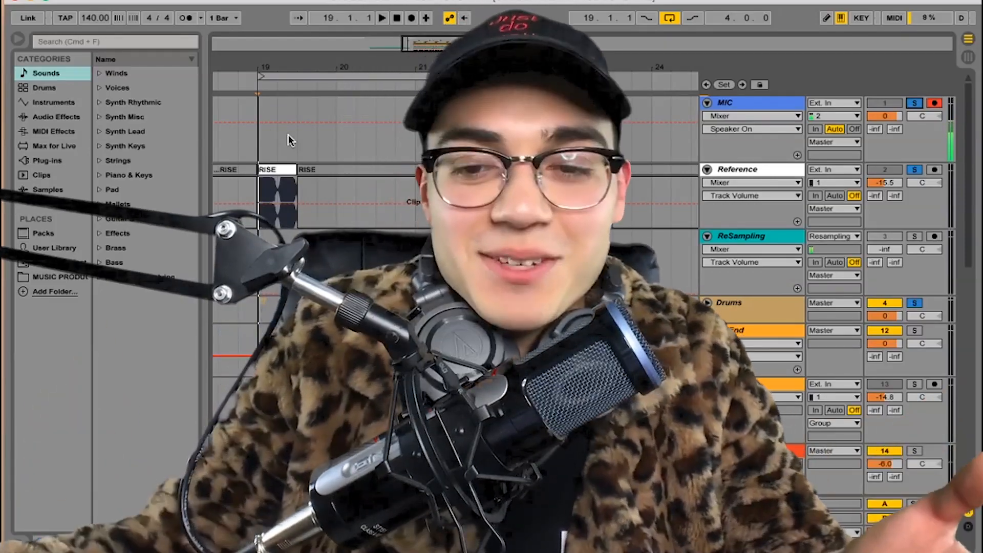
scroll(306, 141, down, 2)
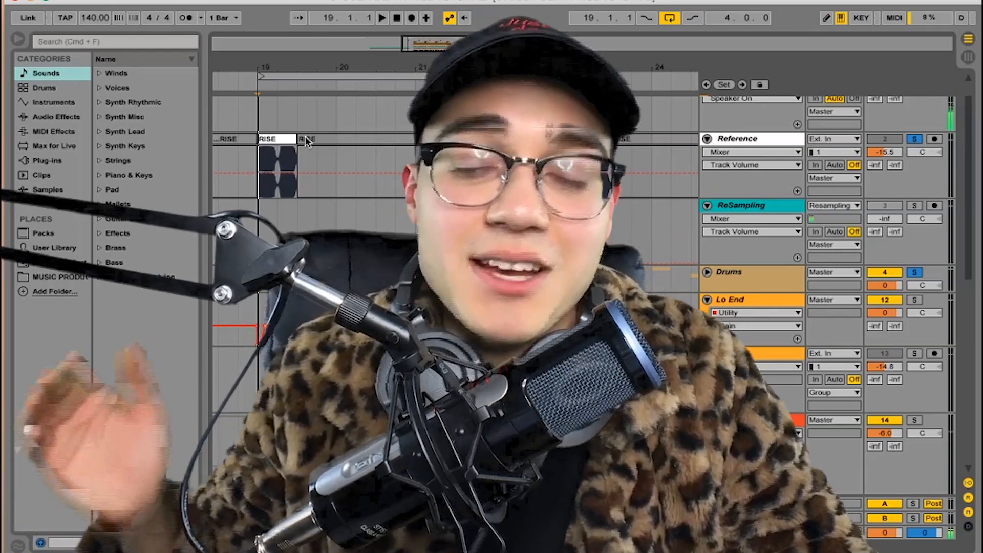
scroll(306, 142, up, 2)
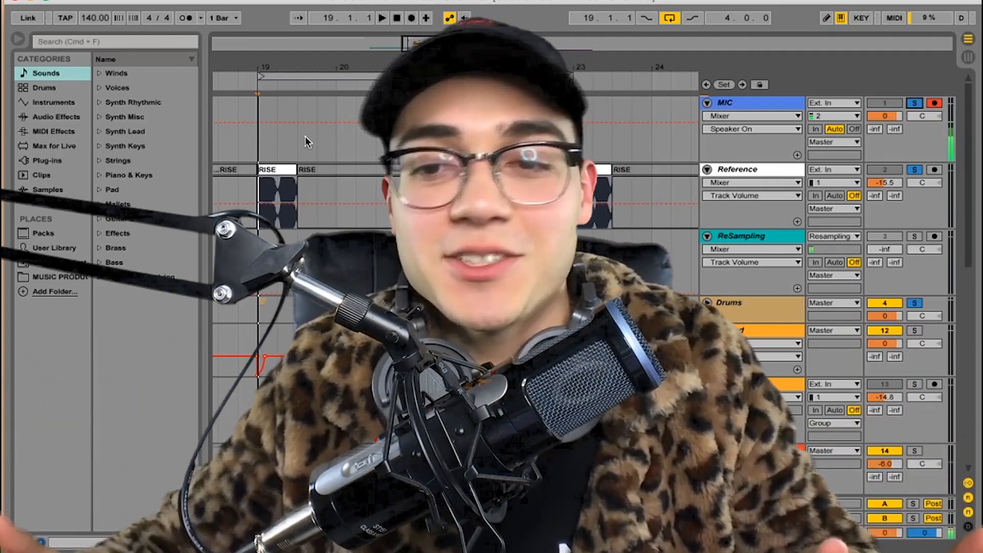
click(300, 141)
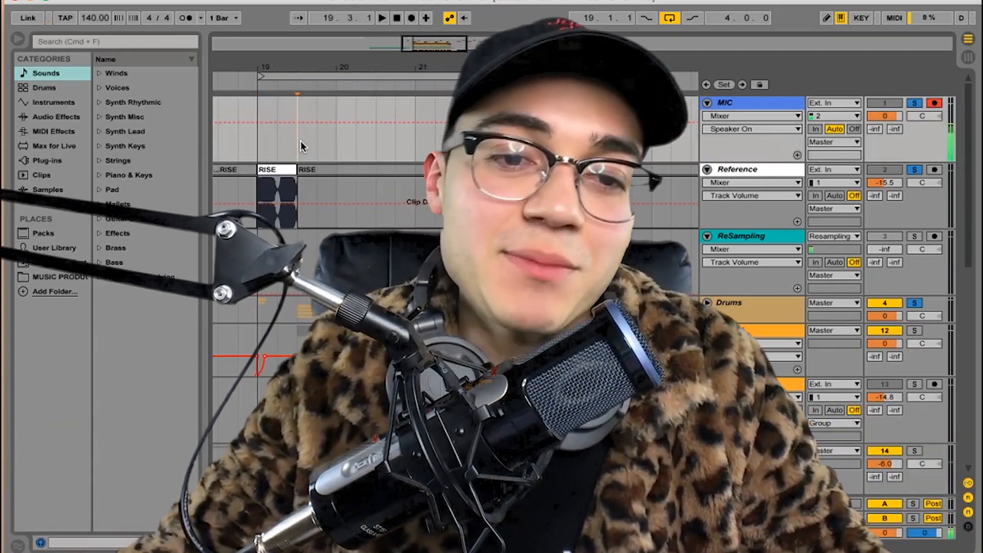